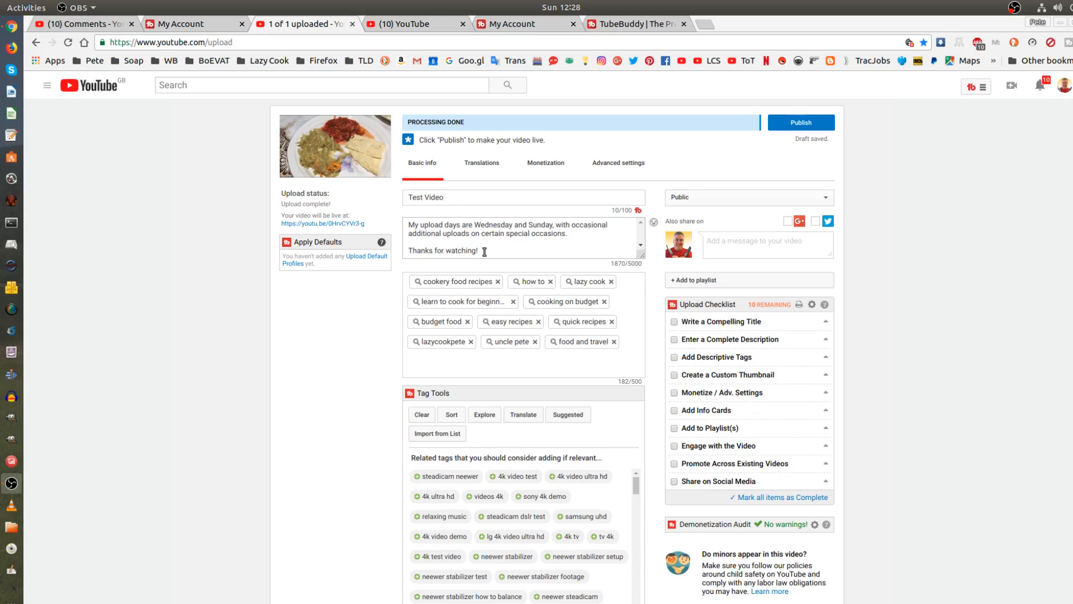
View the TubeBuddy home page and return to the upload page of the test video
{"action": "left_click", "coordinate": [637, 24]}
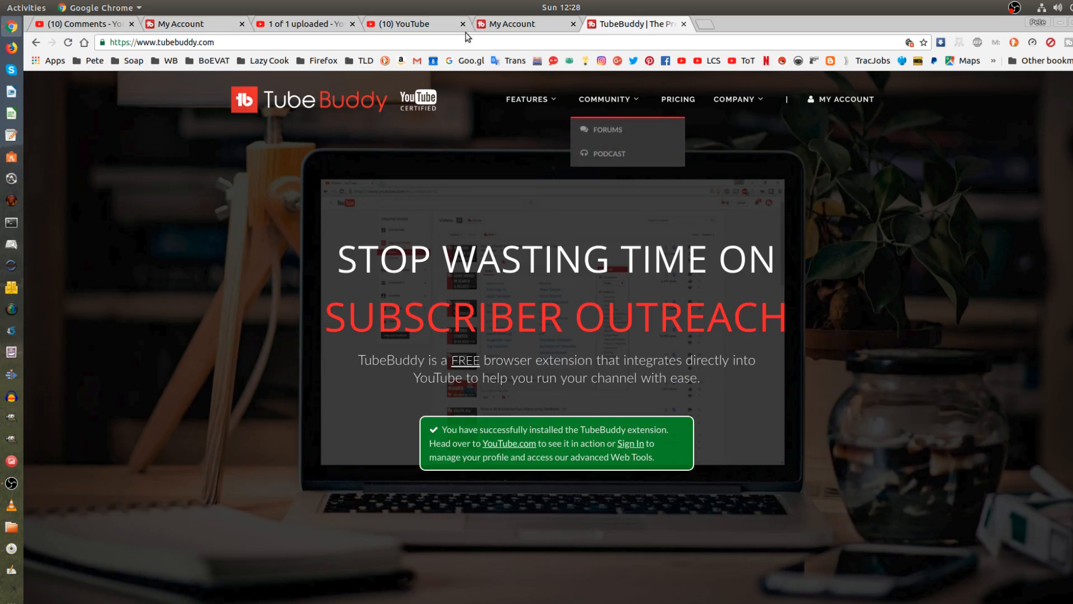
{"action": "left_click", "coordinate": [307, 24]}
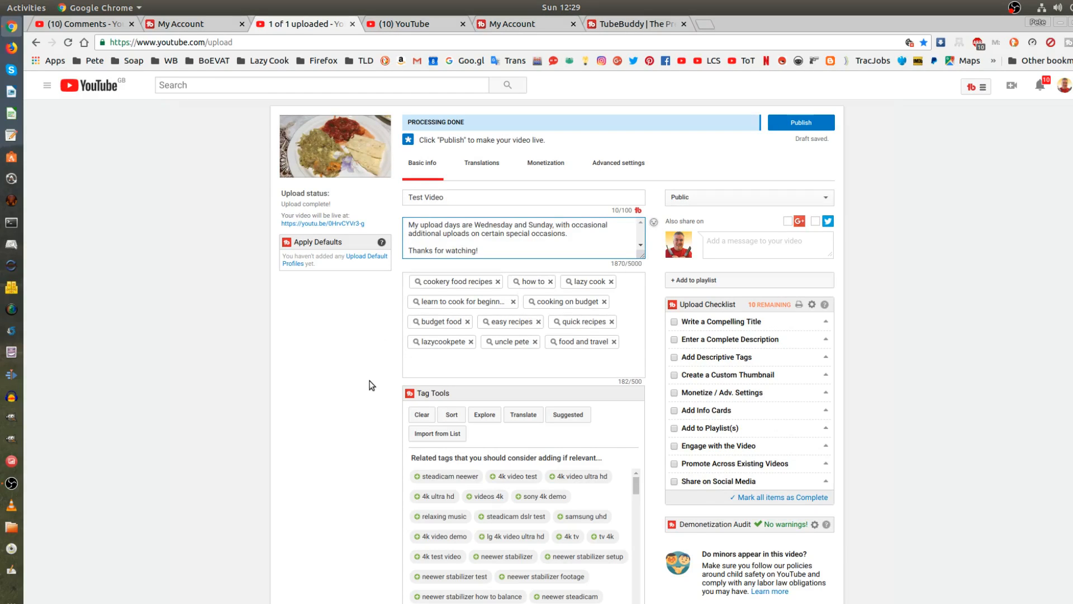
Read through the default description in the channel's Upload Defaults, from the upload days to the software and camera equipment list
{"action": "left_click", "coordinate": [415, 25]}
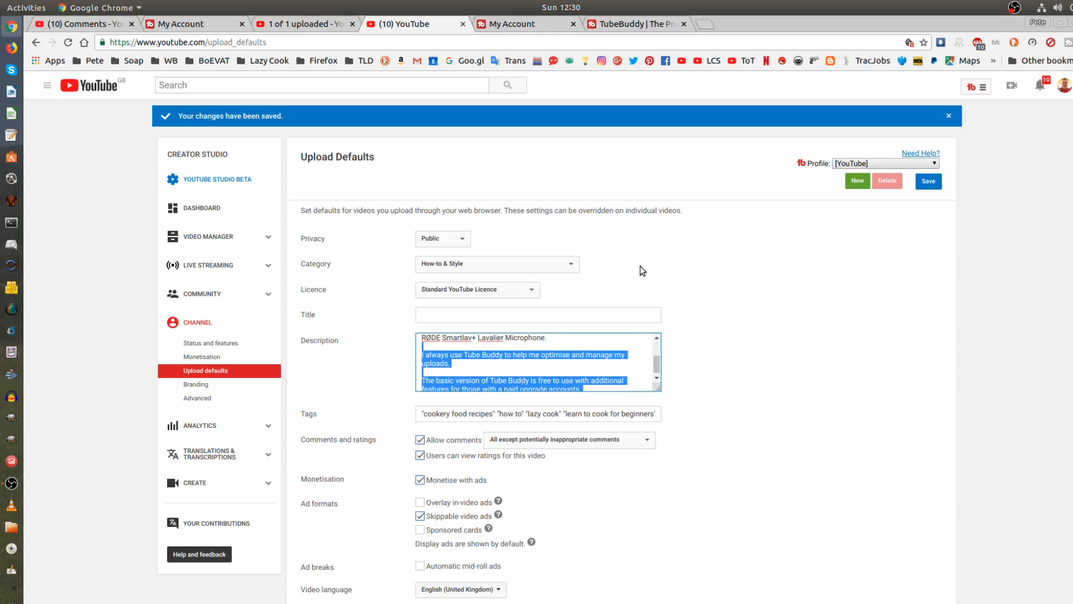
{"action": "left_click", "coordinate": [638, 347]}
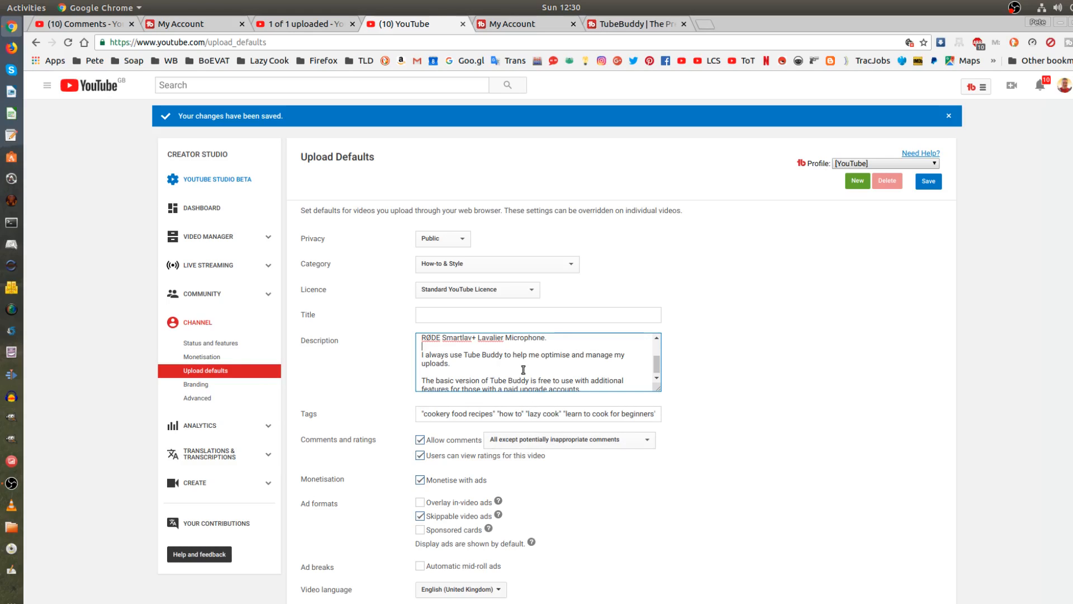
{"action": "scroll", "coordinate": [550, 372], "scroll_direction": "up", "scroll_amount": 2}
{"action": "scroll", "coordinate": [549, 372], "scroll_direction": "up", "scroll_amount": 6}
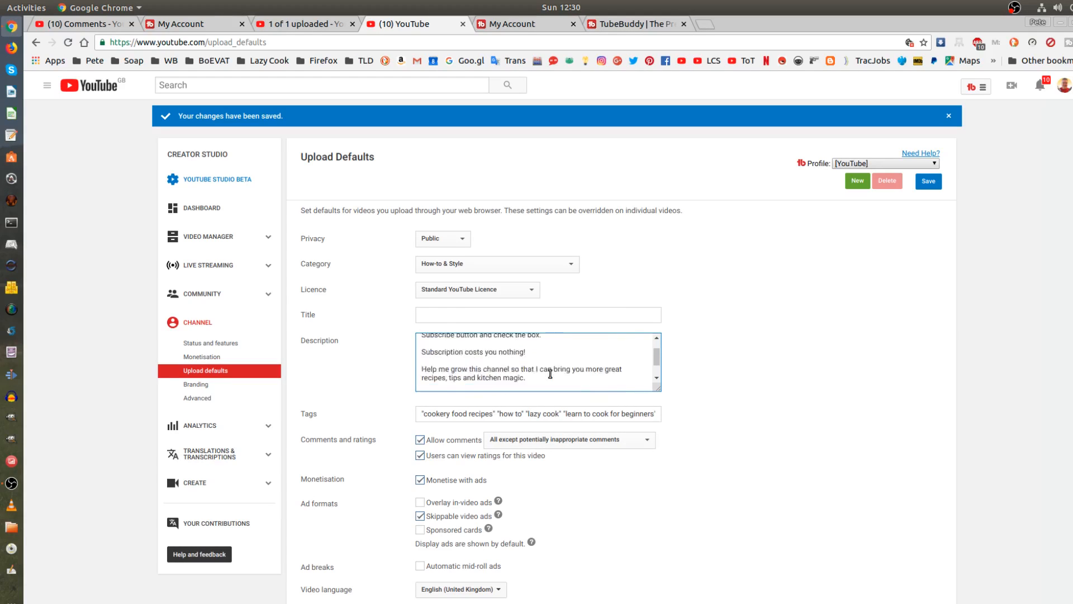
{"action": "scroll", "coordinate": [551, 373], "scroll_direction": "up", "scroll_amount": 1}
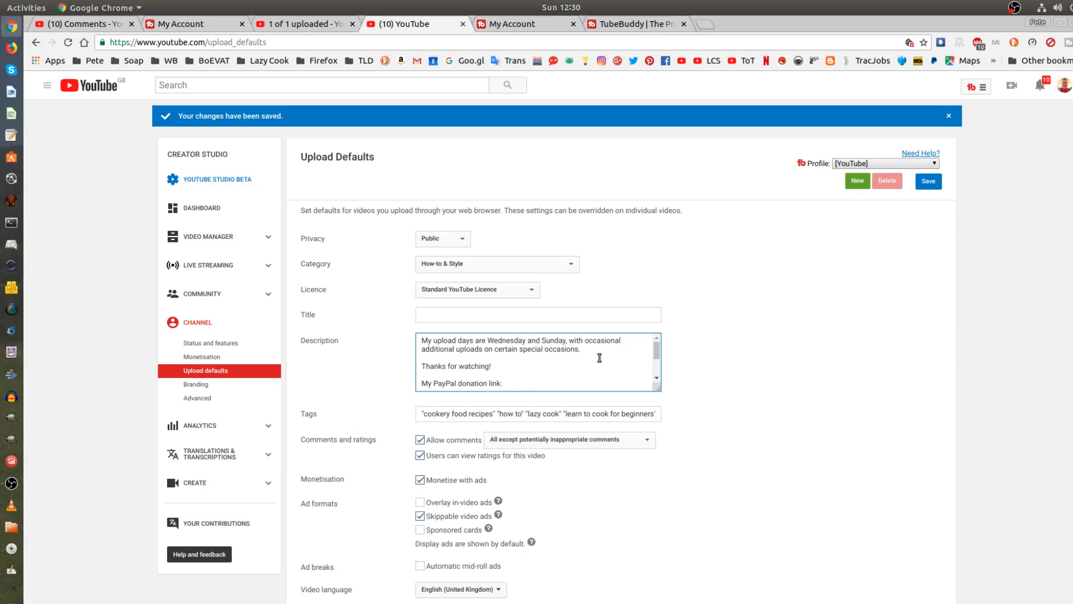
{"action": "scroll", "coordinate": [599, 358], "scroll_direction": "down", "scroll_amount": 1}
{"action": "scroll", "coordinate": [568, 360], "scroll_direction": "down", "scroll_amount": 4}
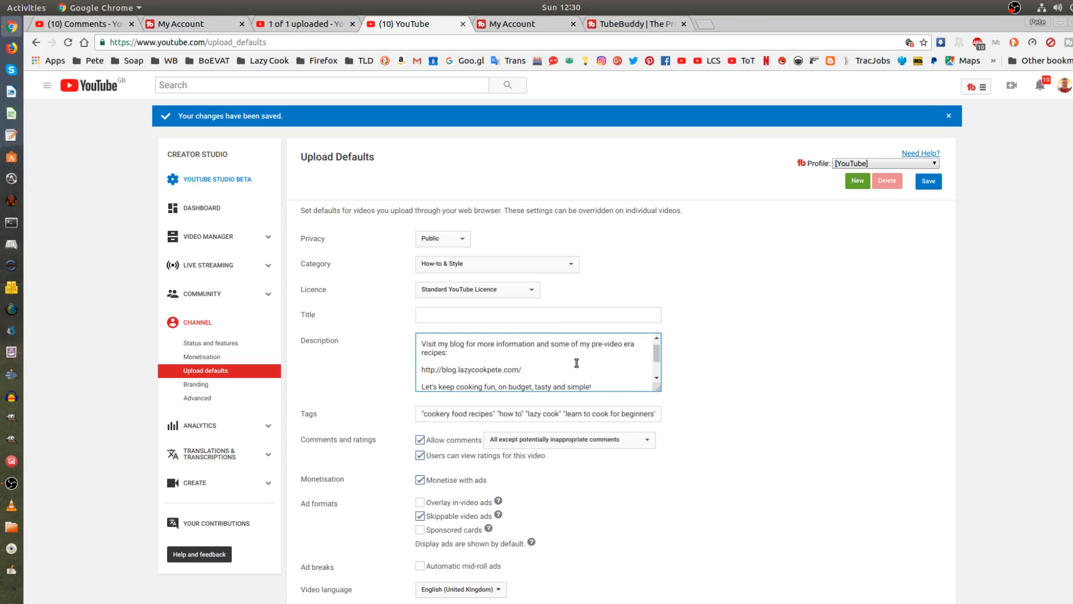
{"action": "scroll", "coordinate": [576, 362], "scroll_direction": "up", "scroll_amount": 4}
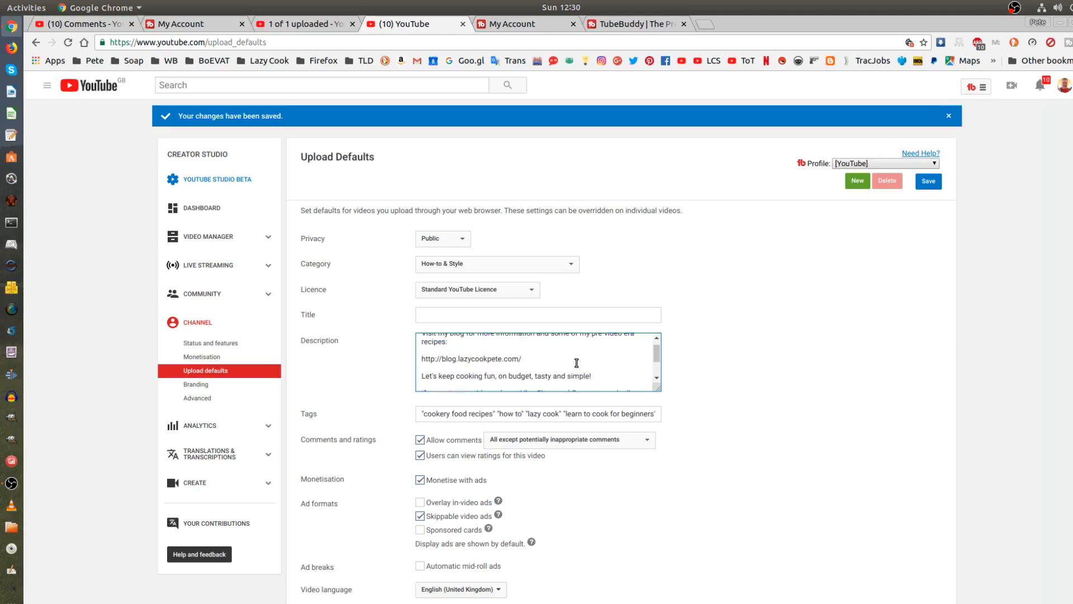
{"action": "scroll", "coordinate": [529, 376], "scroll_direction": "down", "scroll_amount": 1}
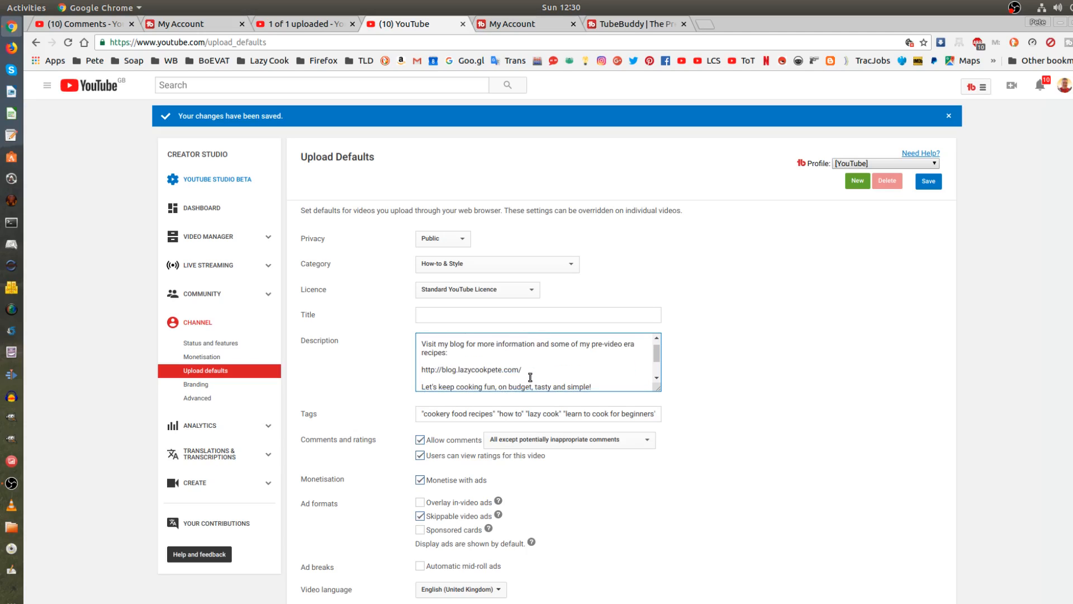
{"action": "scroll", "coordinate": [571, 364], "scroll_direction": "down", "scroll_amount": 1}
{"action": "scroll", "coordinate": [571, 362], "scroll_direction": "down", "scroll_amount": 1}
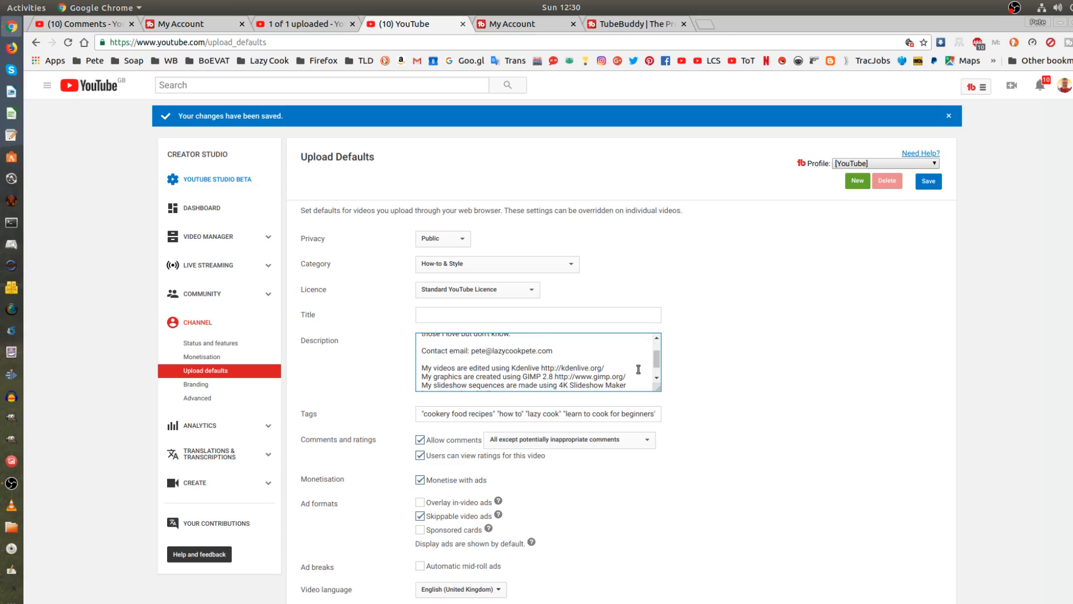
{"action": "scroll", "coordinate": [637, 372], "scroll_direction": "down", "scroll_amount": 1}
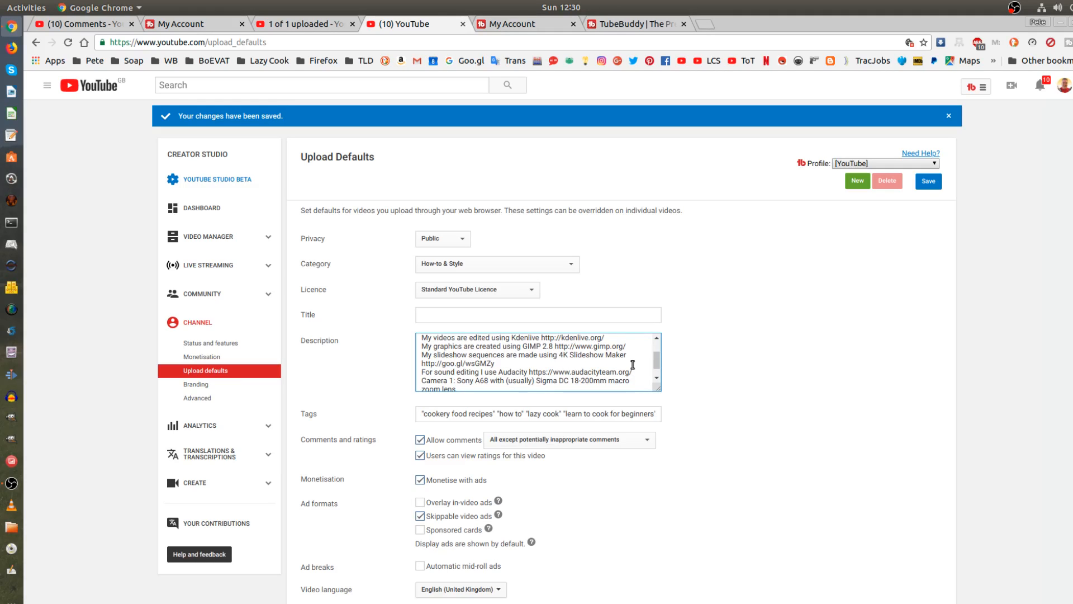
{"action": "scroll", "coordinate": [632, 365], "scroll_direction": "down", "scroll_amount": 3}
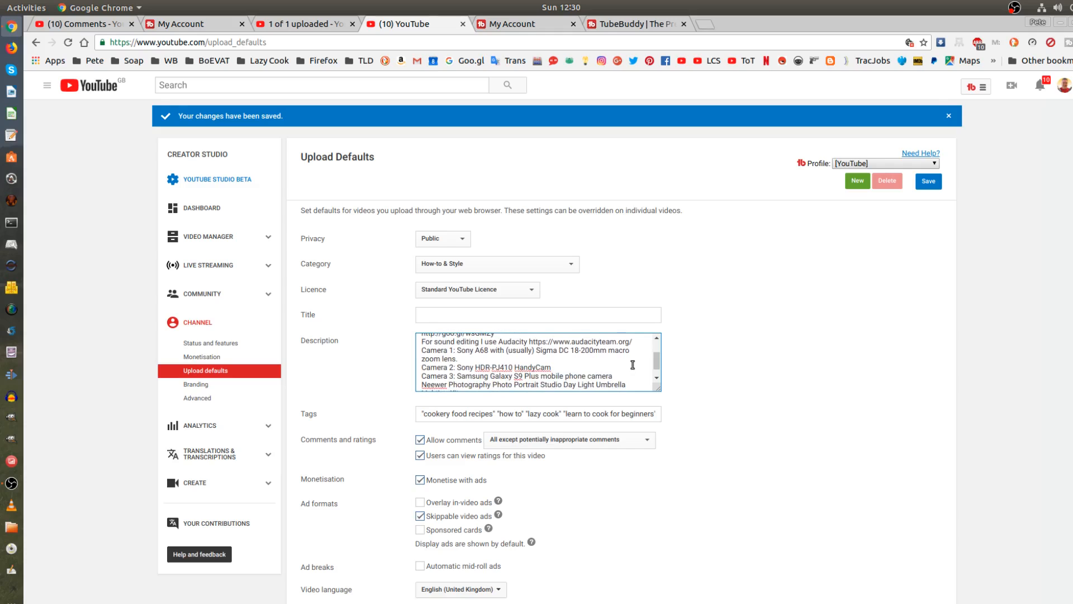
{"action": "scroll", "coordinate": [633, 364], "scroll_direction": "down", "scroll_amount": 4}
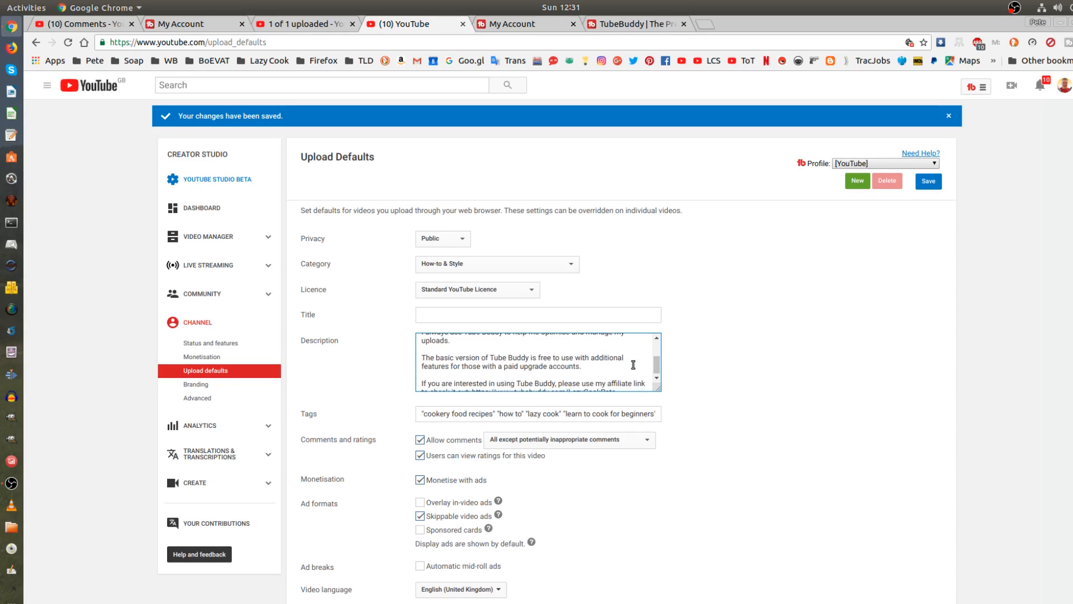
Examine the closing part of the default description about Tube Buddy, down to the affiliate link
{"action": "scroll", "coordinate": [633, 365], "scroll_direction": "up", "scroll_amount": 1}
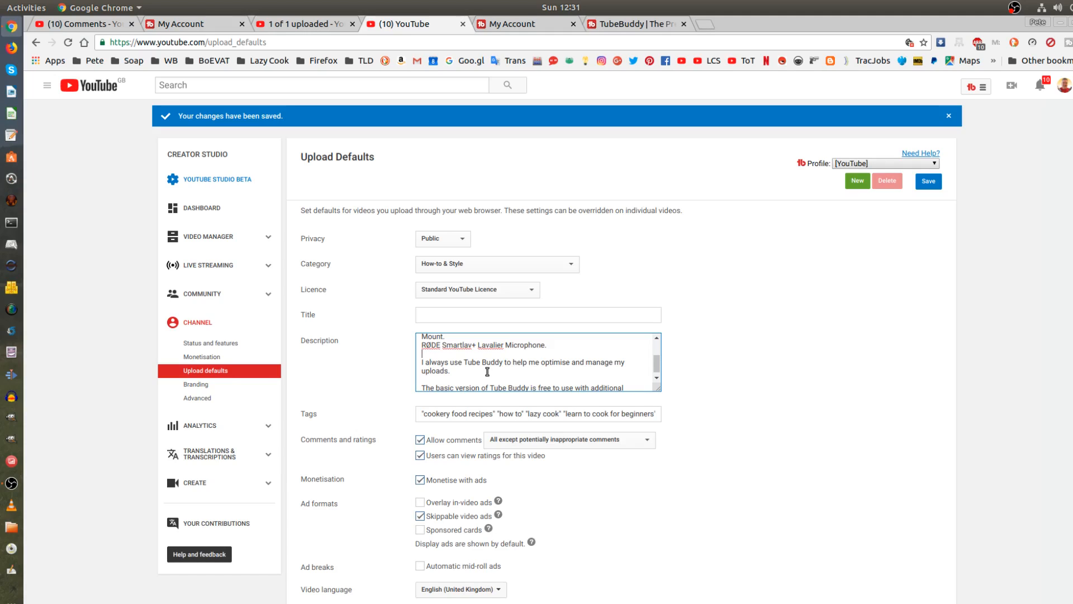
{"action": "scroll", "coordinate": [489, 370], "scroll_direction": "down", "scroll_amount": 1}
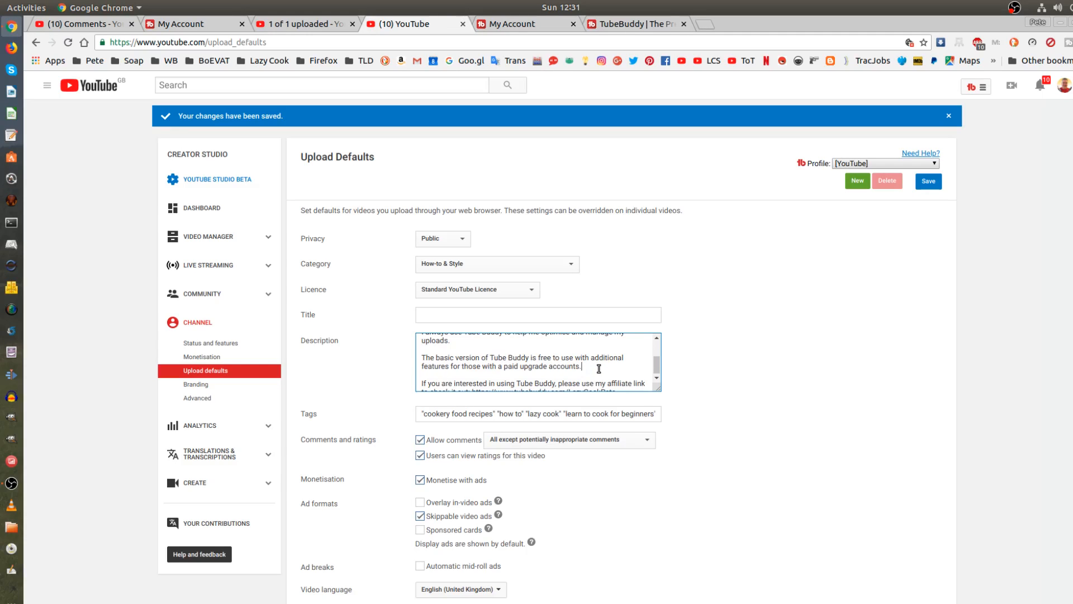
{"action": "scroll", "coordinate": [598, 368], "scroll_direction": "down", "scroll_amount": 1}
{"action": "scroll", "coordinate": [601, 366], "scroll_direction": "down", "scroll_amount": 2}
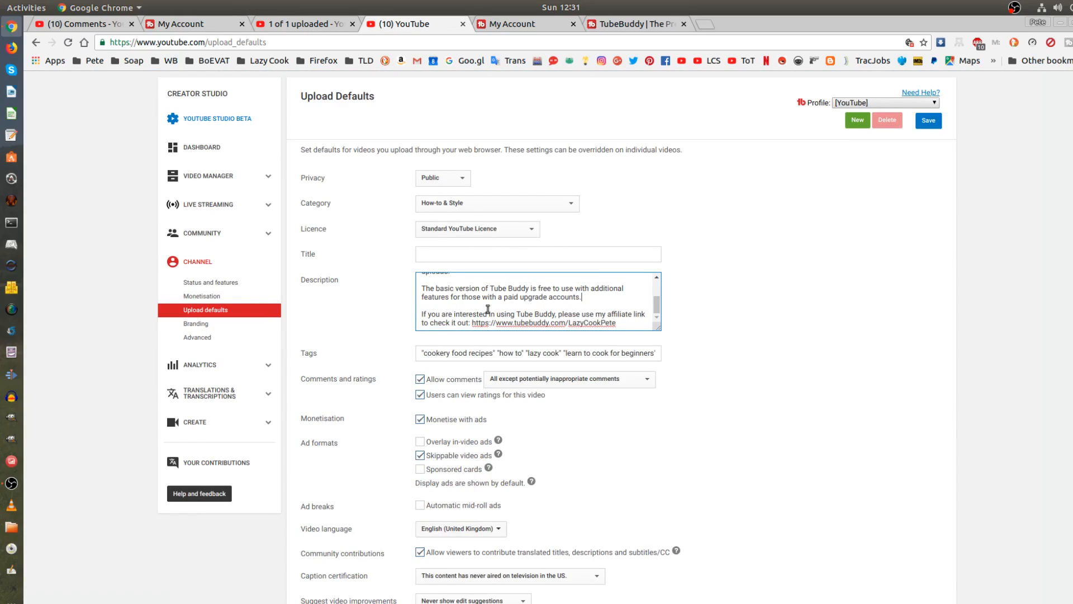
{"action": "left_click", "coordinate": [623, 324]}
{"action": "scroll", "coordinate": [411, 331], "scroll_direction": "down", "scroll_amount": 2}
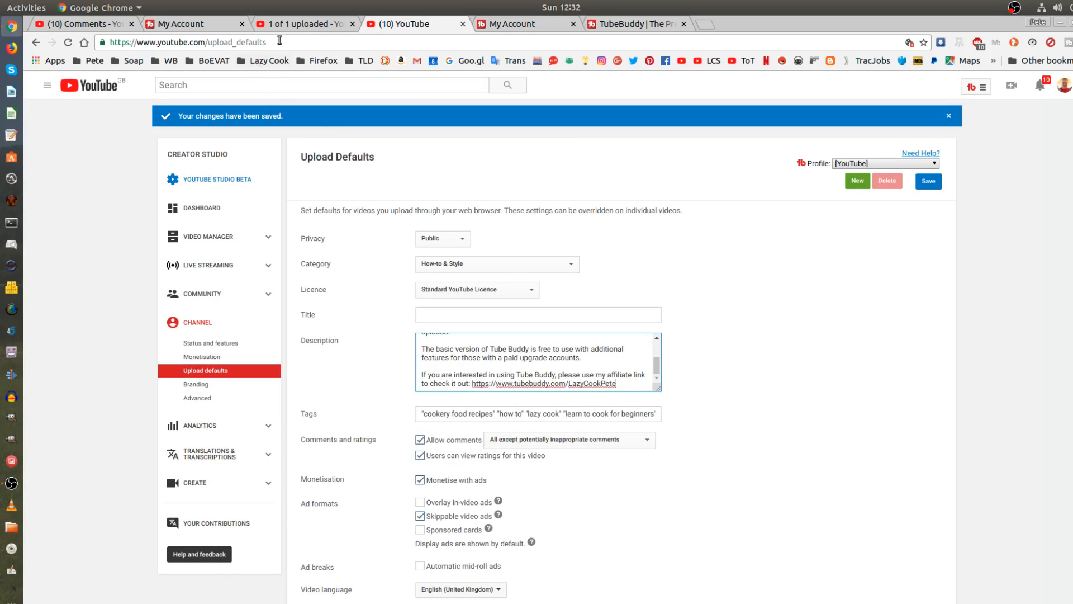
Add the suggested tags "trinidad" and "trinidad and tobago" to the uploaded test video
{"action": "left_click", "coordinate": [297, 23]}
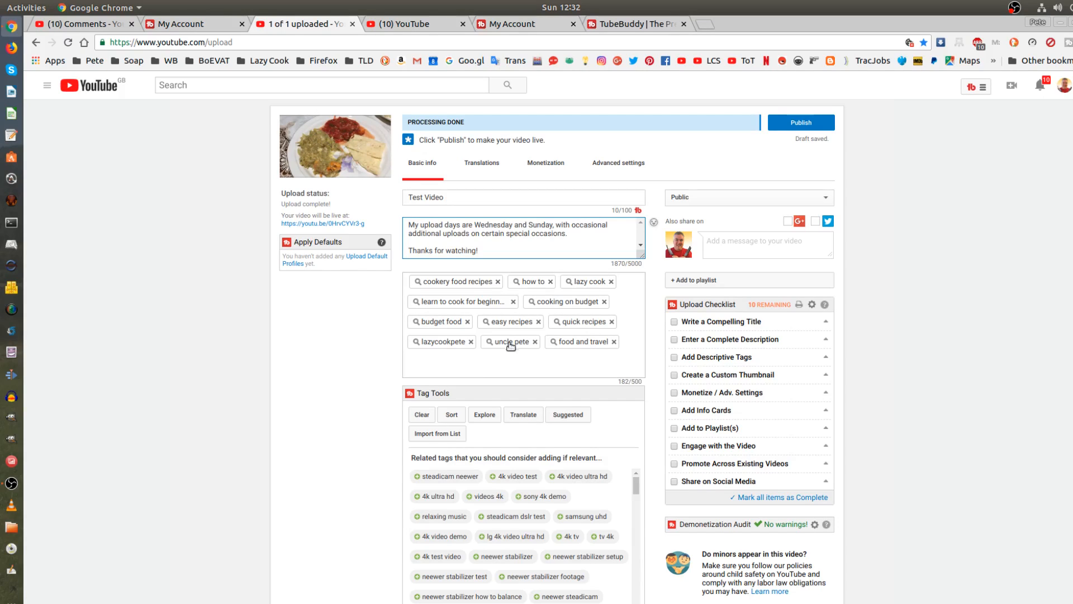
{"action": "left_click", "coordinate": [413, 362]}
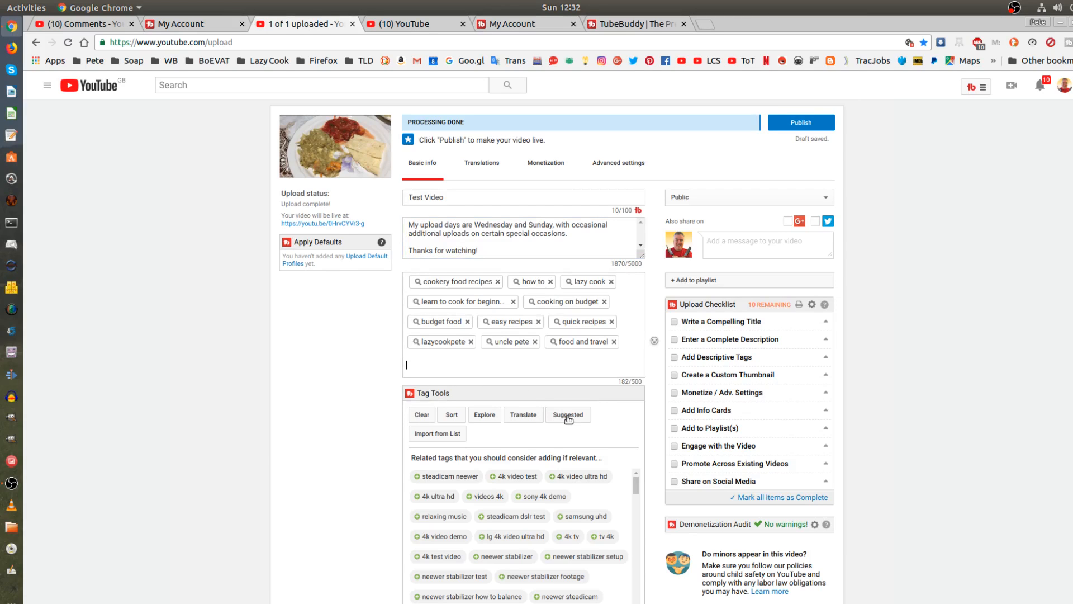
{"action": "type", "text": "Trinidad"}
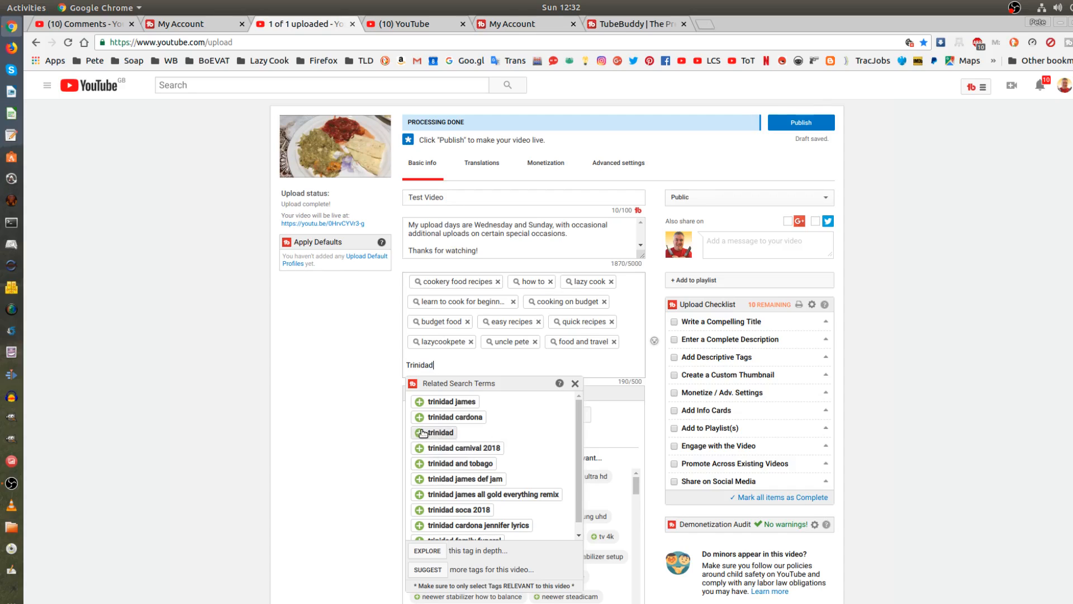
{"action": "left_click", "coordinate": [441, 433]}
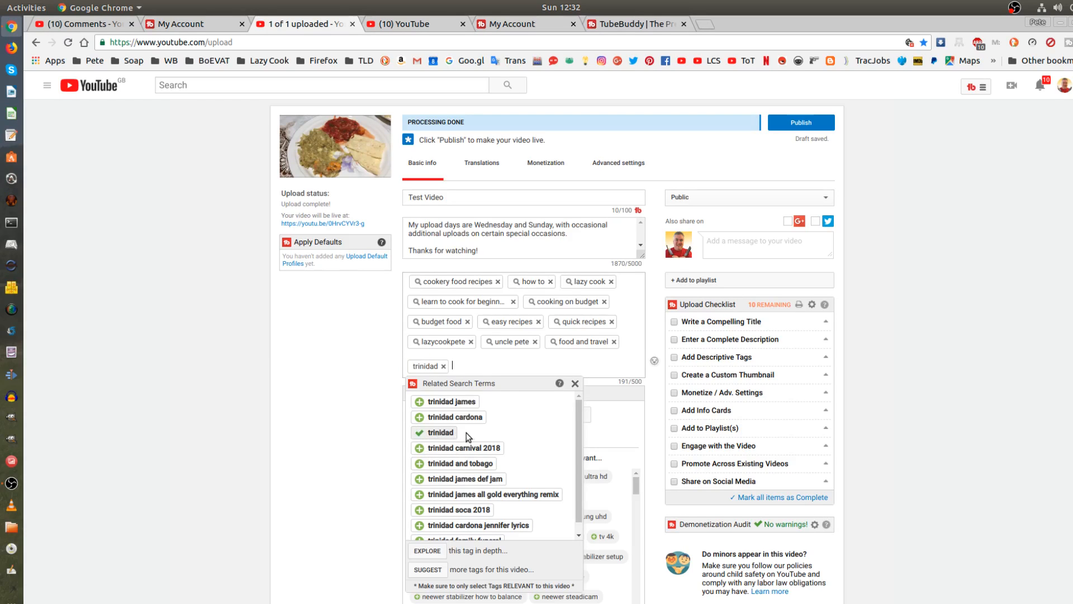
{"action": "left_click", "coordinate": [447, 463]}
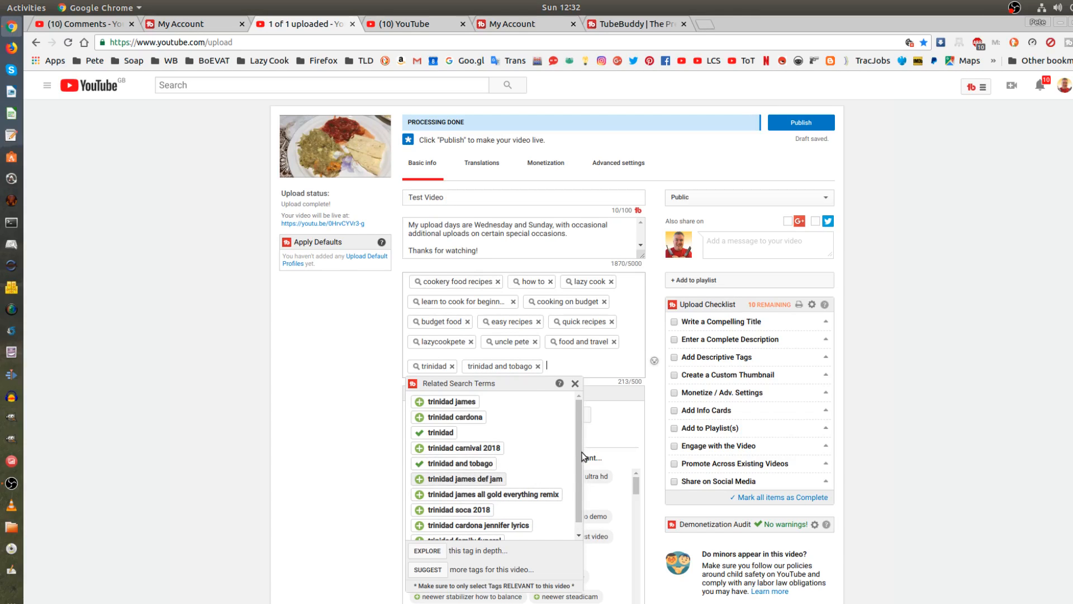
{"action": "scroll", "coordinate": [579, 470], "scroll_direction": "down", "scroll_amount": 1}
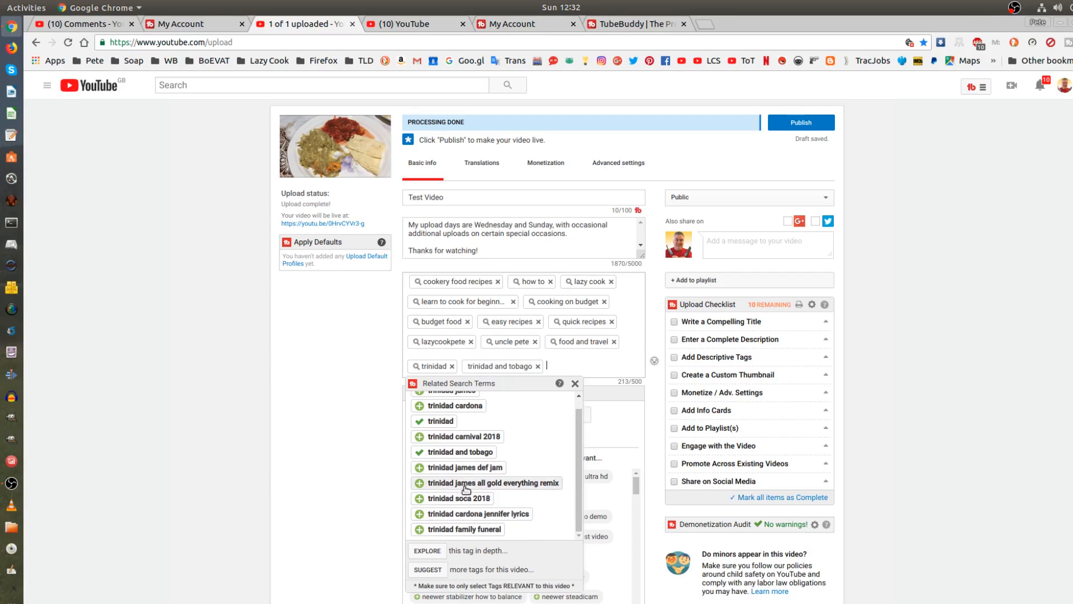
{"action": "scroll", "coordinate": [433, 485], "scroll_direction": "up", "scroll_amount": 1}
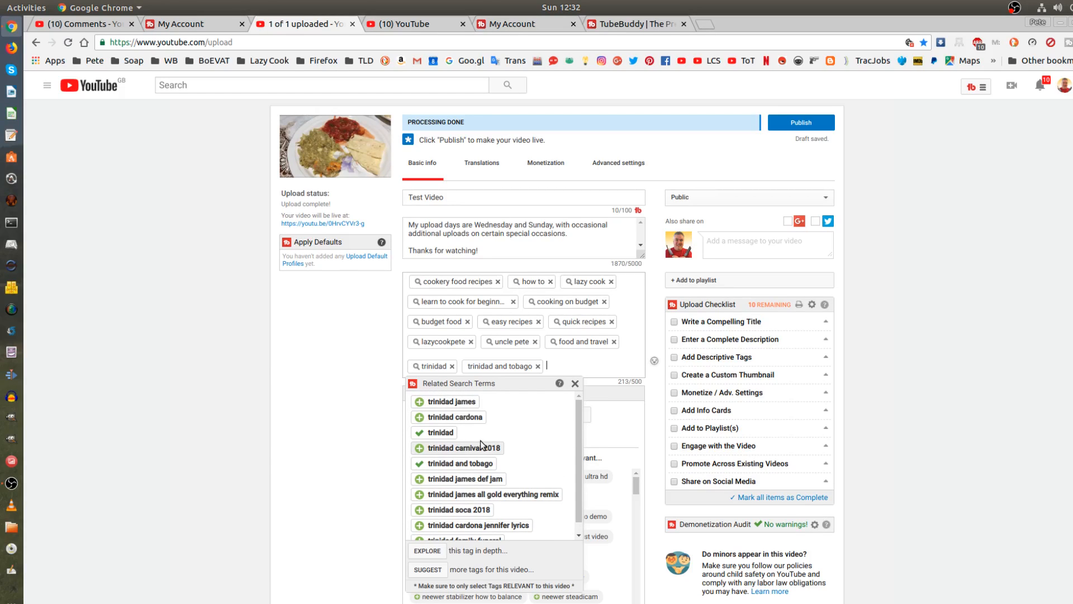
Look up "sada roti" and add the tags "sada roti trinidad", "sada roti trini style" and "sada roti recipe with self rising flour"
{"action": "left_click", "coordinate": [566, 365]}
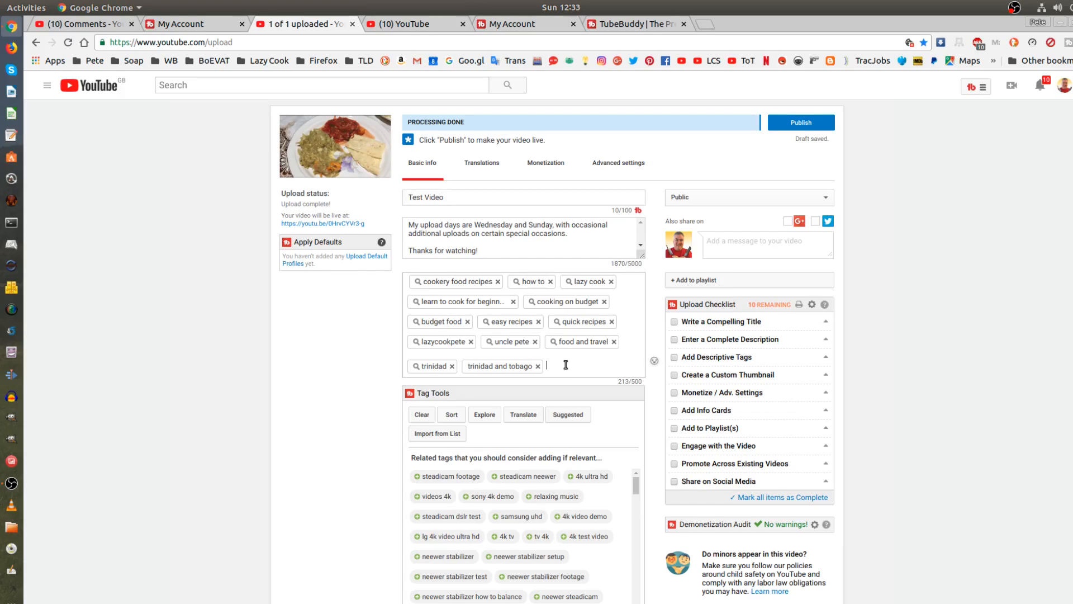
{"action": "type", "text": "sada ro"}
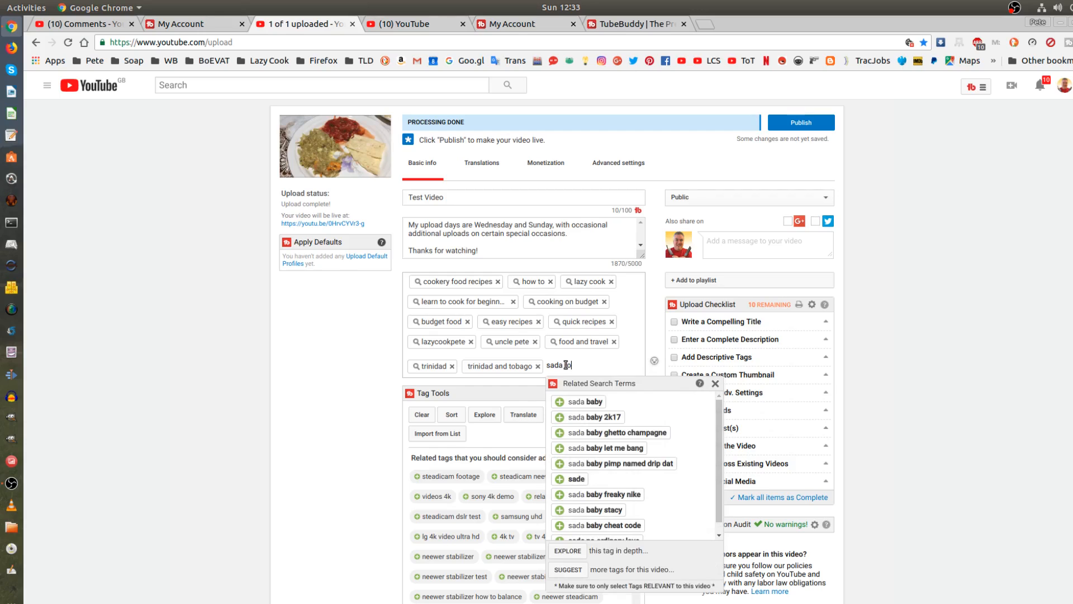
{"action": "type", "text": "ti"}
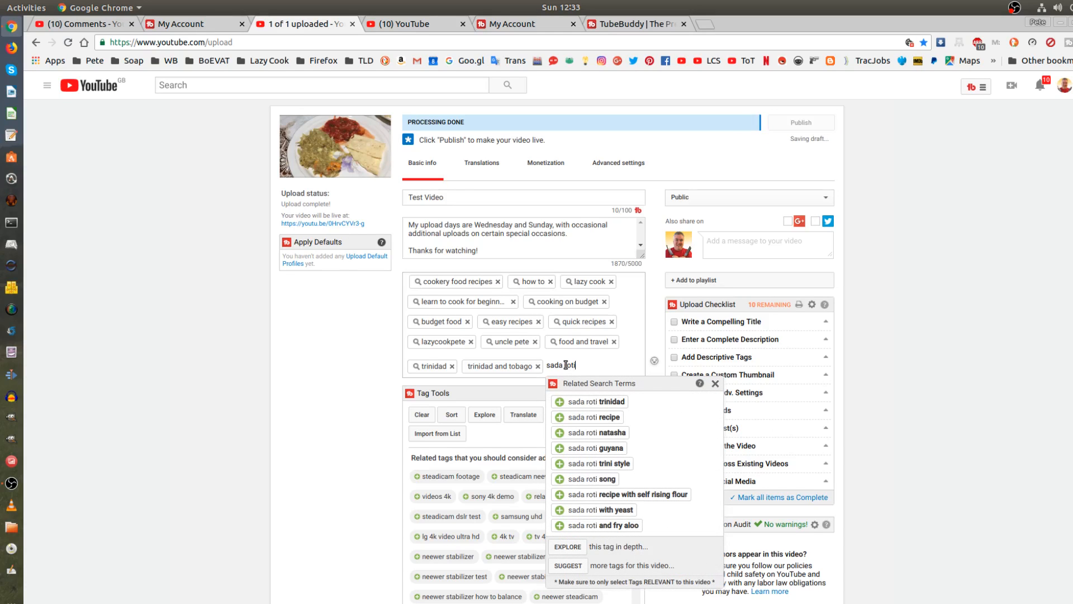
{"action": "left_click", "coordinate": [600, 404]}
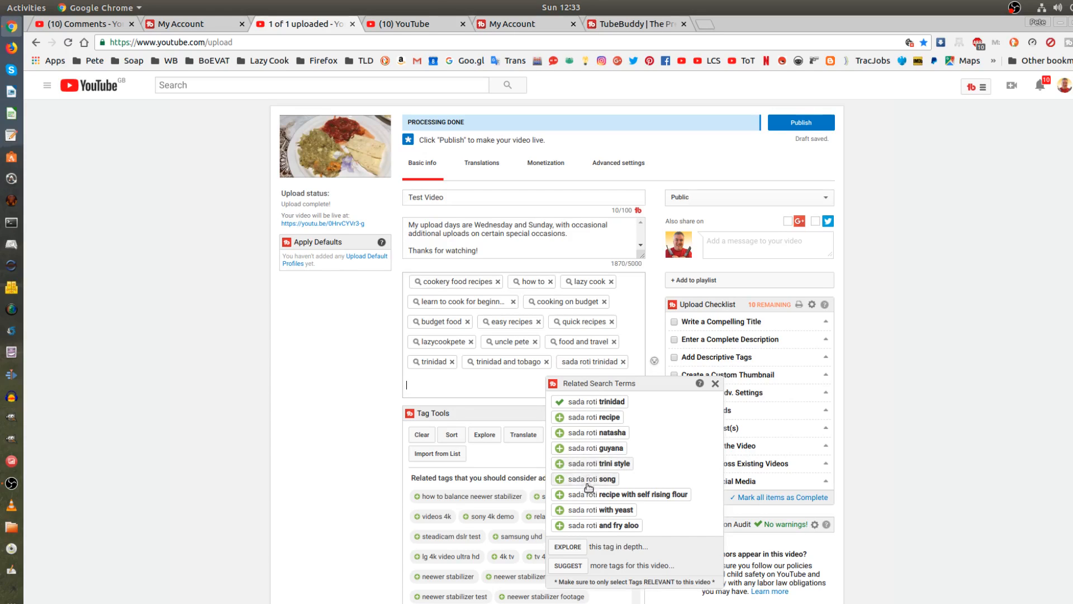
{"action": "left_click", "coordinate": [589, 464]}
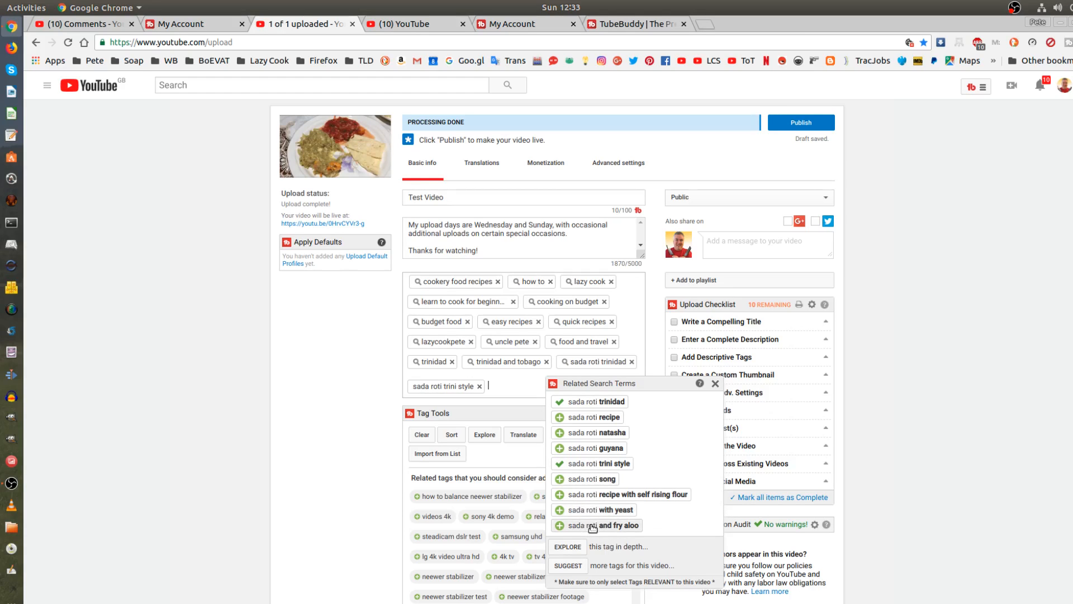
{"action": "left_click", "coordinate": [591, 495]}
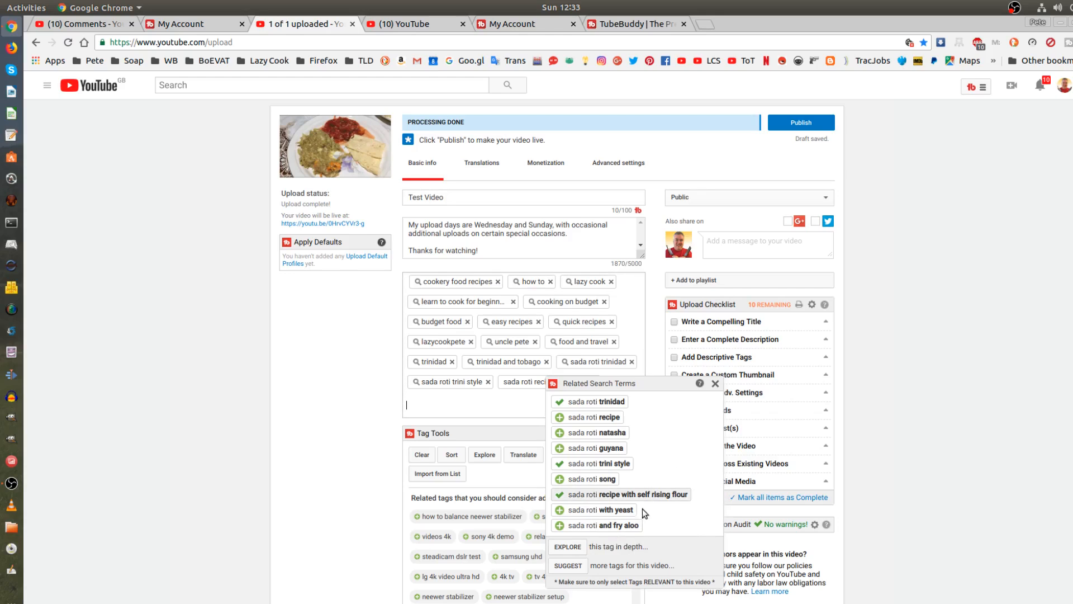
{"action": "left_click", "coordinate": [449, 403]}
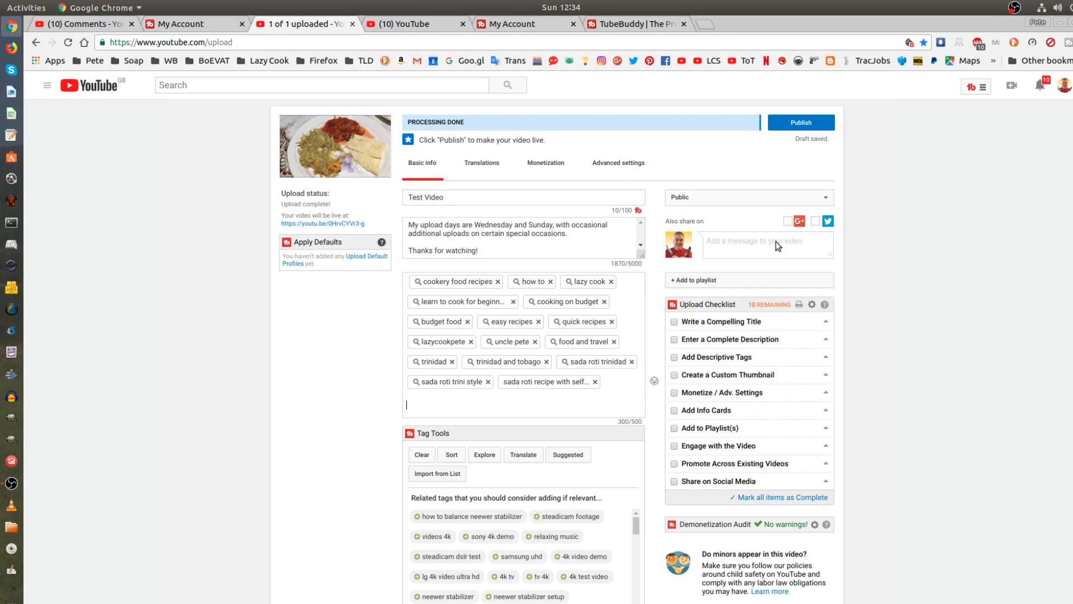
{"action": "left_click", "coordinate": [800, 223]}
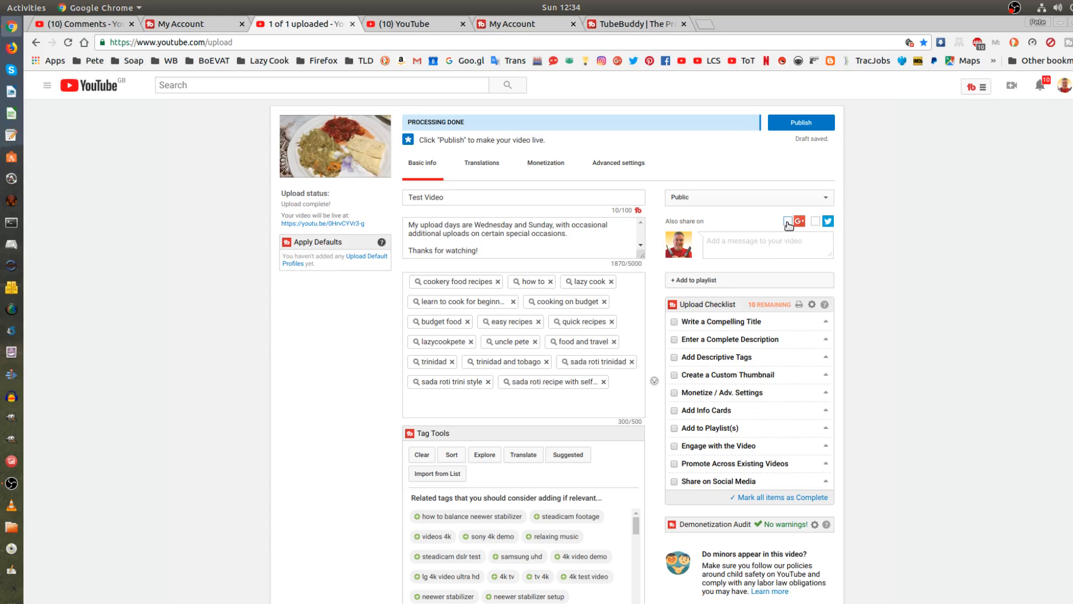
{"action": "left_click", "coordinate": [814, 223]}
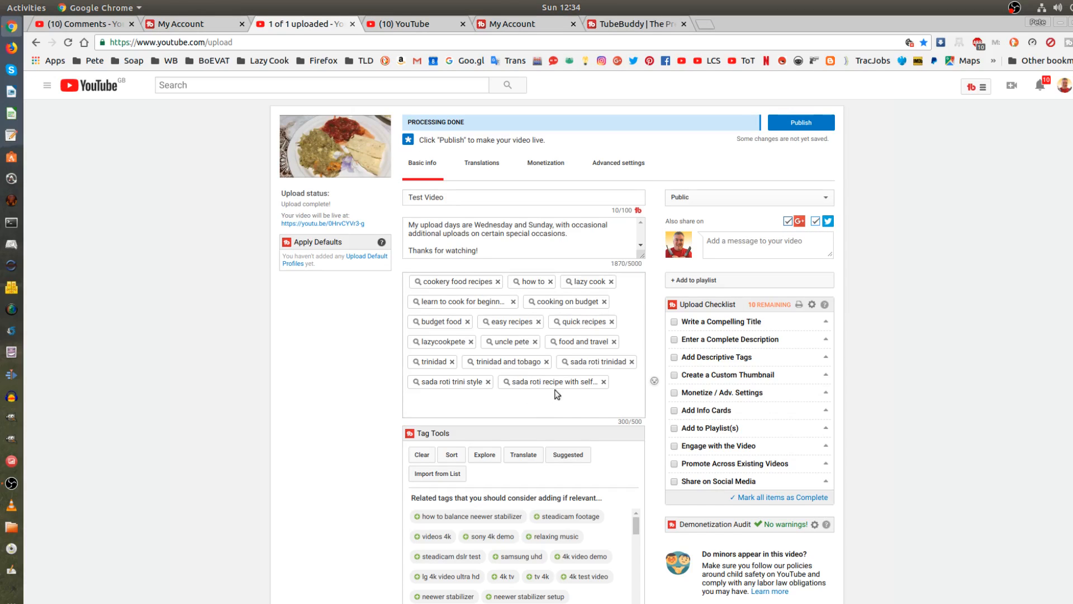
{"action": "left_click", "coordinate": [713, 243]}
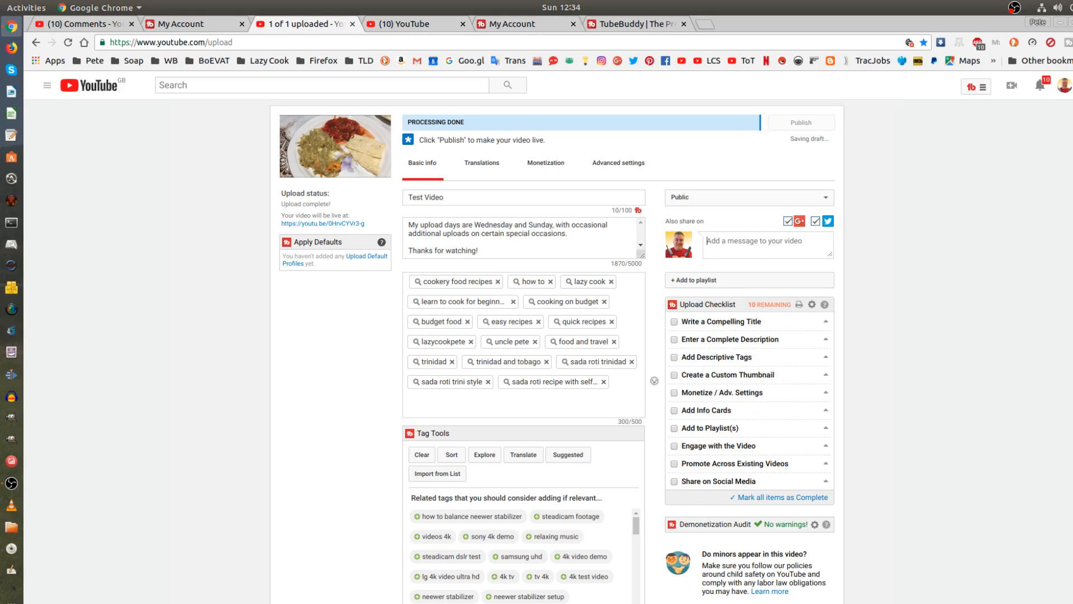
{"action": "type", "text": "@TasteOfTrinbago"}
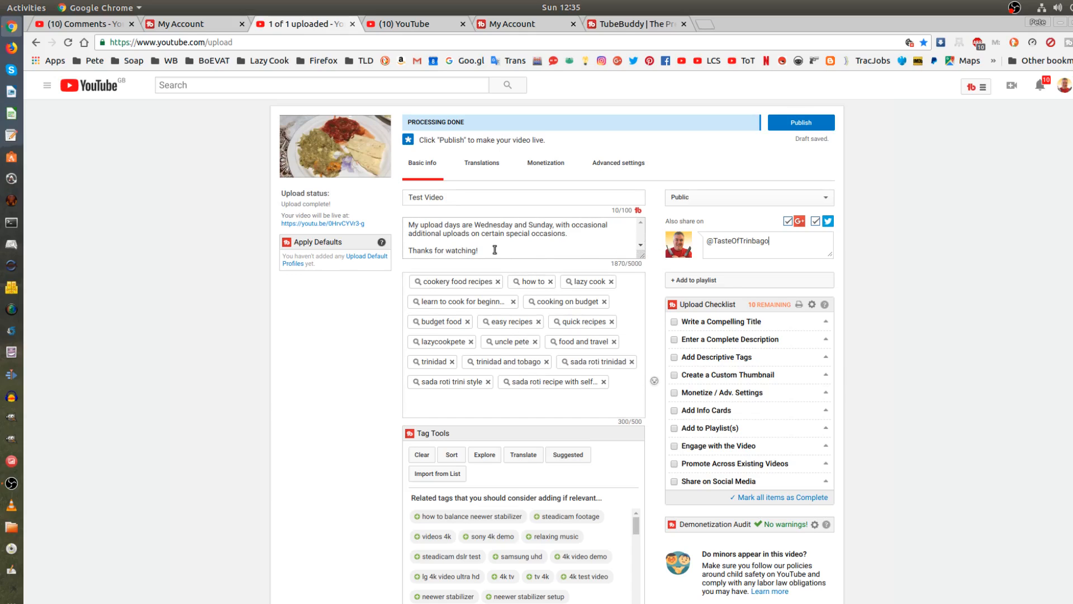
Append the hashtag "#TubeBuddy" below the affiliate link at the end of the video description, separated by a blank line
{"action": "left_click", "coordinate": [640, 245]}
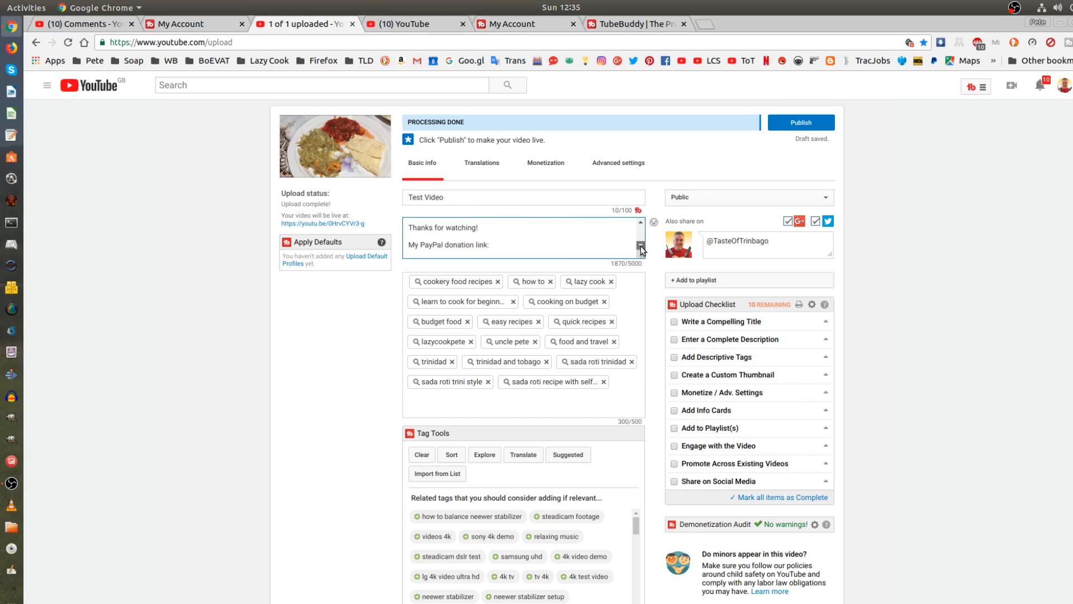
{"action": "scroll", "coordinate": [641, 249], "scroll_direction": "up", "scroll_amount": 5}
{"action": "left_click", "coordinate": [641, 244]}
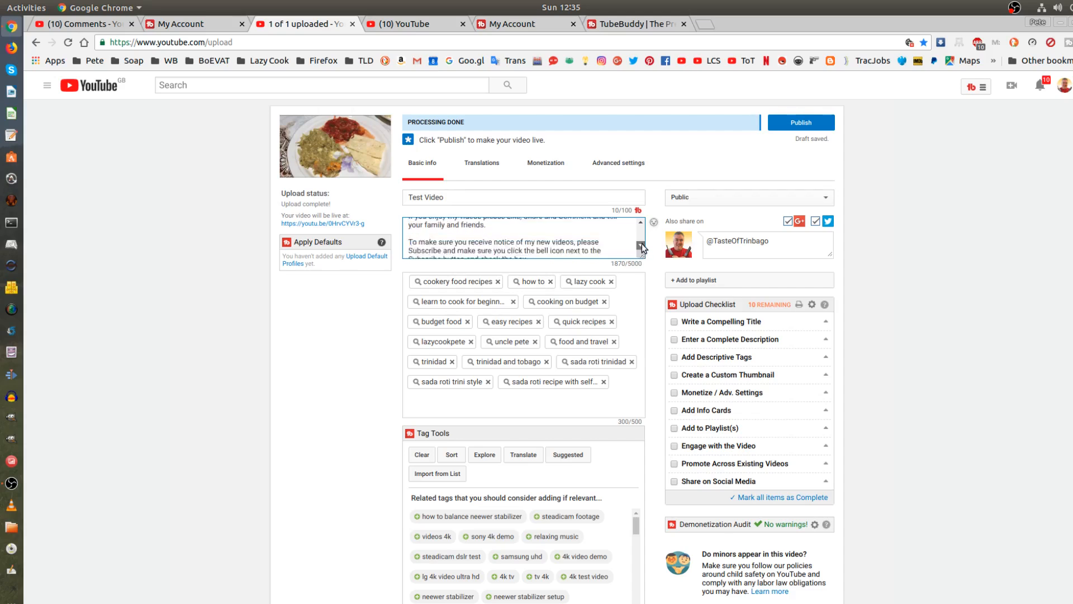
{"action": "scroll", "coordinate": [642, 249], "scroll_direction": "down", "scroll_amount": 5}
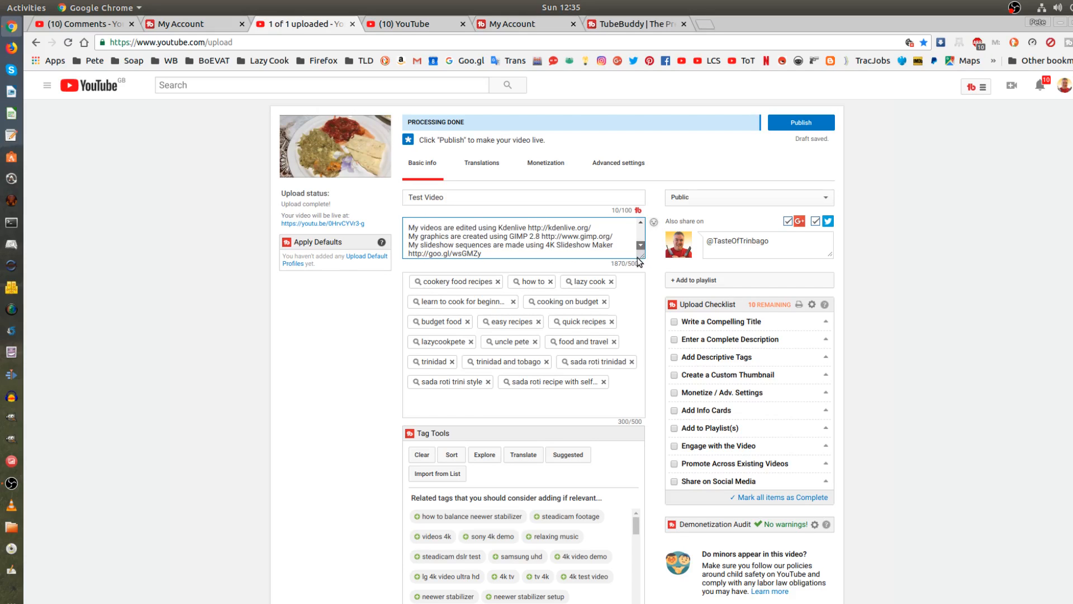
{"action": "left_click", "coordinate": [490, 253]}
{"action": "scroll", "coordinate": [584, 237], "scroll_direction": "up", "scroll_amount": 5}
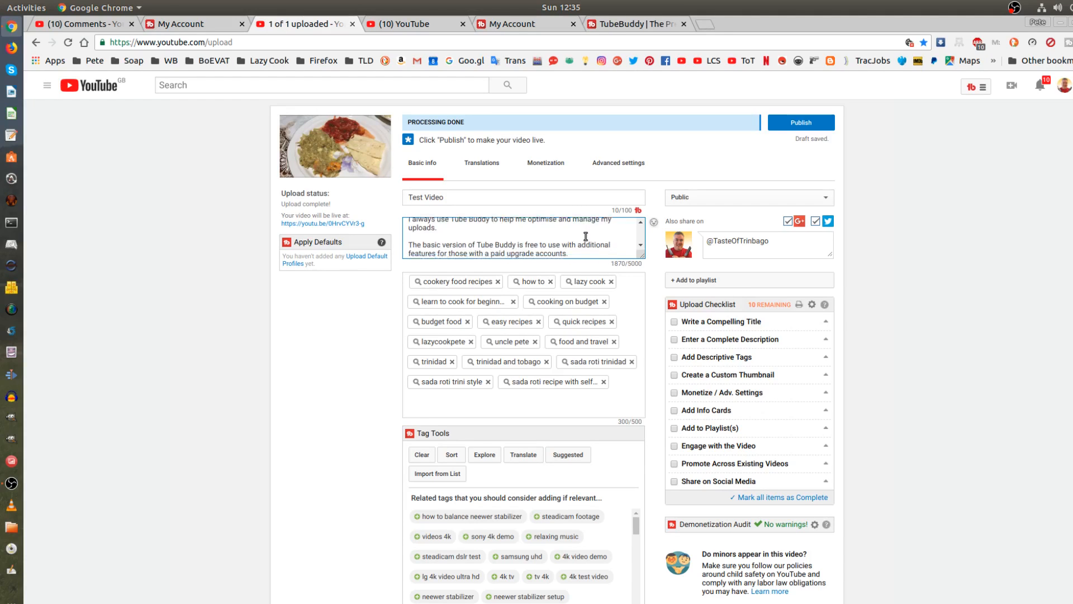
{"action": "scroll", "coordinate": [585, 236], "scroll_direction": "down", "scroll_amount": 1}
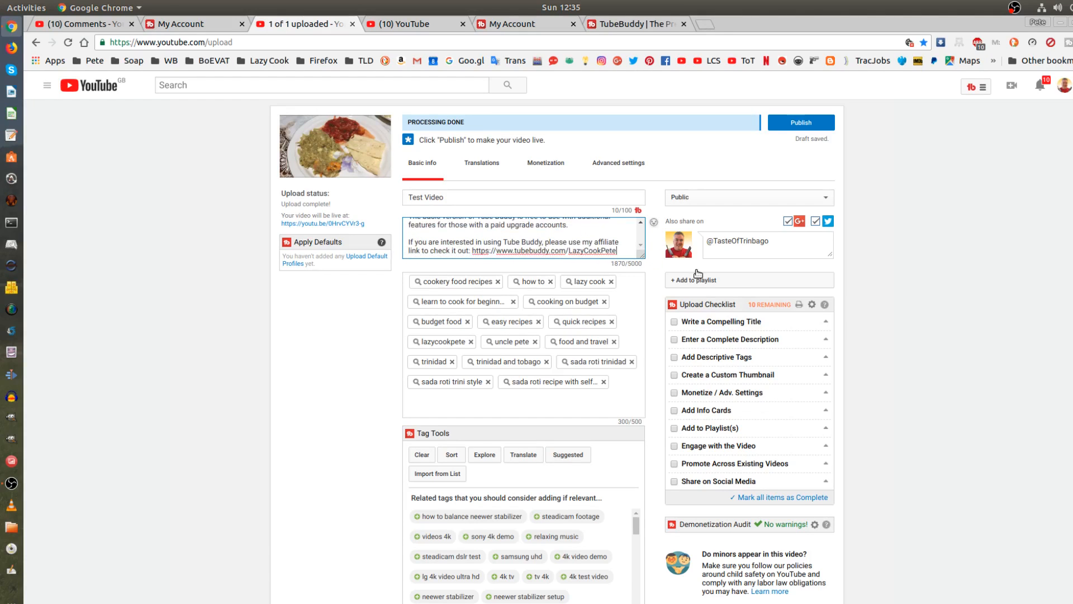
{"action": "key", "text": "Return"}
{"action": "key", "text": "Return"}
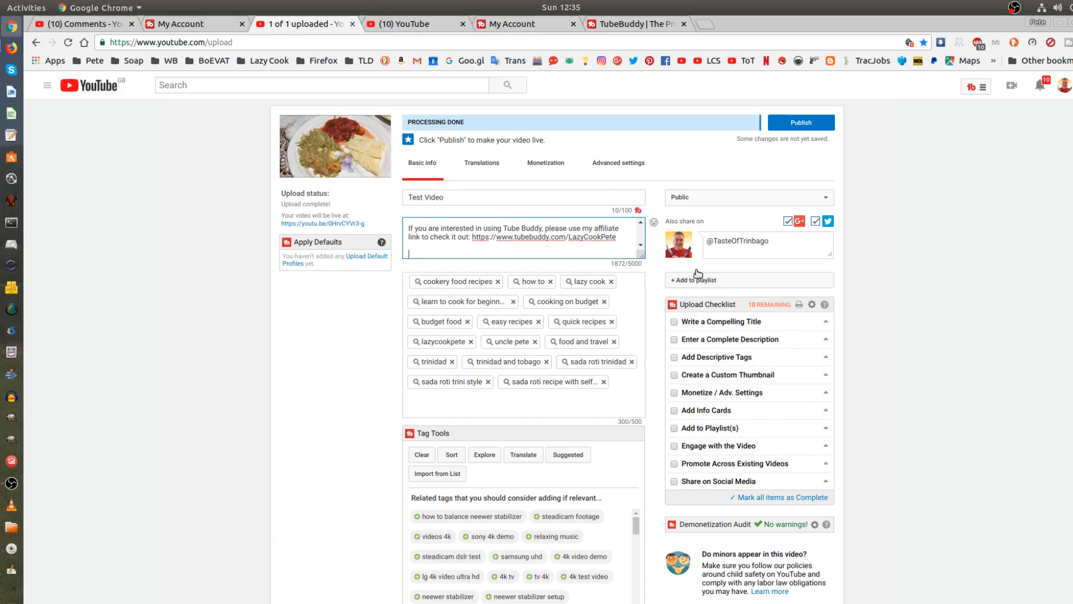
{"action": "type", "text": "#Tube"}
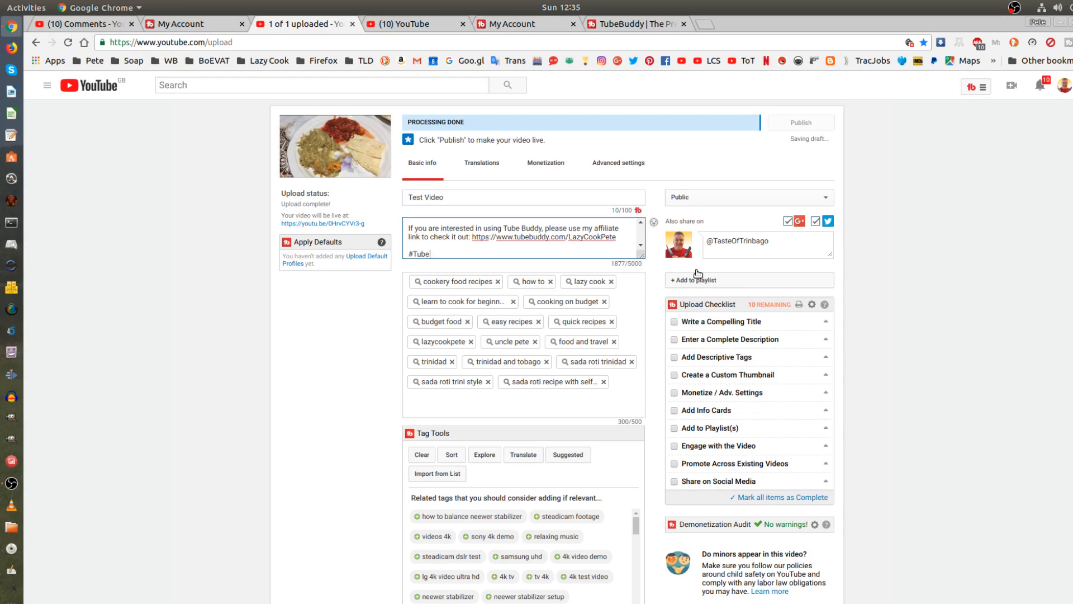
{"action": "type", "text": "Buddy"}
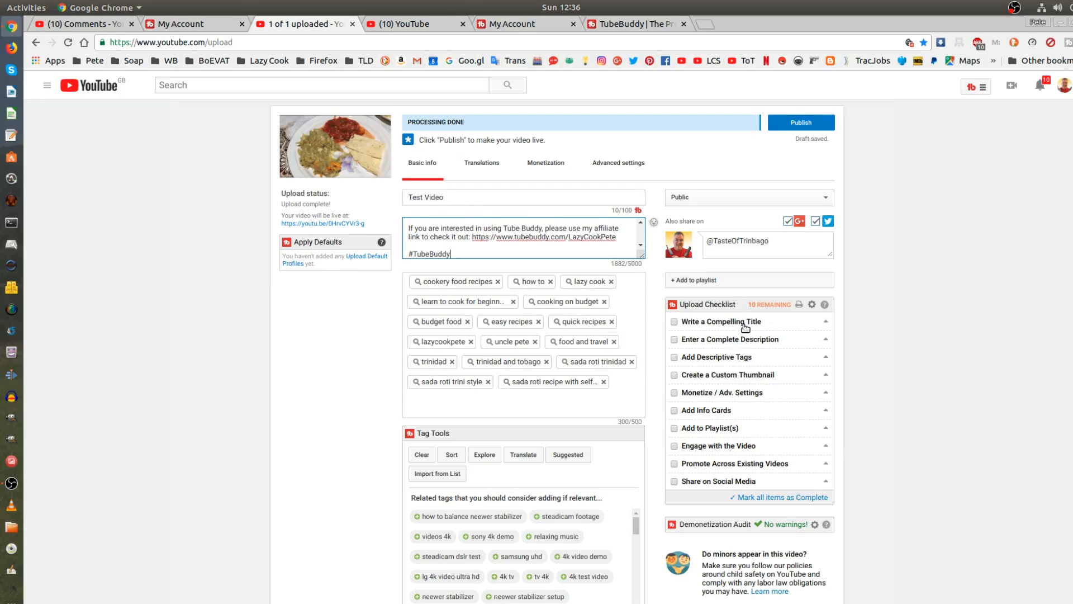
Consult the checklist advice on compelling titles and change the video title to "Video Publication Tips - Test Video - Tube Buddy"
{"action": "scroll", "coordinate": [745, 328], "scroll_direction": "down", "scroll_amount": 2}
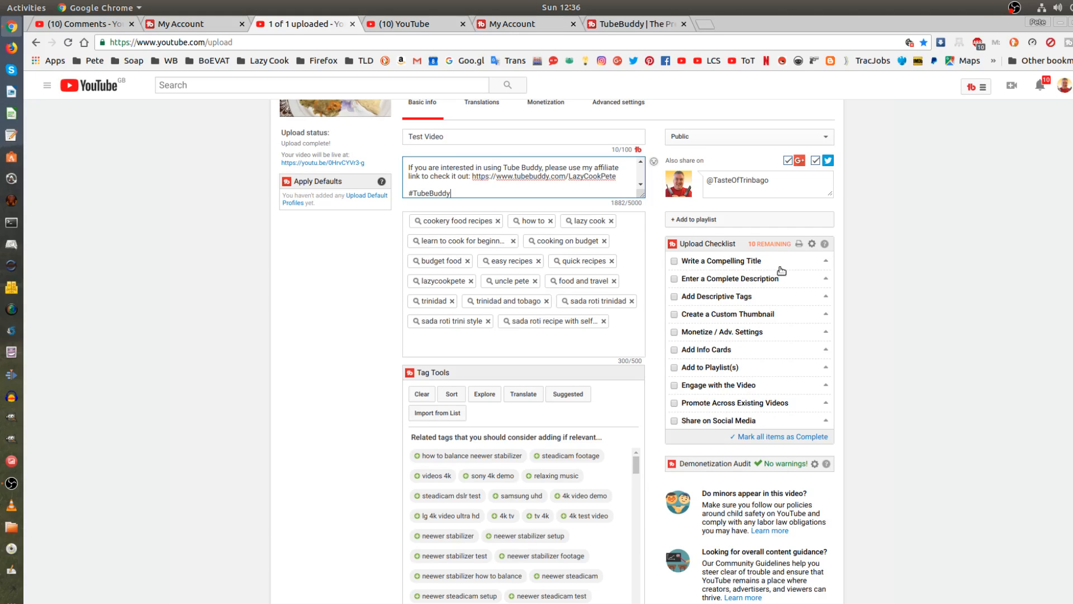
{"action": "left_click", "coordinate": [826, 263]}
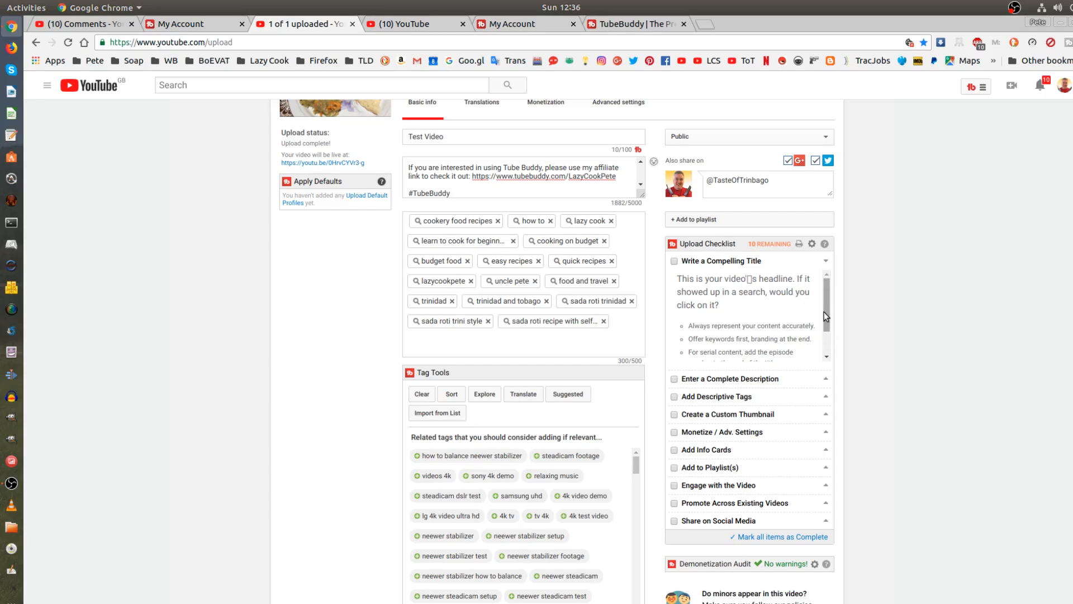
{"action": "left_click_drag", "start_coordinate": [827, 306], "coordinate": [826, 331]}
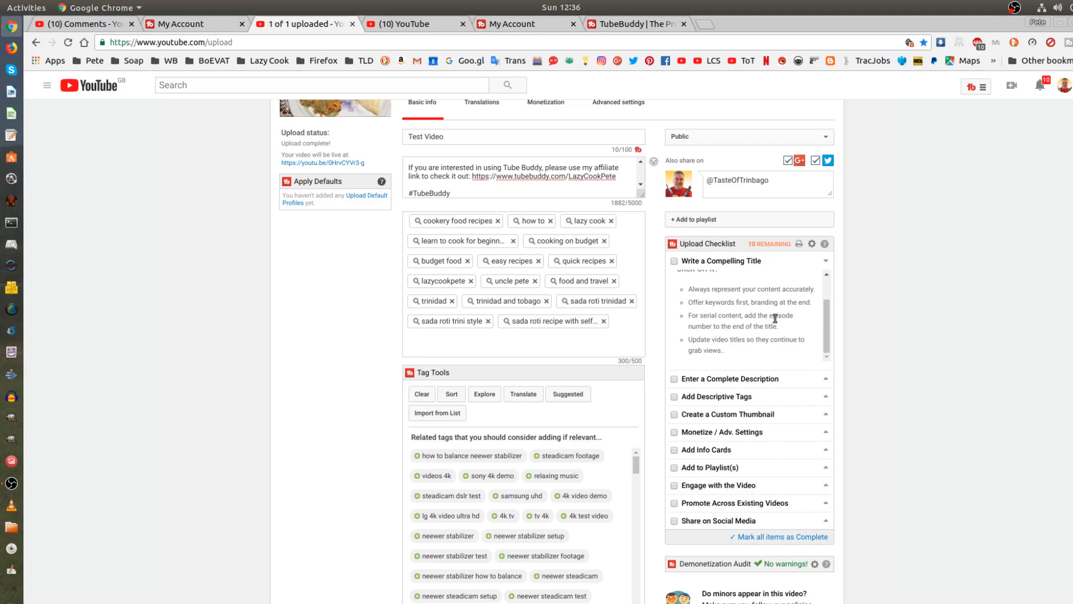
{"action": "scroll", "coordinate": [822, 342], "scroll_direction": "up", "scroll_amount": 2}
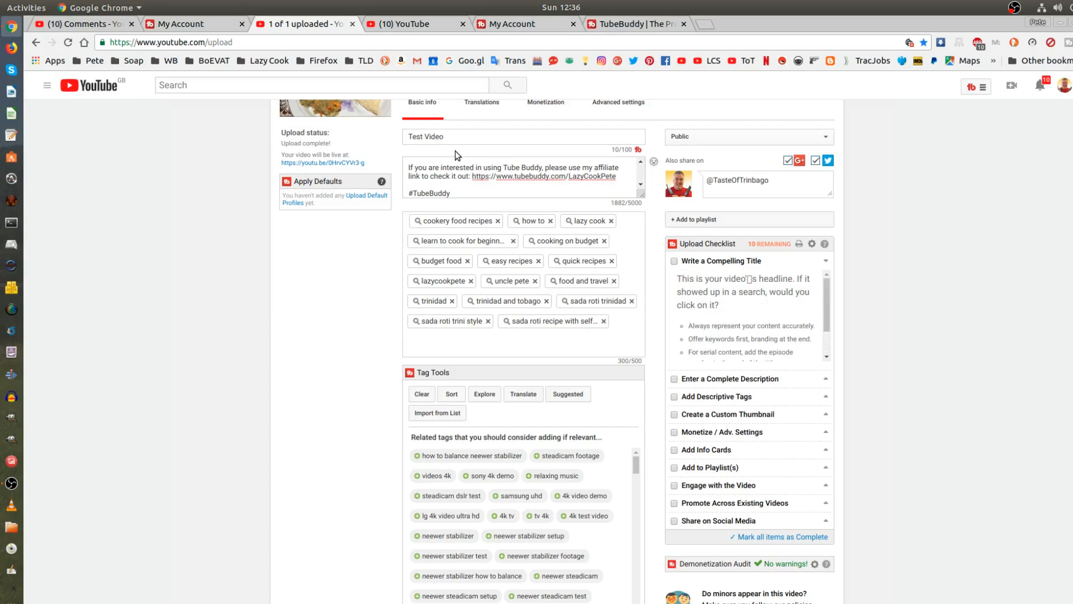
{"action": "left_click", "coordinate": [408, 136]}
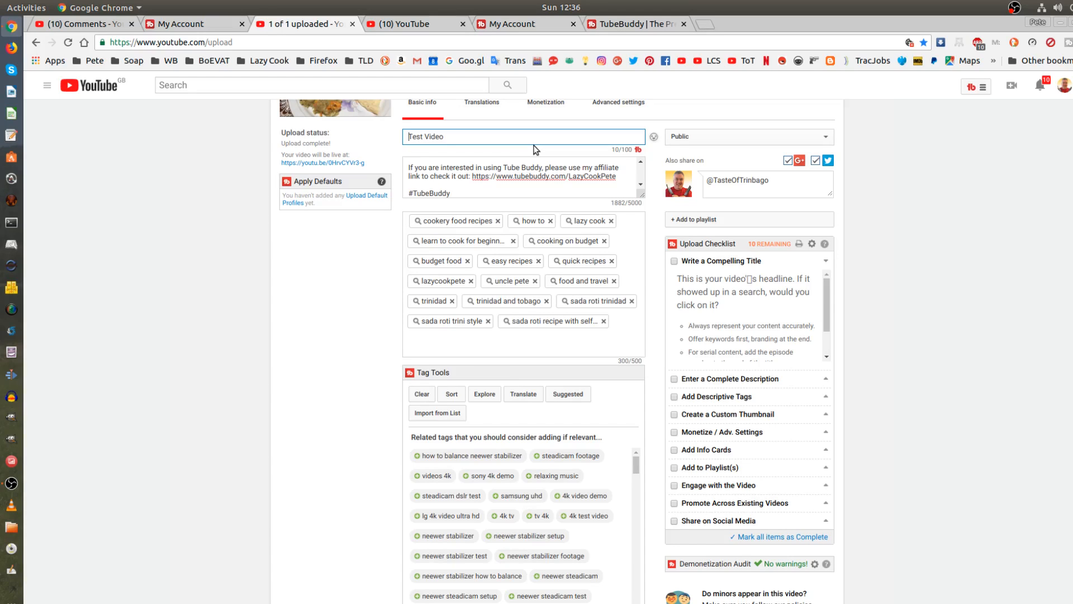
{"action": "type", "text": "Publication Tips -"}
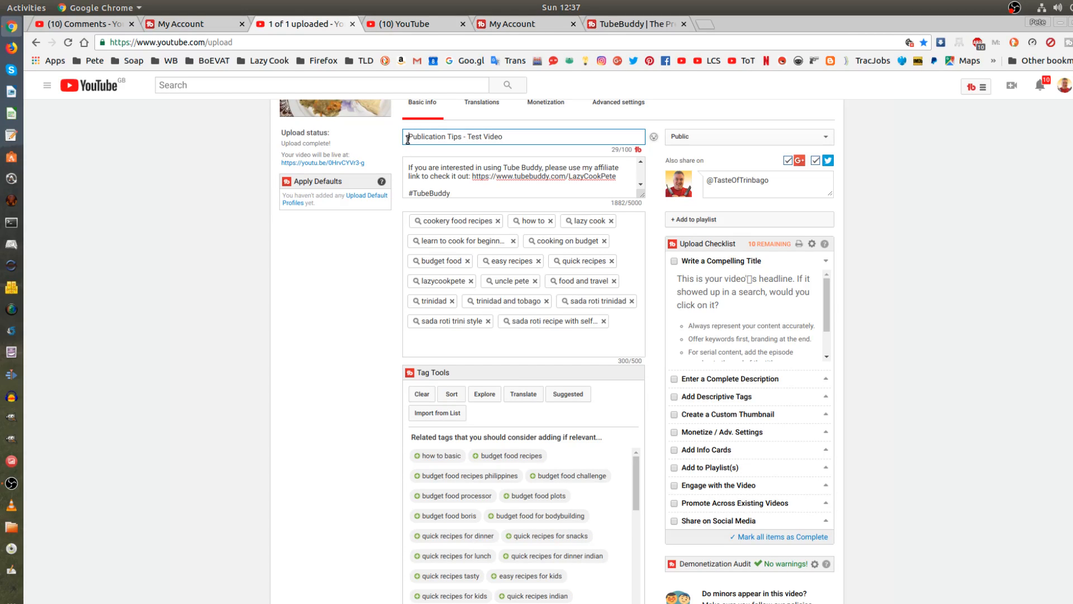
{"action": "type", "text": " video"}
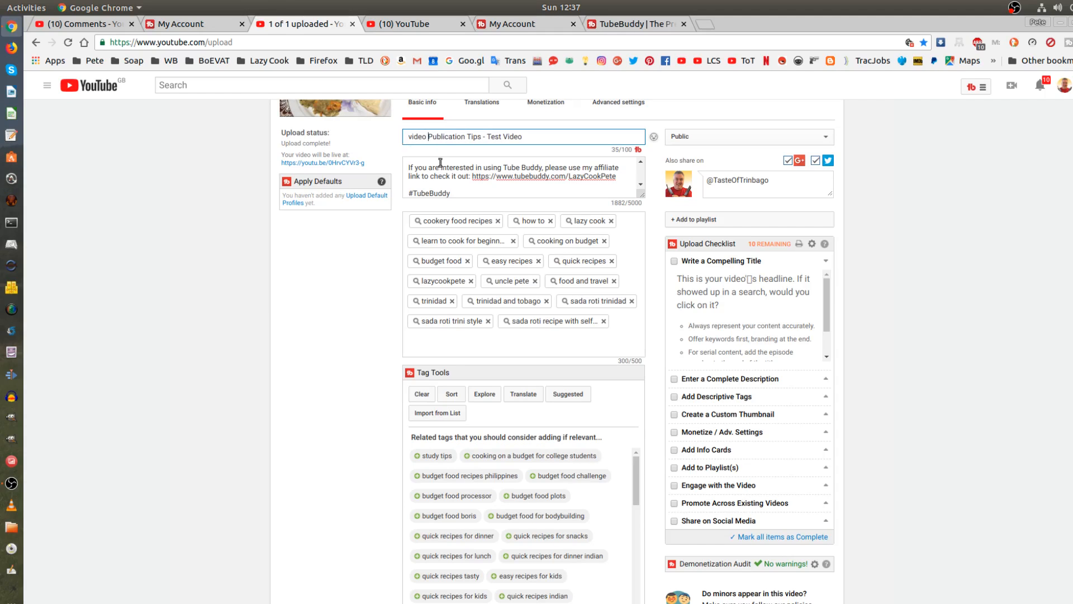
{"action": "left_click", "coordinate": [413, 138]}
{"action": "key", "text": "BackSpace"}
{"action": "type", "text": "V"}
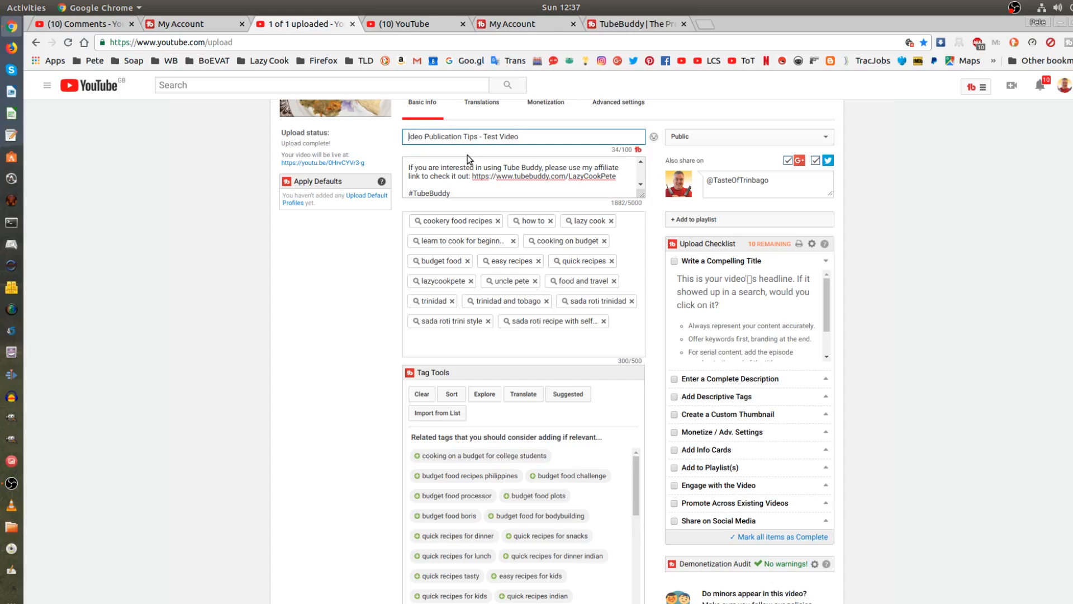
{"action": "left_click", "coordinate": [532, 135]}
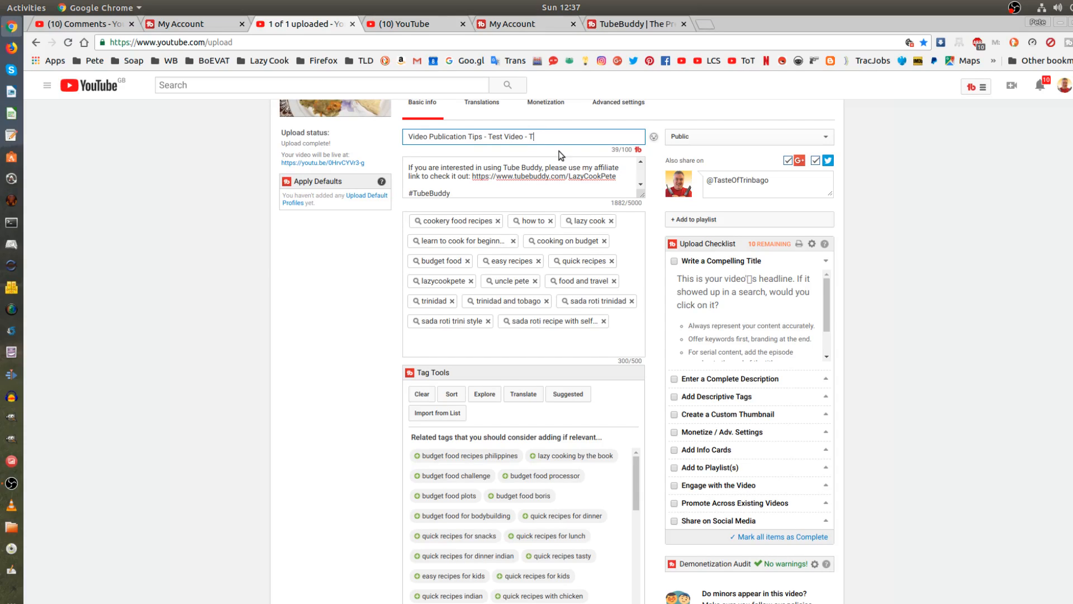
{"action": "type", "text": "- Tube Buddy"}
Mark the title, description and descriptive tags items complete in the upload checklist, and read the advice on complete descriptions
{"action": "left_click", "coordinate": [674, 261]}
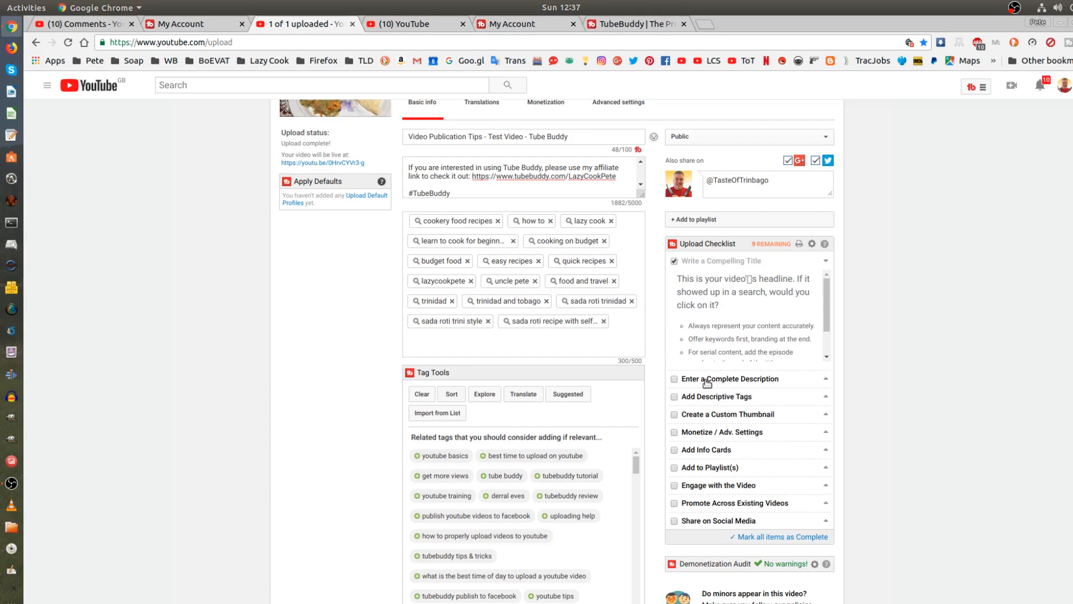
{"action": "left_click", "coordinate": [674, 380]}
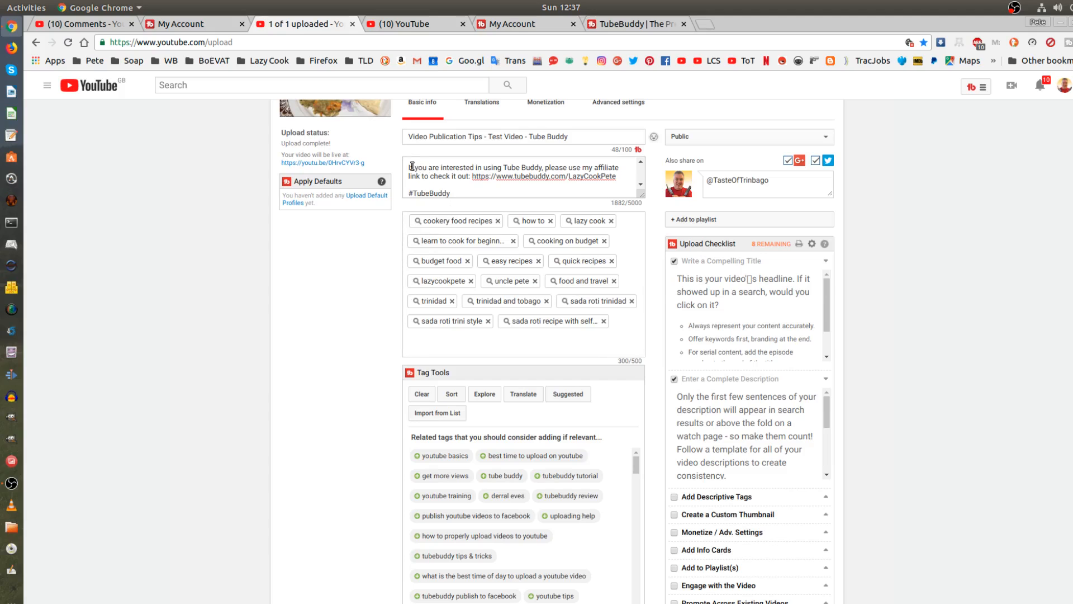
{"action": "left_click", "coordinate": [641, 161]}
{"action": "scroll", "coordinate": [642, 161], "scroll_direction": "down", "scroll_amount": 3}
{"action": "scroll", "coordinate": [641, 161], "scroll_direction": "down", "scroll_amount": 10}
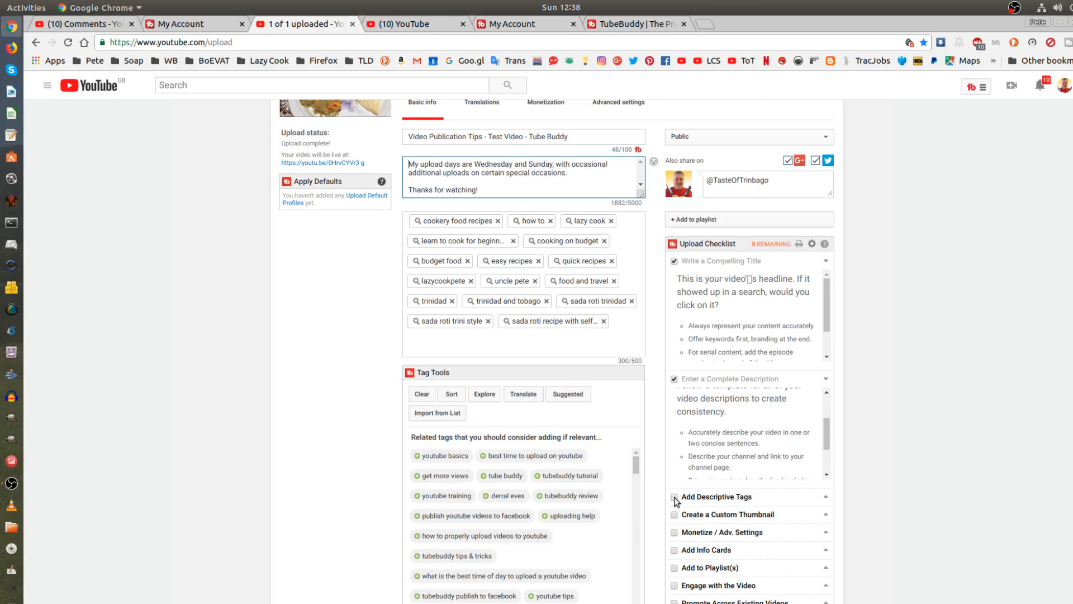
{"action": "left_click", "coordinate": [674, 497]}
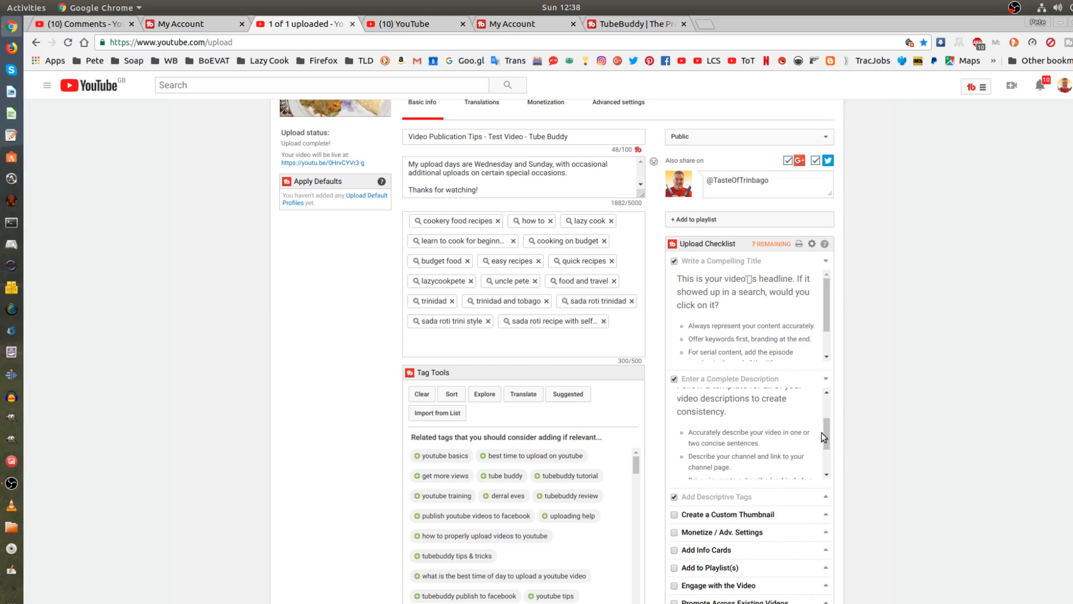
{"action": "left_click_drag", "start_coordinate": [829, 434], "coordinate": [830, 451]}
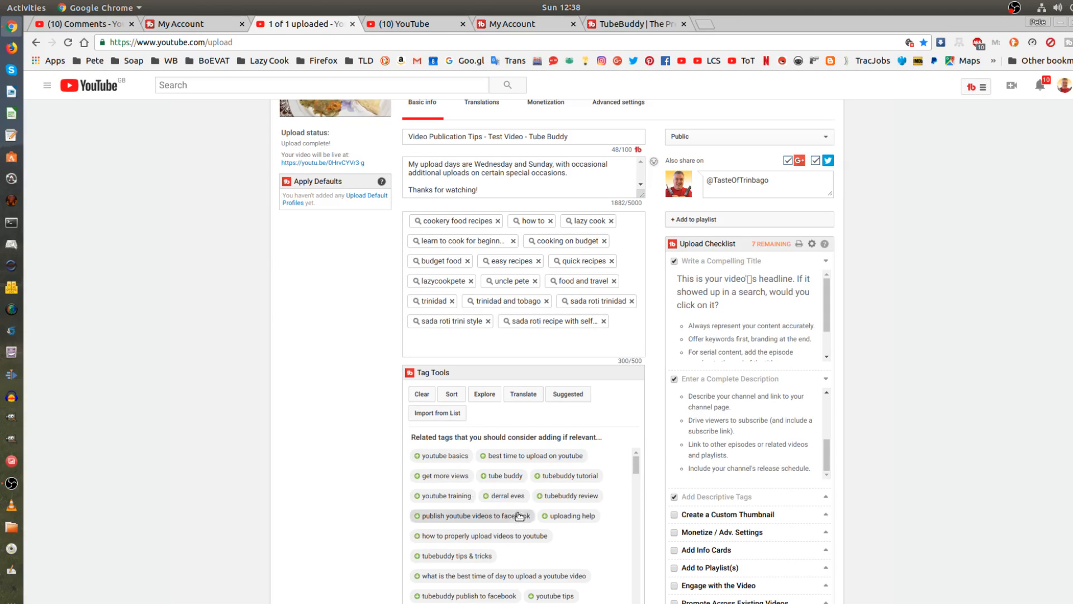
Add the suggested tags "tubebuddy tutorial", "tube buddy", "tubebuddy review" and "tubebuddy tips & tricks" to the video
{"action": "left_click", "coordinate": [539, 476]}
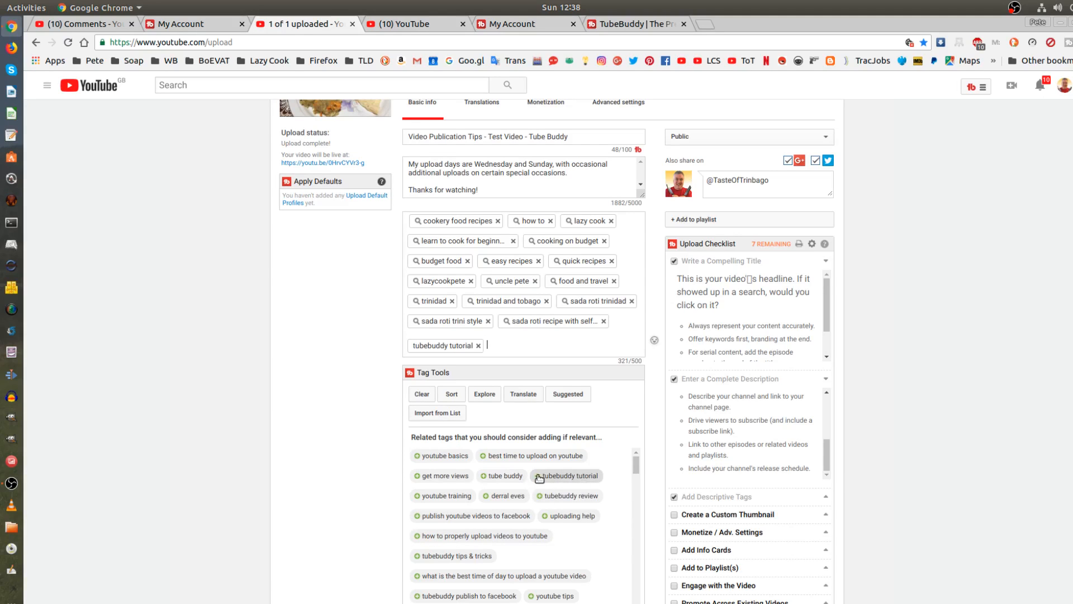
{"action": "left_click", "coordinate": [485, 476]}
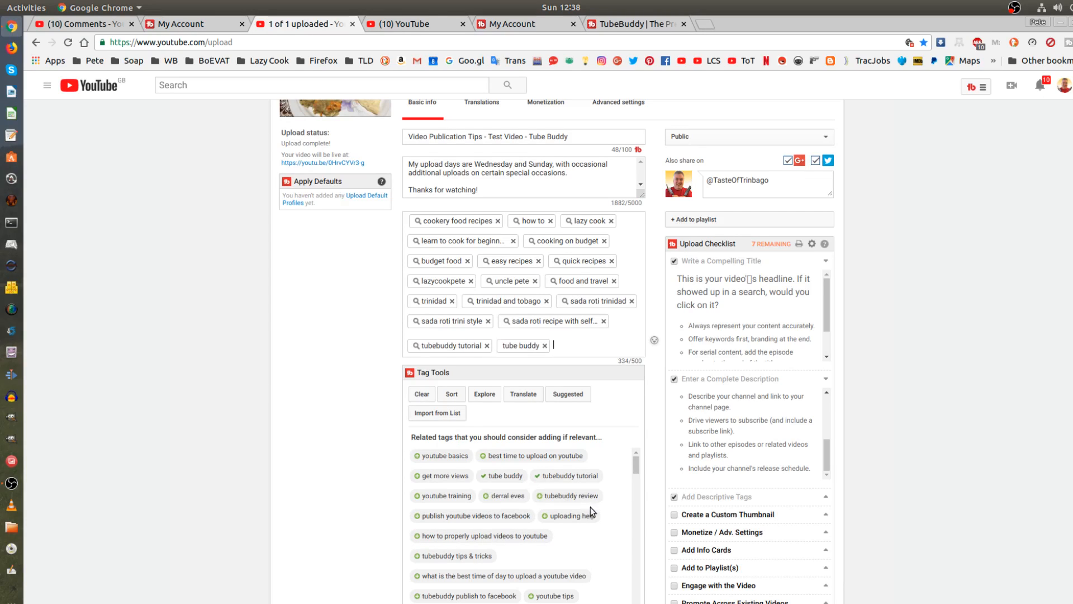
{"action": "left_click", "coordinate": [548, 497]}
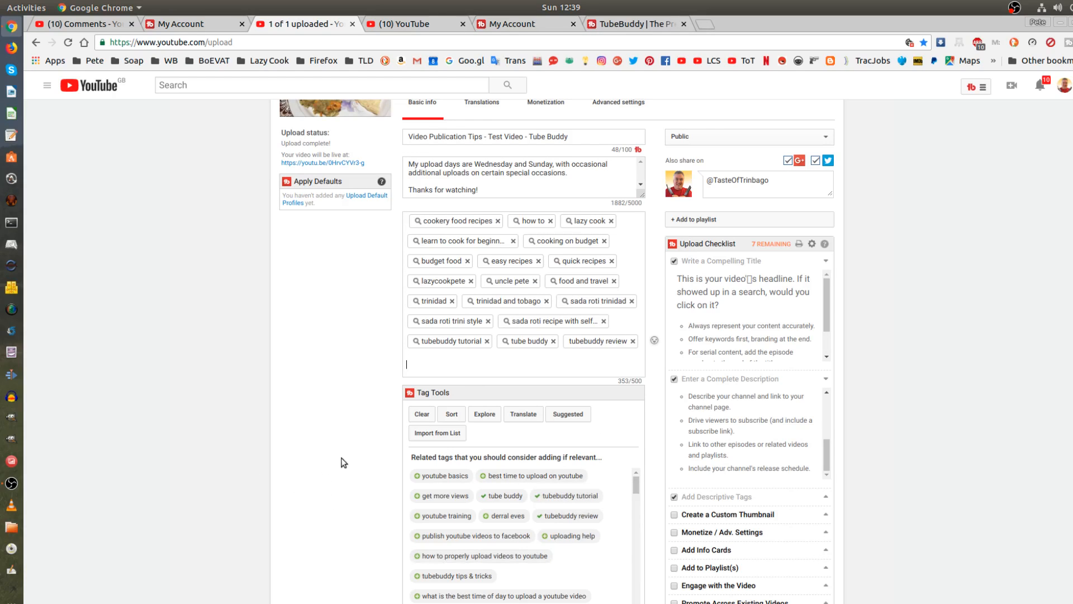
{"action": "scroll", "coordinate": [337, 469], "scroll_direction": "down", "scroll_amount": 3}
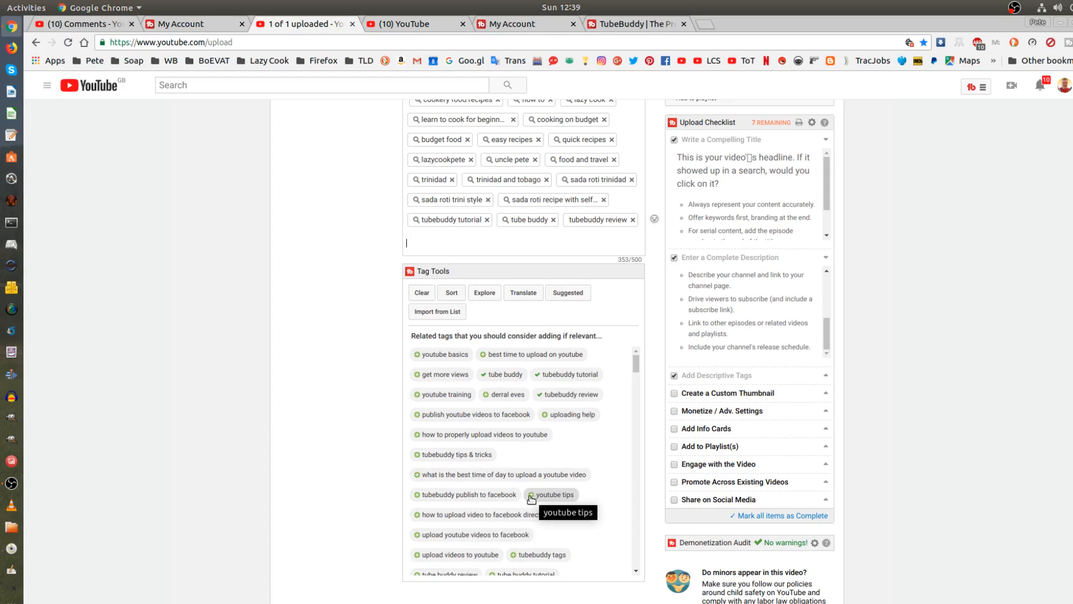
{"action": "left_click", "coordinate": [571, 497]}
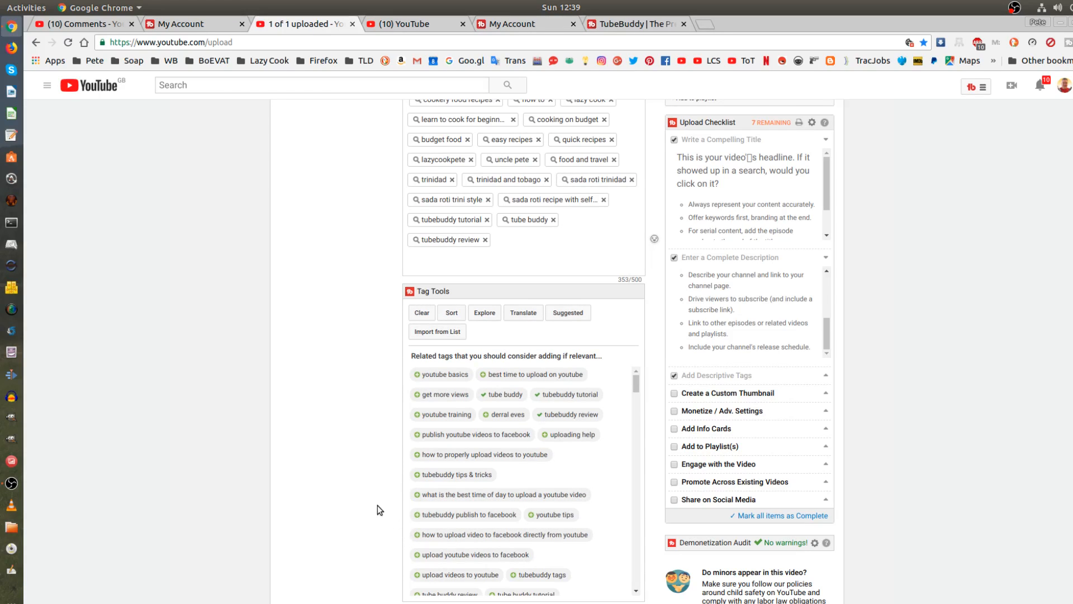
{"action": "left_click", "coordinate": [420, 475]}
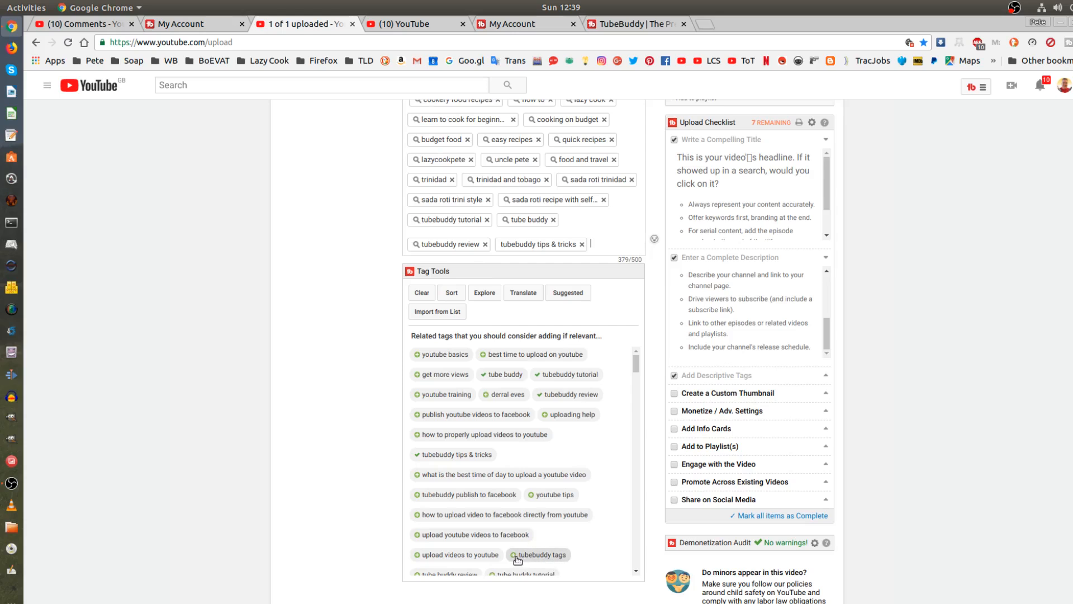
Add the suggested tags "upload videos to youtube" and "how to get more views", and look through further related tags
{"action": "scroll", "coordinate": [586, 517], "scroll_direction": "down", "scroll_amount": 2}
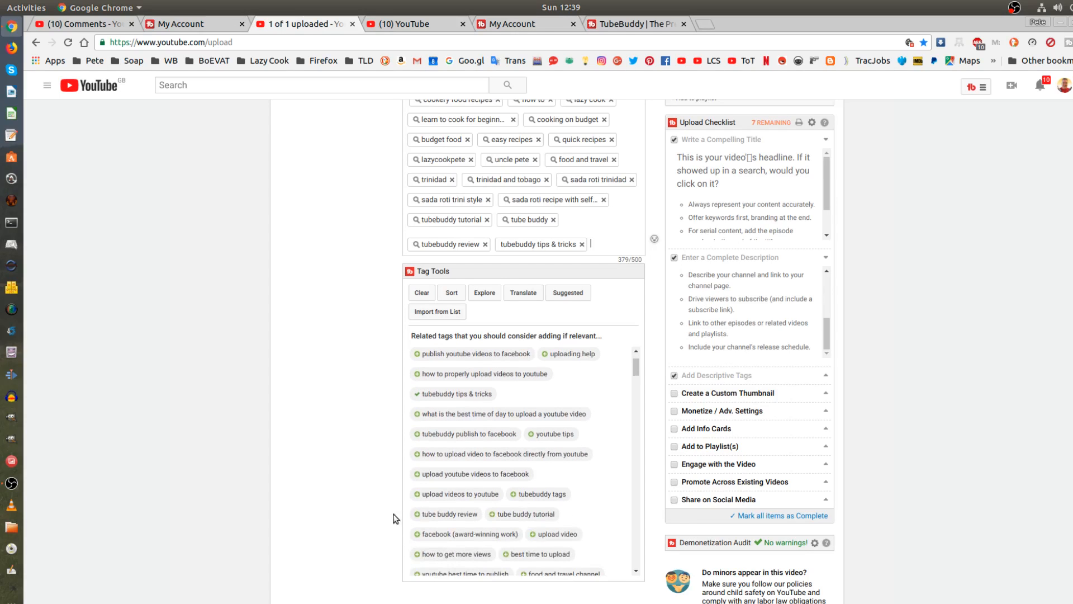
{"action": "left_click", "coordinate": [423, 494]}
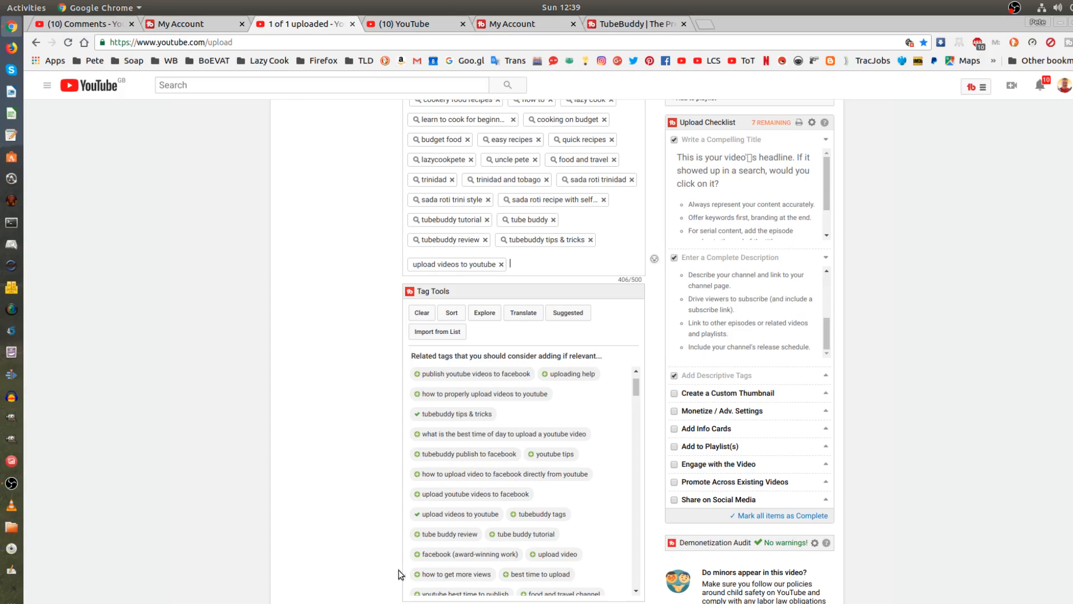
{"action": "left_click", "coordinate": [419, 574]}
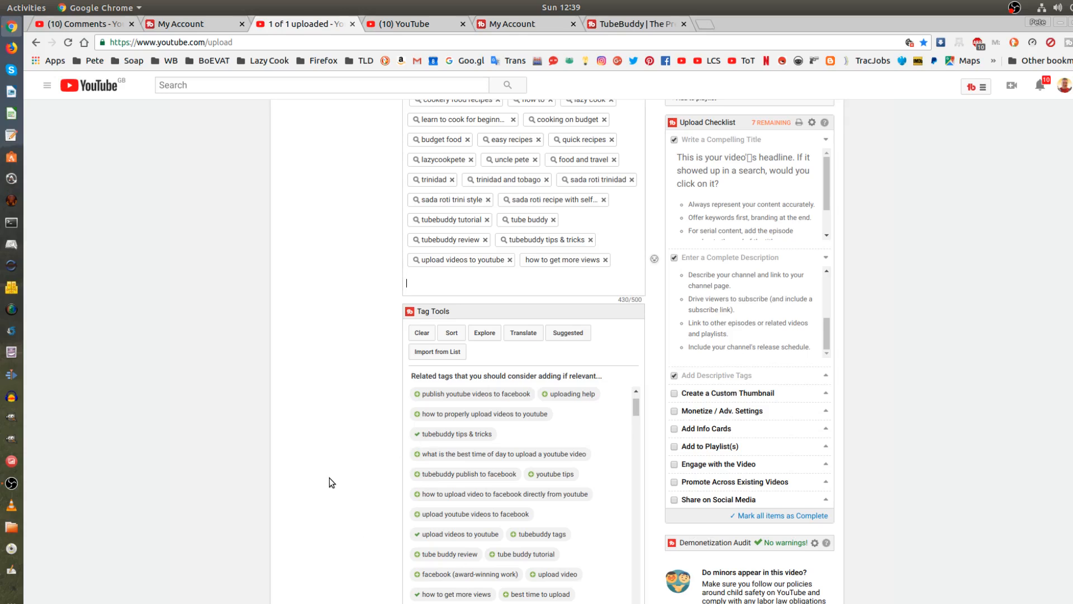
{"action": "scroll", "coordinate": [322, 477], "scroll_direction": "down", "scroll_amount": 2}
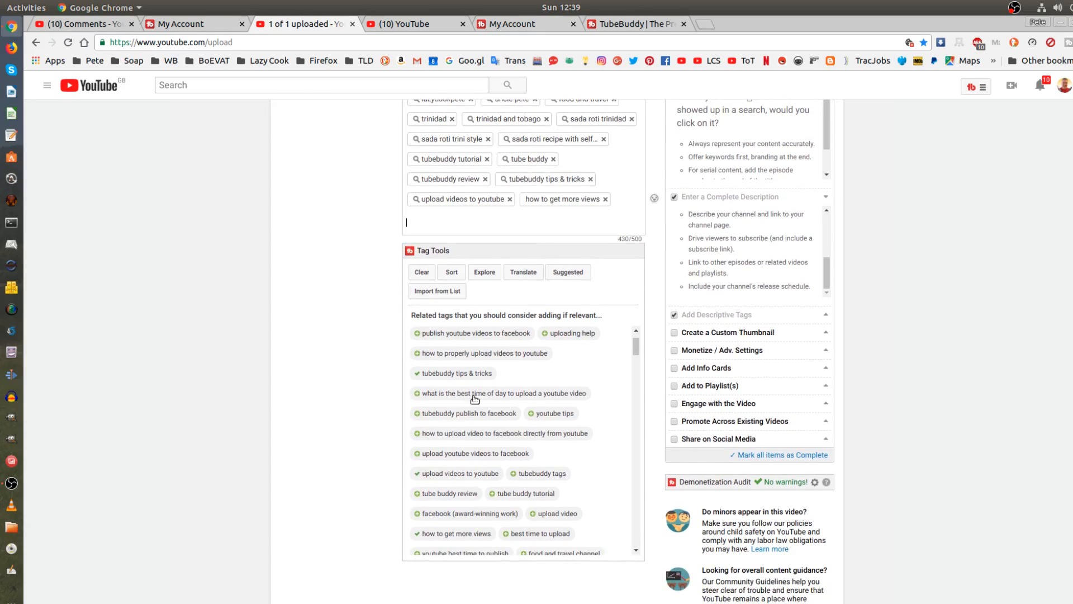
{"action": "scroll", "coordinate": [506, 447], "scroll_direction": "down", "scroll_amount": 3}
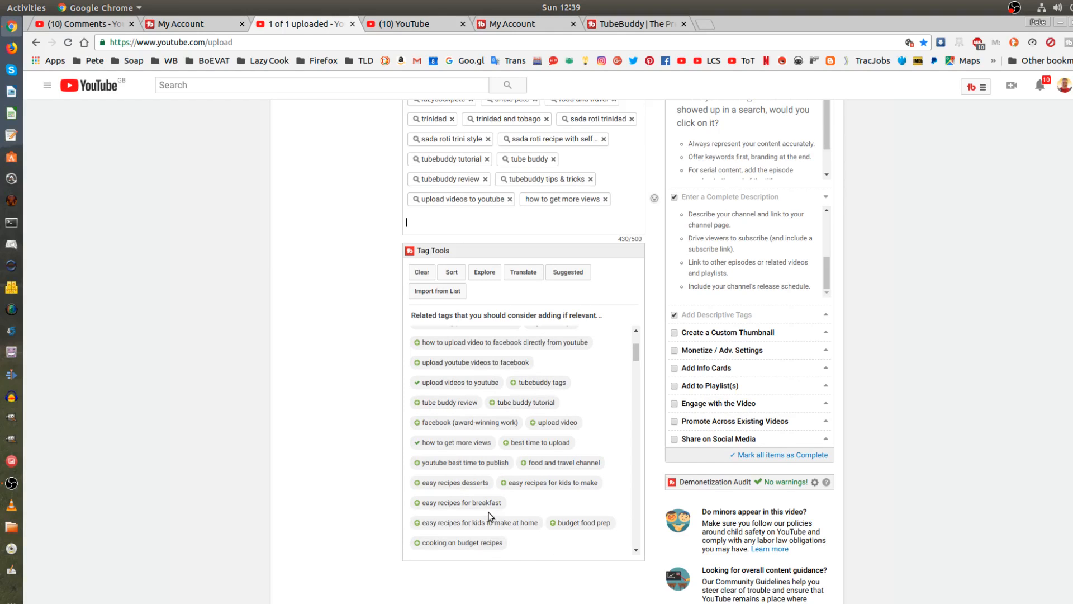
{"action": "scroll", "coordinate": [472, 454], "scroll_direction": "up", "scroll_amount": 1}
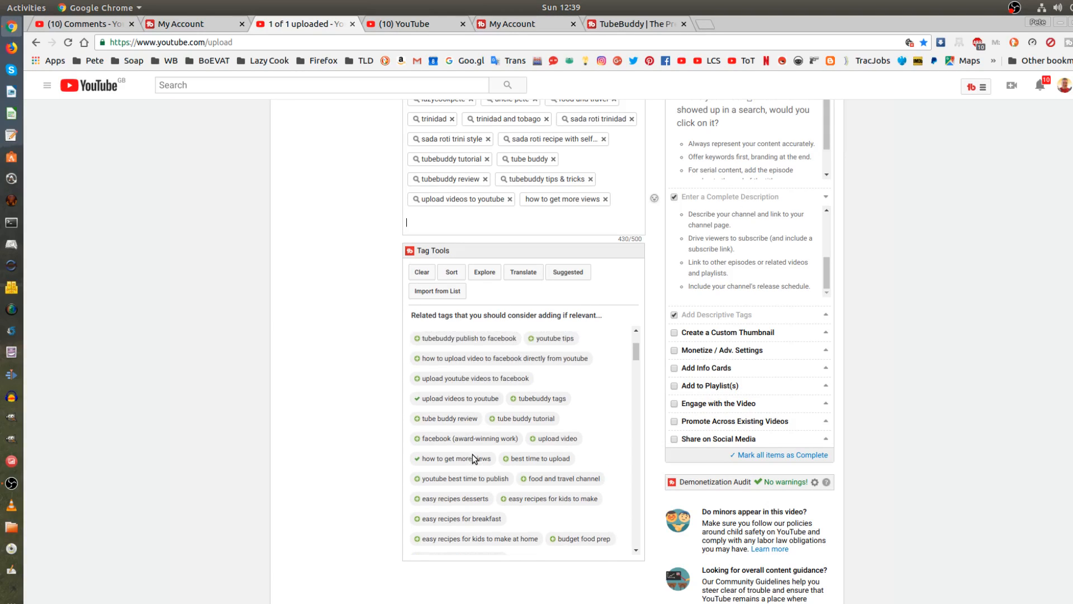
{"action": "scroll", "coordinate": [471, 454], "scroll_direction": "up", "scroll_amount": 3}
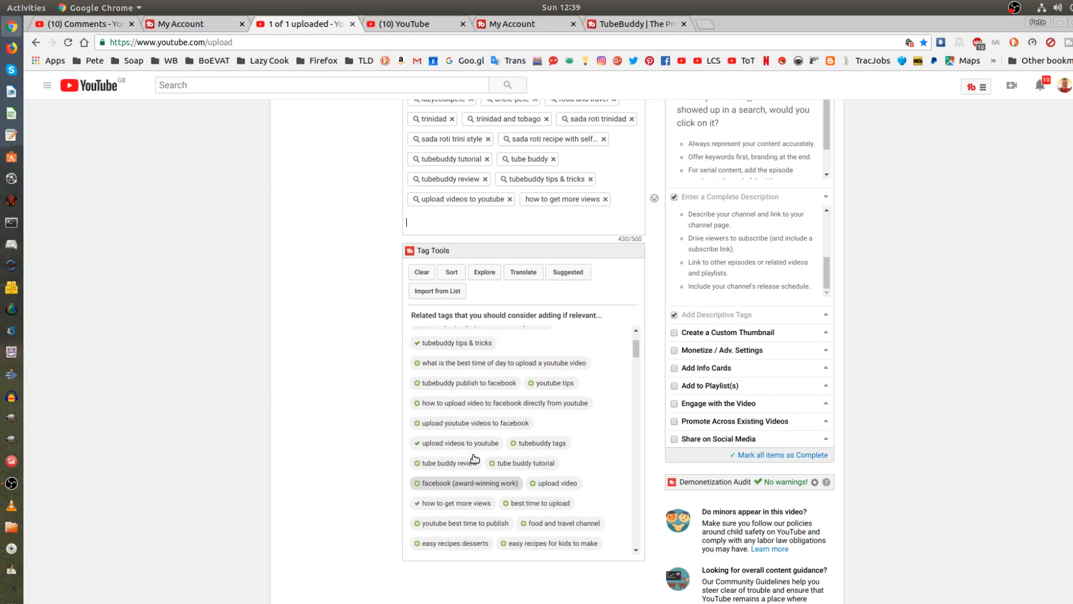
Consult the upload checklist's advice on creating a custom thumbnail
{"action": "scroll", "coordinate": [473, 455], "scroll_direction": "up", "scroll_amount": 1}
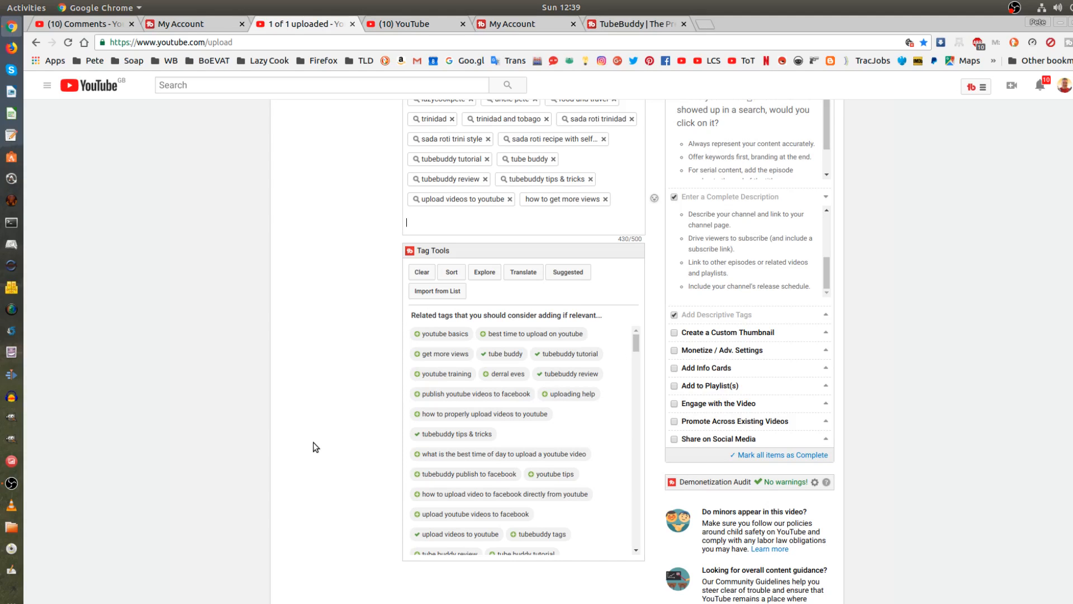
{"action": "scroll", "coordinate": [317, 444], "scroll_direction": "down", "scroll_amount": 2}
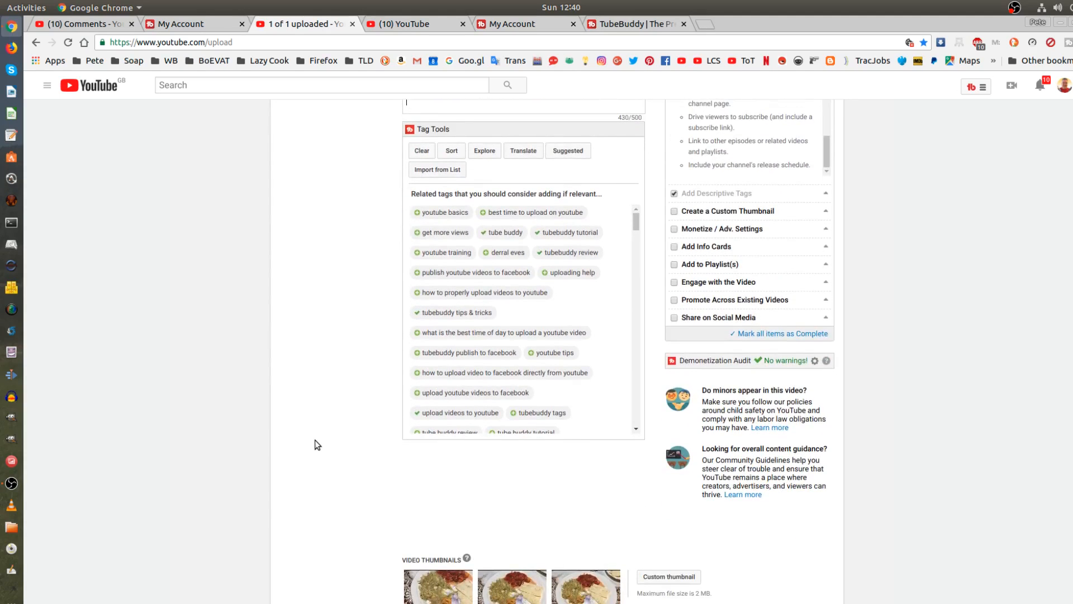
{"action": "left_click", "coordinate": [826, 211]}
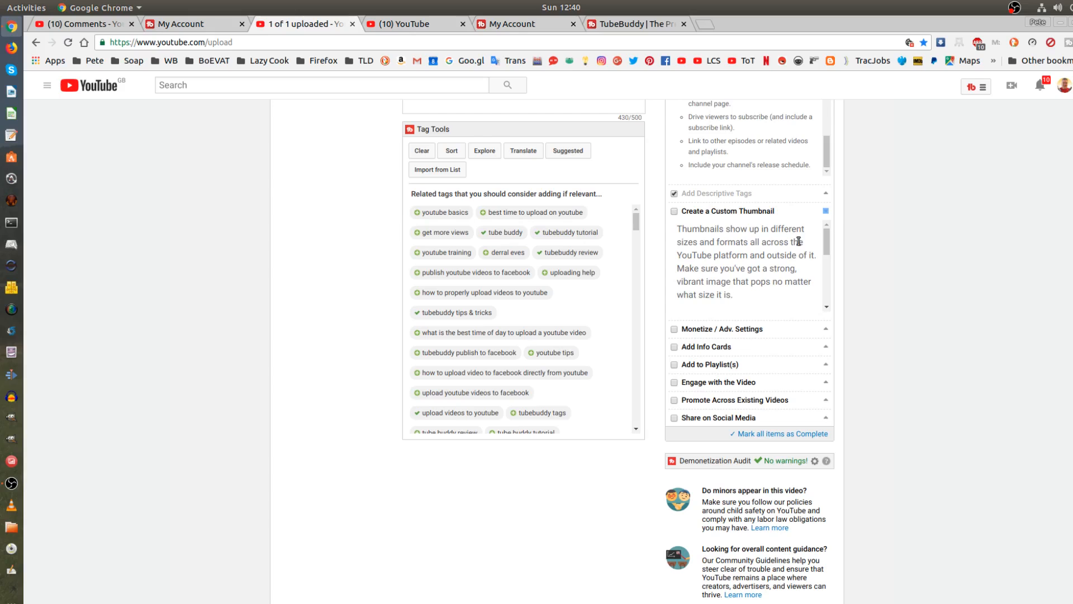
{"action": "mouse_move", "coordinate": [826, 246]}
{"action": "left_mouse_down"}
{"action": "mouse_move", "coordinate": [829, 302]}
{"action": "mouse_move", "coordinate": [826, 239]}
{"action": "left_mouse_up"}
{"action": "scroll", "coordinate": [441, 369], "scroll_direction": "up", "scroll_amount": 4}
{"action": "scroll", "coordinate": [442, 369], "scroll_direction": "up", "scroll_amount": 3}
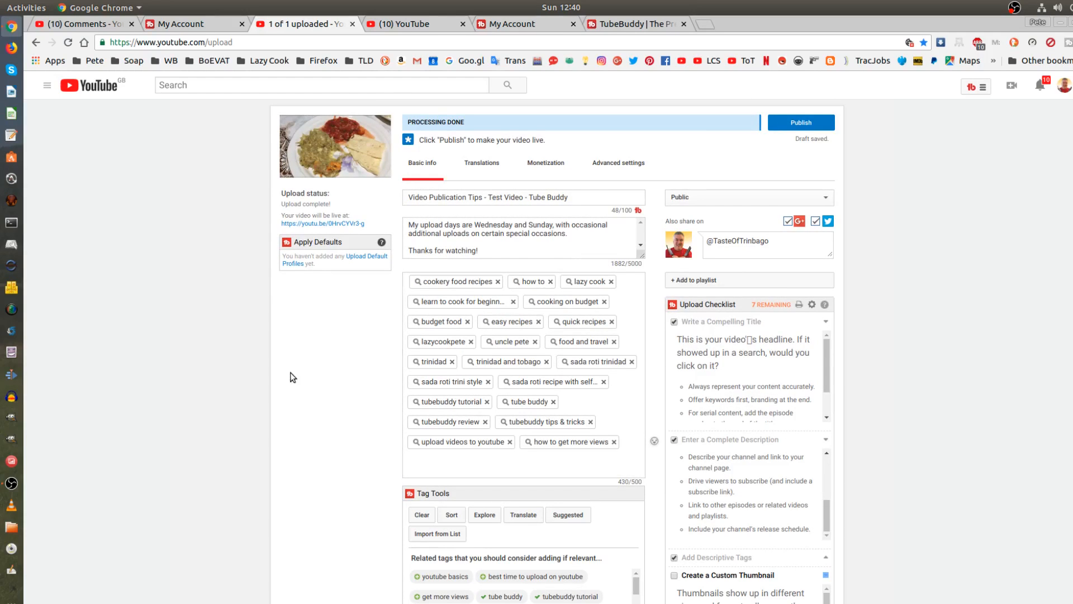
Start a thumbnail in the Thumbnail Generator, using a still frame from about 0:02 in the video as the background
{"action": "scroll", "coordinate": [290, 372], "scroll_direction": "down", "scroll_amount": 10}
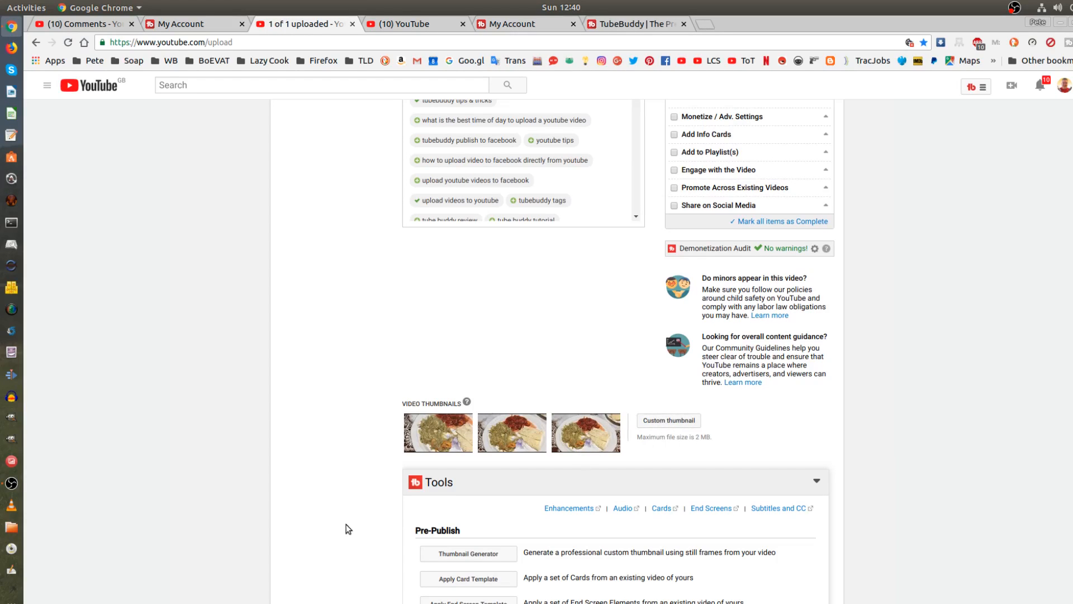
{"action": "scroll", "coordinate": [348, 529], "scroll_direction": "down", "scroll_amount": 3}
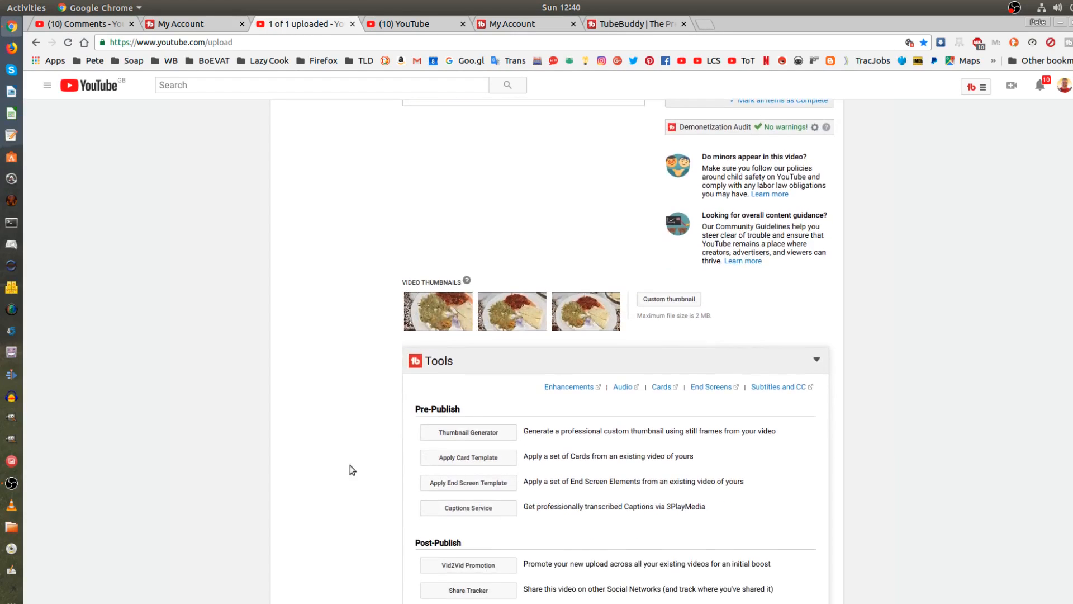
{"action": "left_click", "coordinate": [476, 433]}
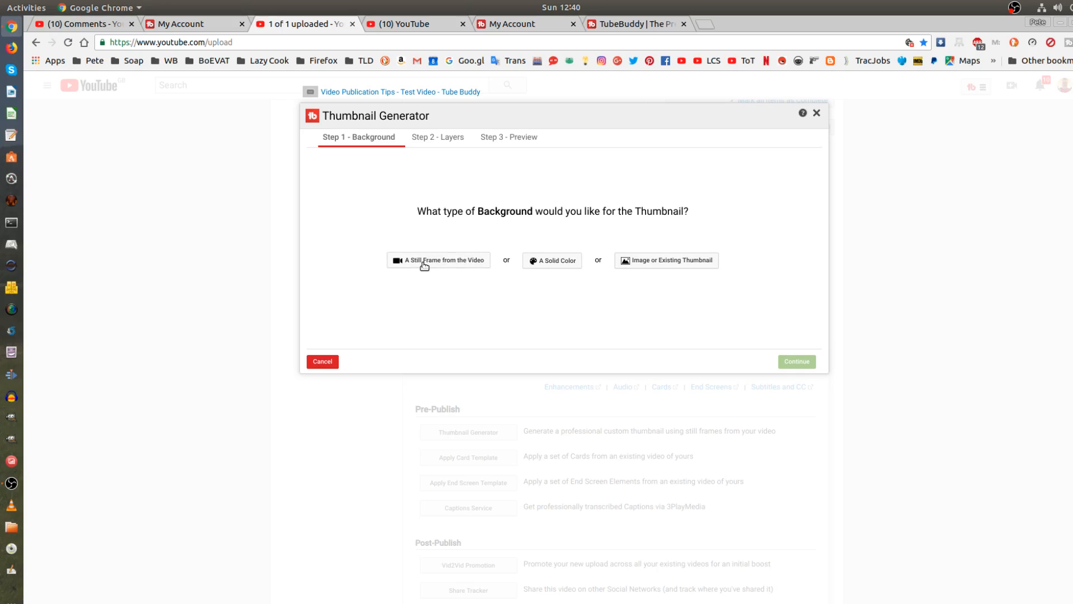
{"action": "left_click", "coordinate": [432, 259]}
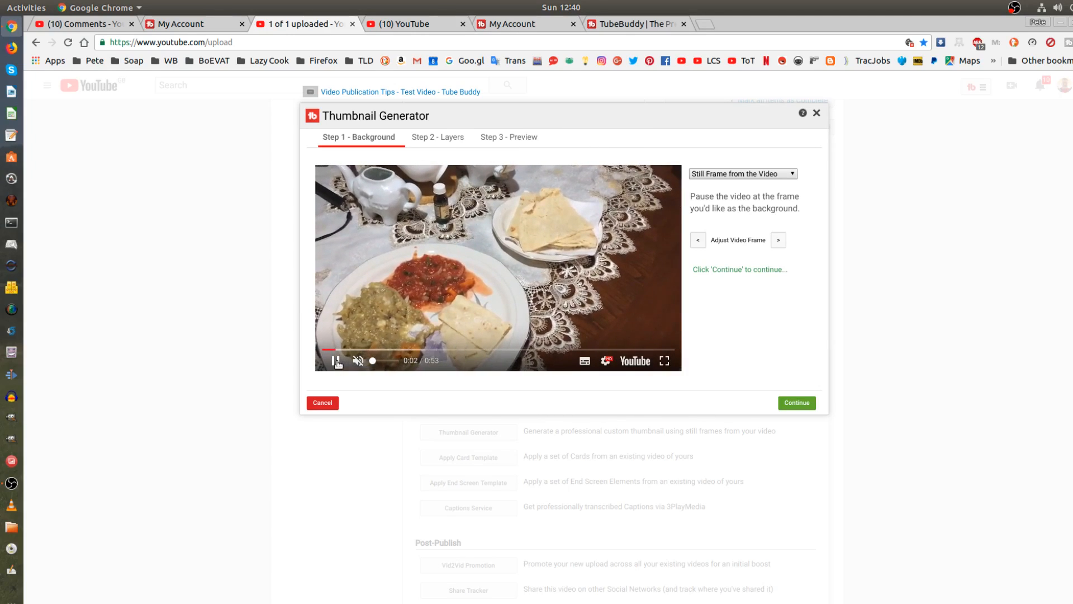
{"action": "left_click", "coordinate": [335, 360]}
{"action": "triple_click", "coordinate": [778, 240]}
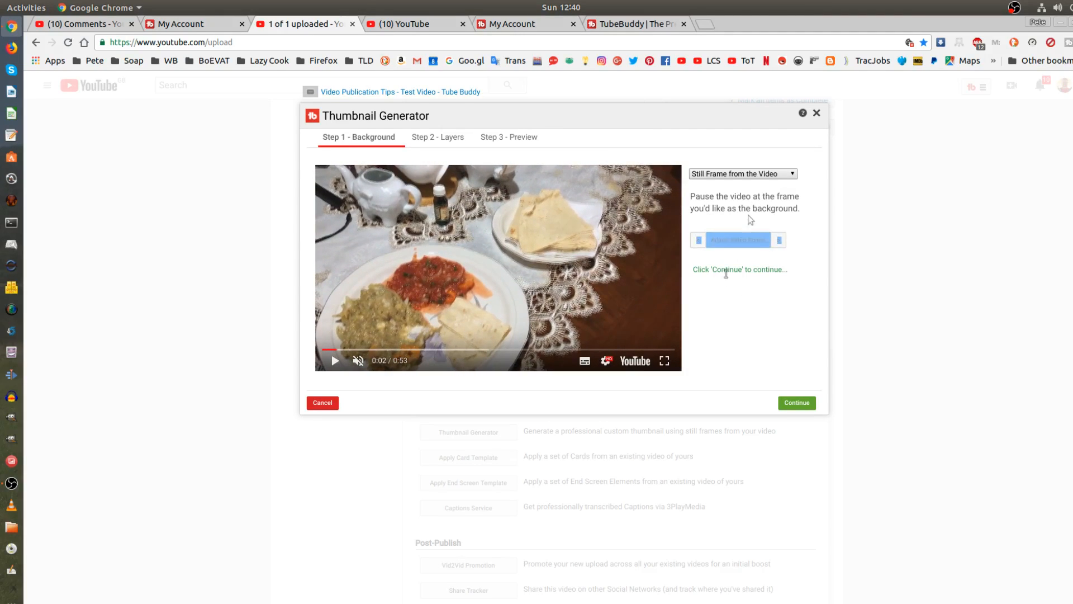
{"action": "left_click", "coordinate": [802, 403]}
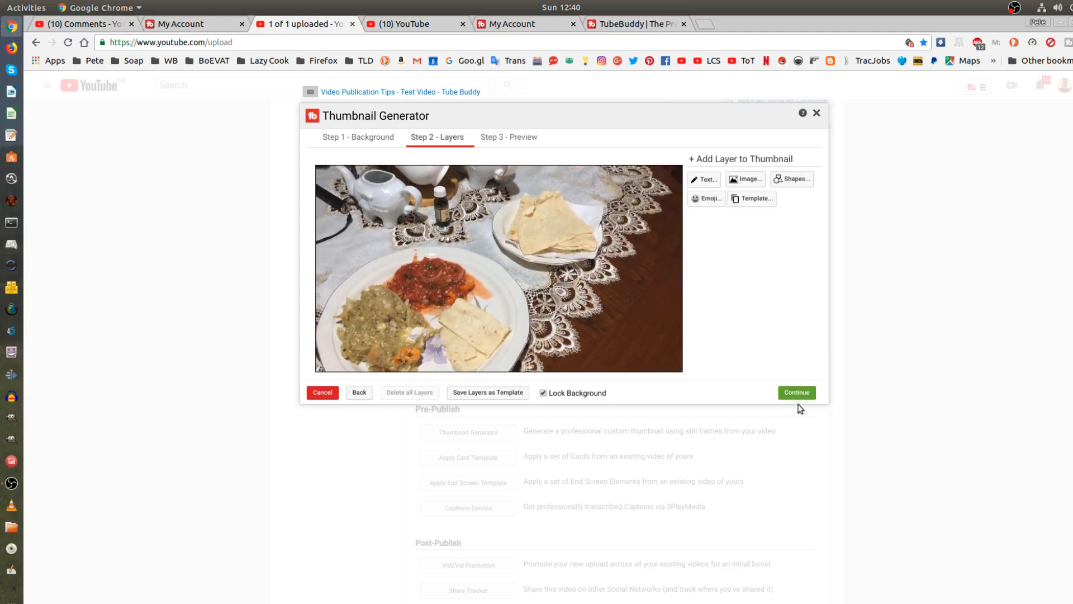
Try adding a red XL Archivo Black text layer with the placeholder text, and close the Thumbnail Generator without saving
{"action": "left_click", "coordinate": [704, 179]}
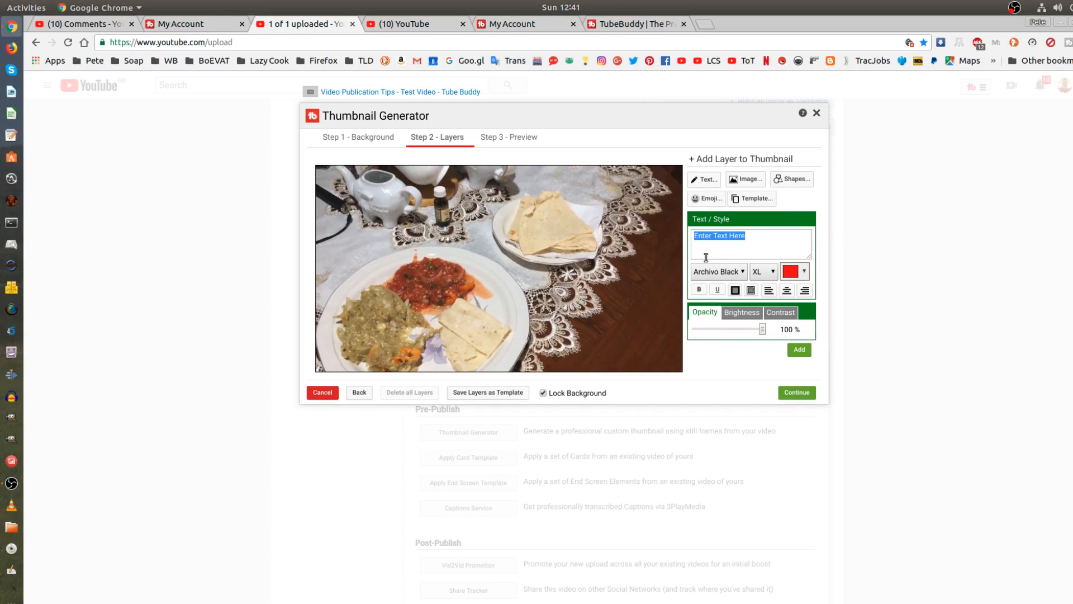
{"action": "left_click", "coordinate": [799, 350]}
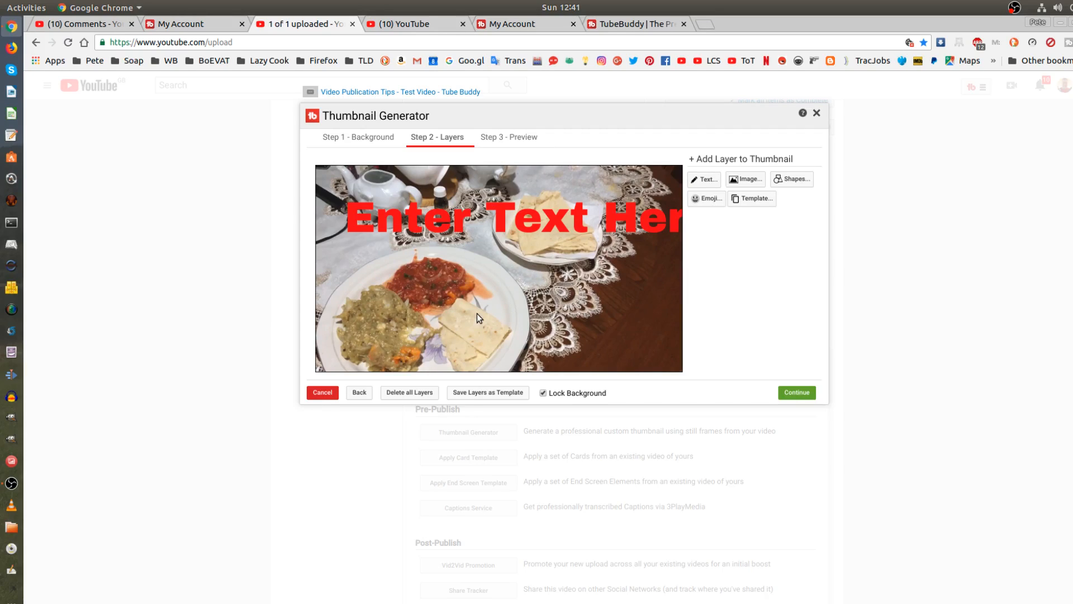
{"action": "left_click", "coordinate": [816, 113]}
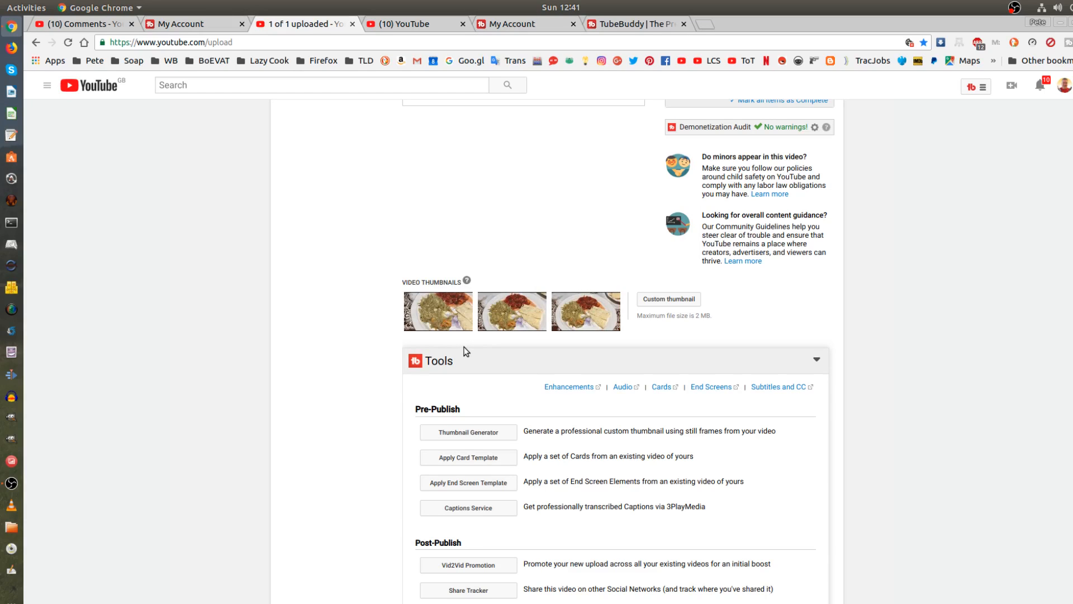
Browse for a custom thumbnail file, preview "1 thumb.jpg", and cancel the selection
{"action": "left_click", "coordinate": [670, 301]}
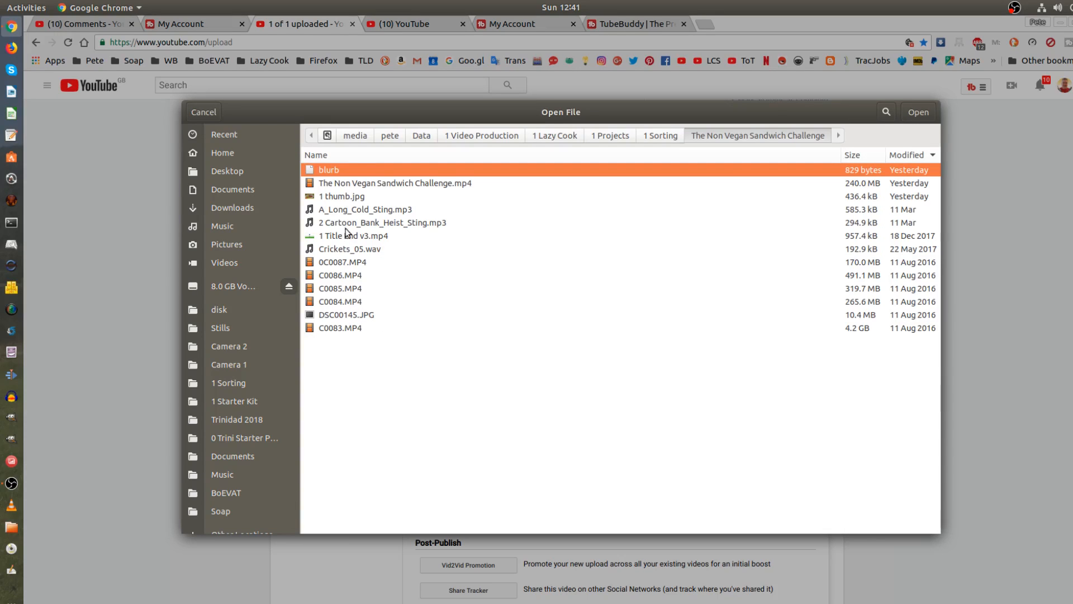
{"action": "left_click", "coordinate": [342, 197]}
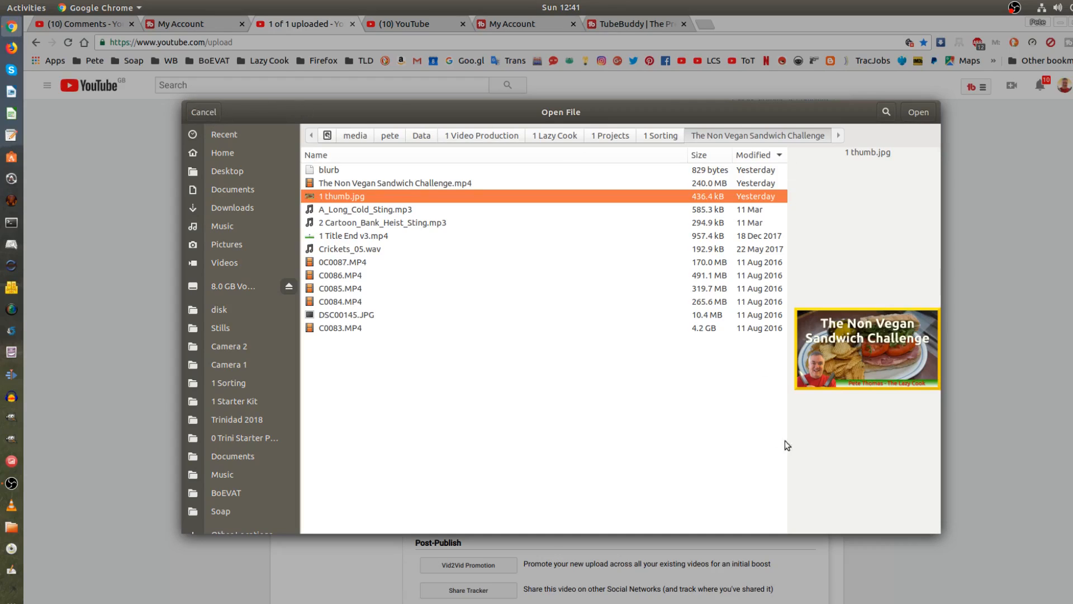
{"action": "left_click", "coordinate": [205, 112]}
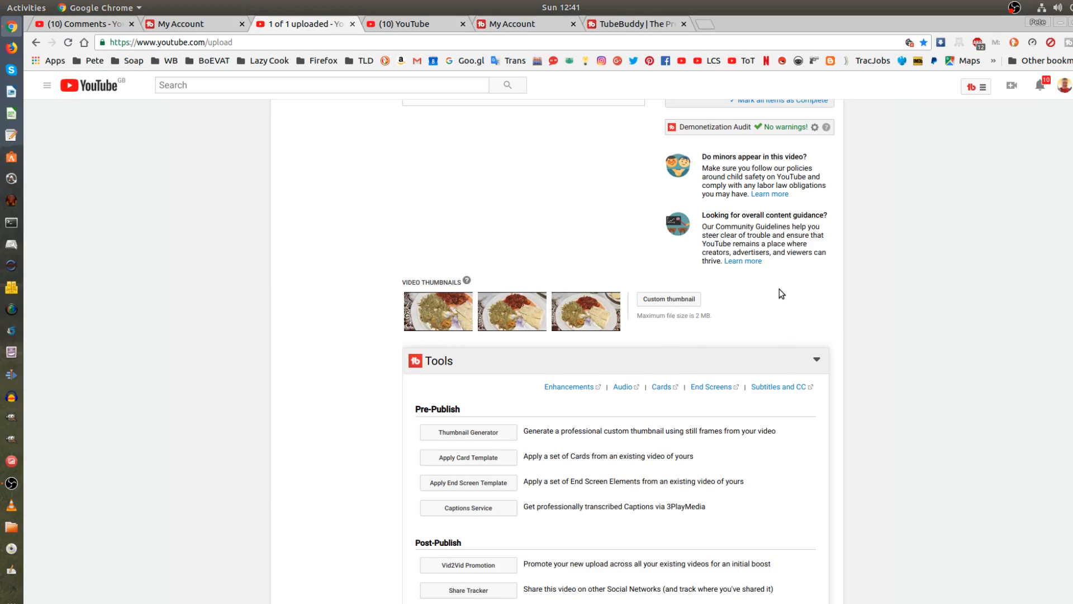
Mark the custom thumbnail and Monetize / Adv. Settings items complete in the upload checklist, reading the remaining thumbnail advice
{"action": "scroll", "coordinate": [776, 321], "scroll_direction": "up", "scroll_amount": 7}
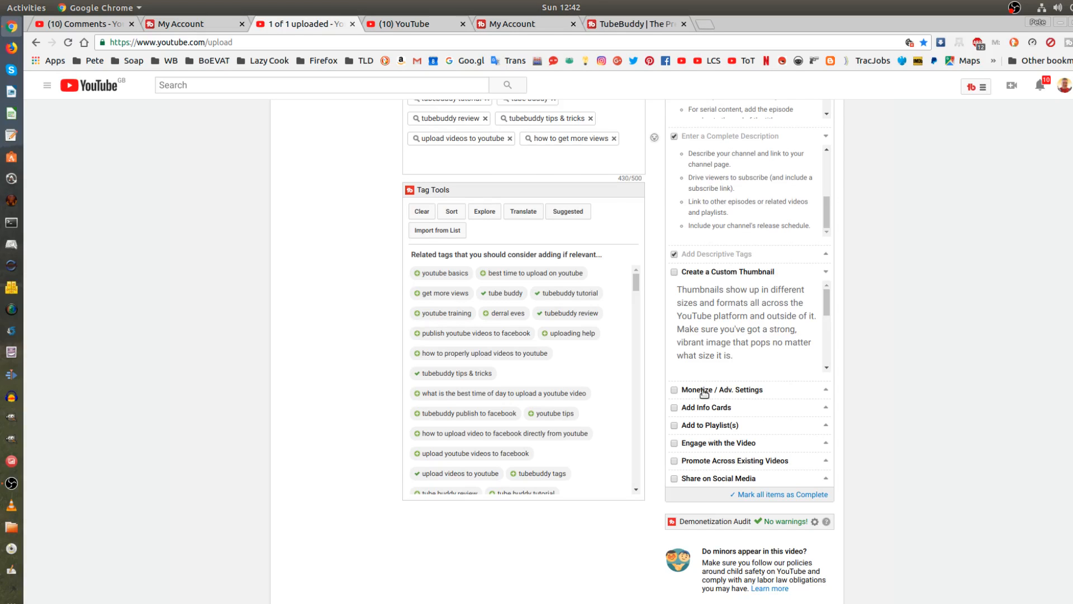
{"action": "scroll", "coordinate": [690, 425], "scroll_direction": "up", "scroll_amount": 3}
{"action": "left_click", "coordinate": [674, 454]}
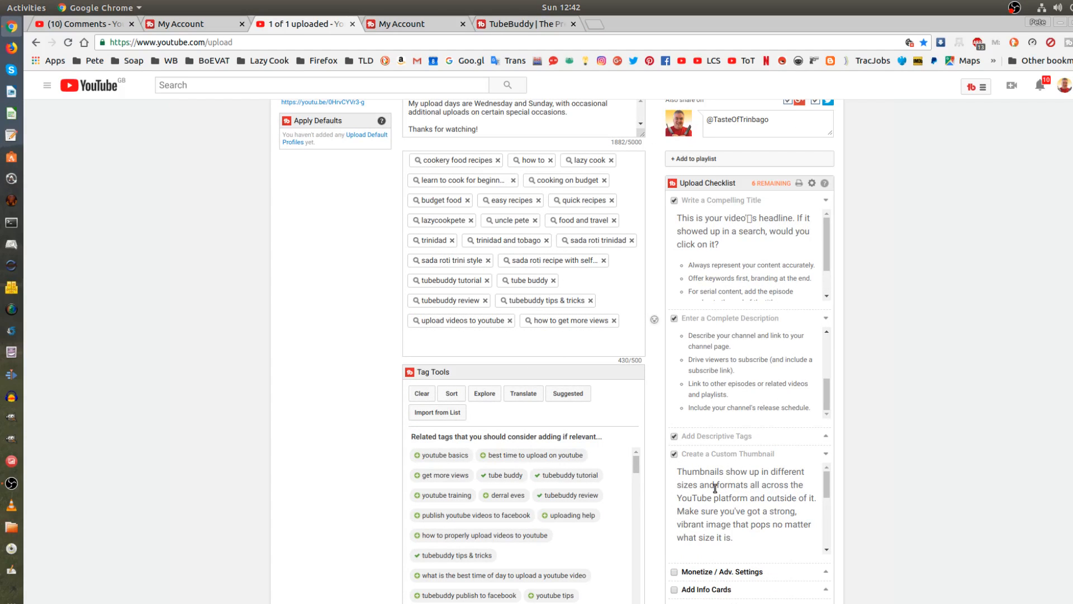
{"action": "scroll", "coordinate": [717, 494], "scroll_direction": "down", "scroll_amount": 3}
{"action": "scroll", "coordinate": [767, 556], "scroll_direction": "down", "scroll_amount": 2}
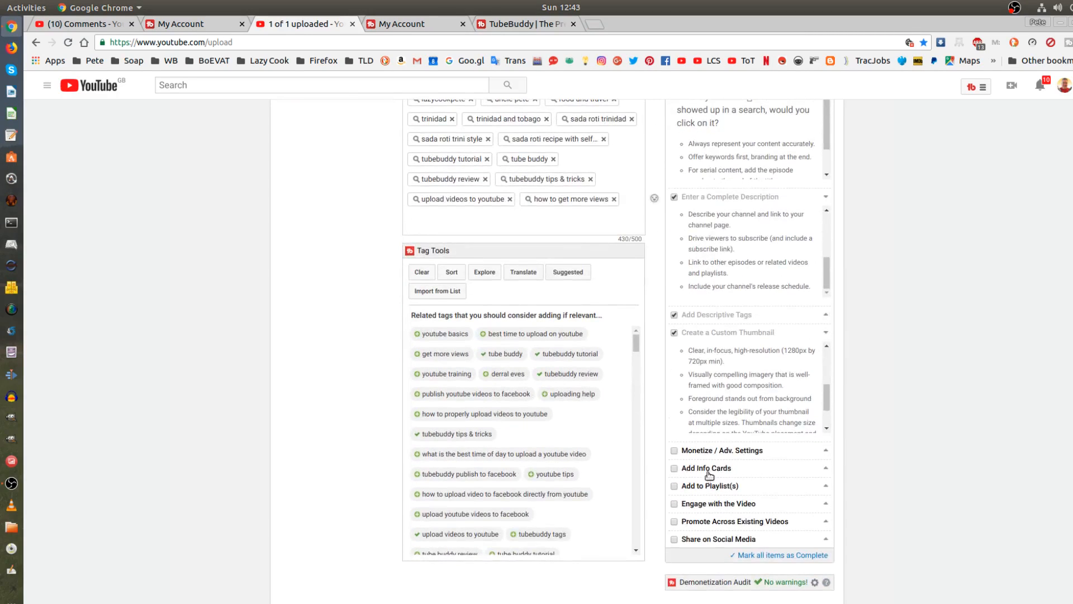
{"action": "left_click", "coordinate": [674, 451]}
Open the uploaded video's watch page from its link and review its title, description, best practices and tags
{"action": "scroll", "coordinate": [524, 391], "scroll_direction": "up", "scroll_amount": 5}
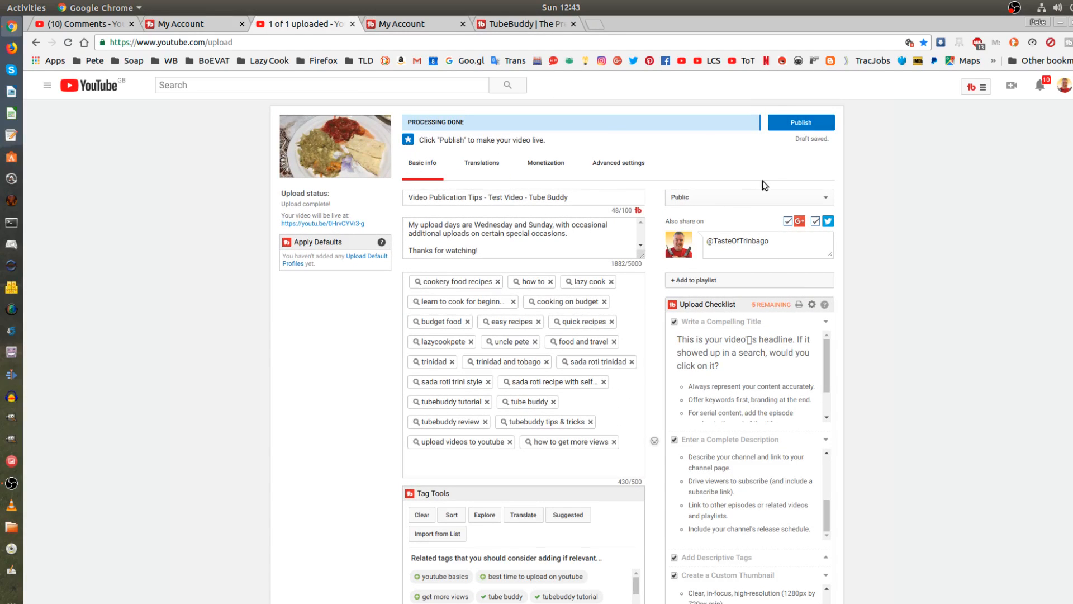
{"action": "left_click", "coordinate": [308, 224]}
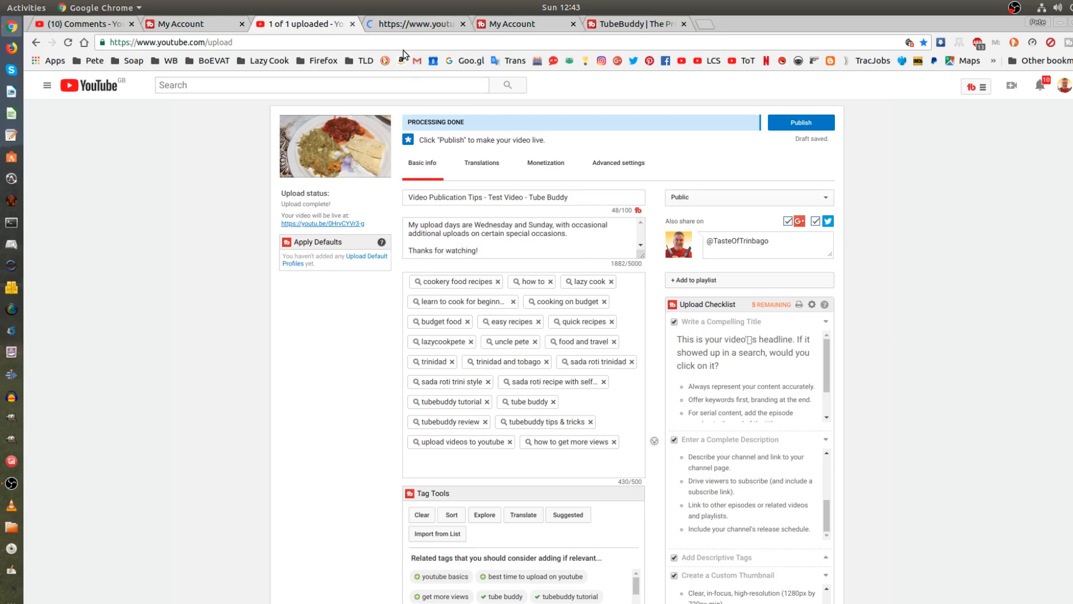
{"action": "left_click", "coordinate": [410, 25]}
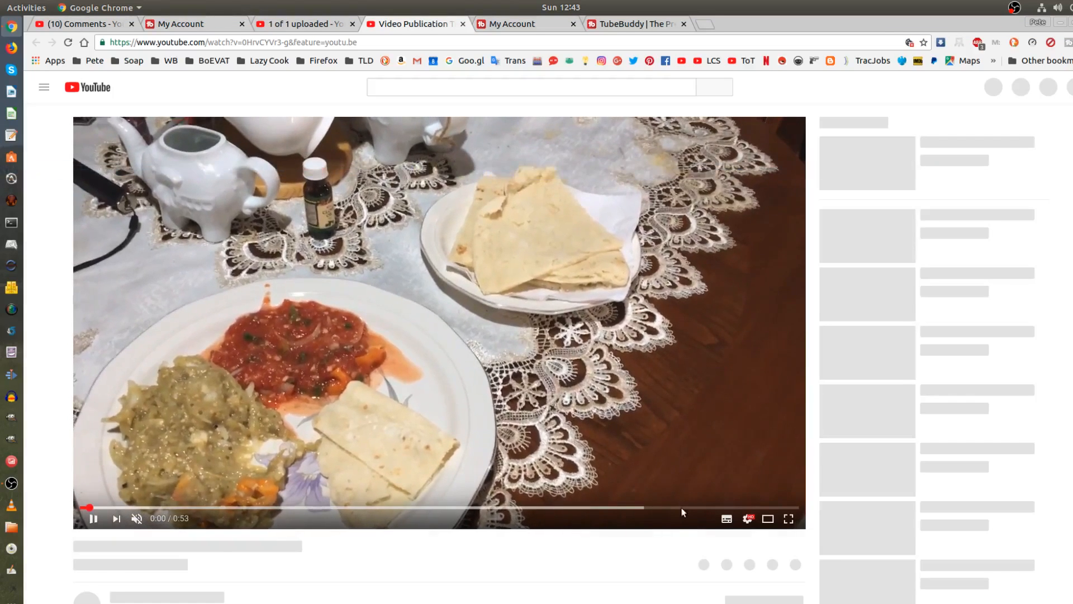
{"action": "scroll", "coordinate": [506, 562], "scroll_direction": "down", "scroll_amount": 3}
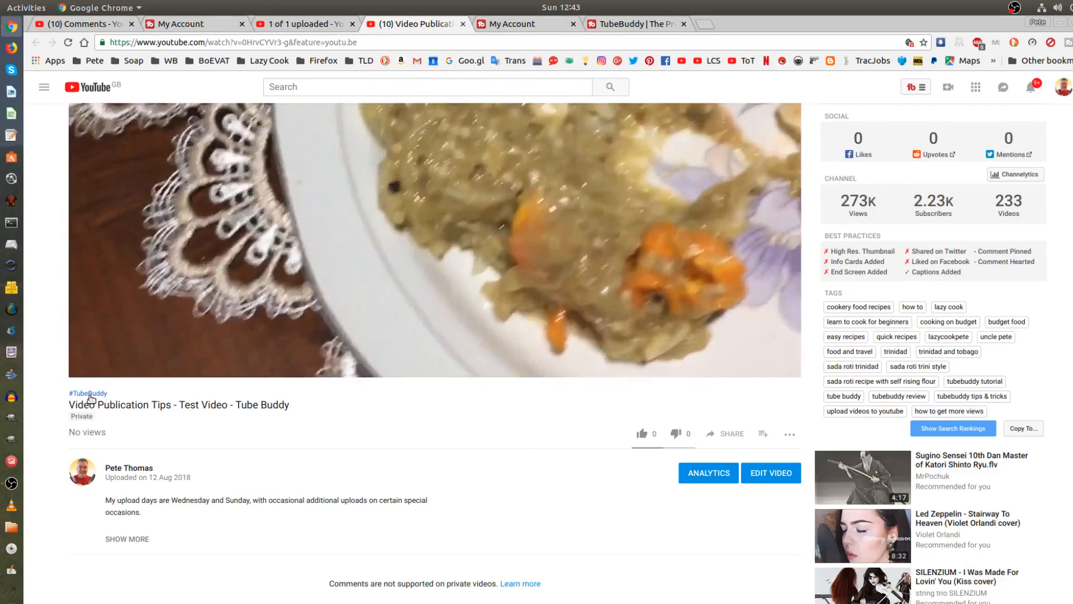
{"action": "scroll", "coordinate": [147, 441], "scroll_direction": "down", "scroll_amount": 3}
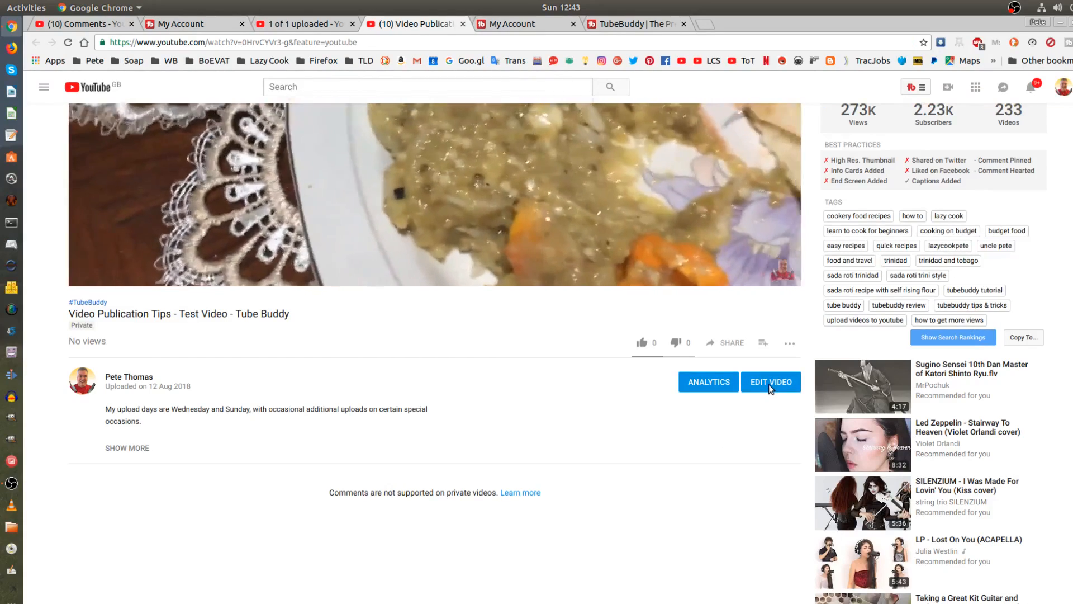
Open the video for editing and check the Add Info Cards item in the upload checklist
{"action": "left_click", "coordinate": [769, 384]}
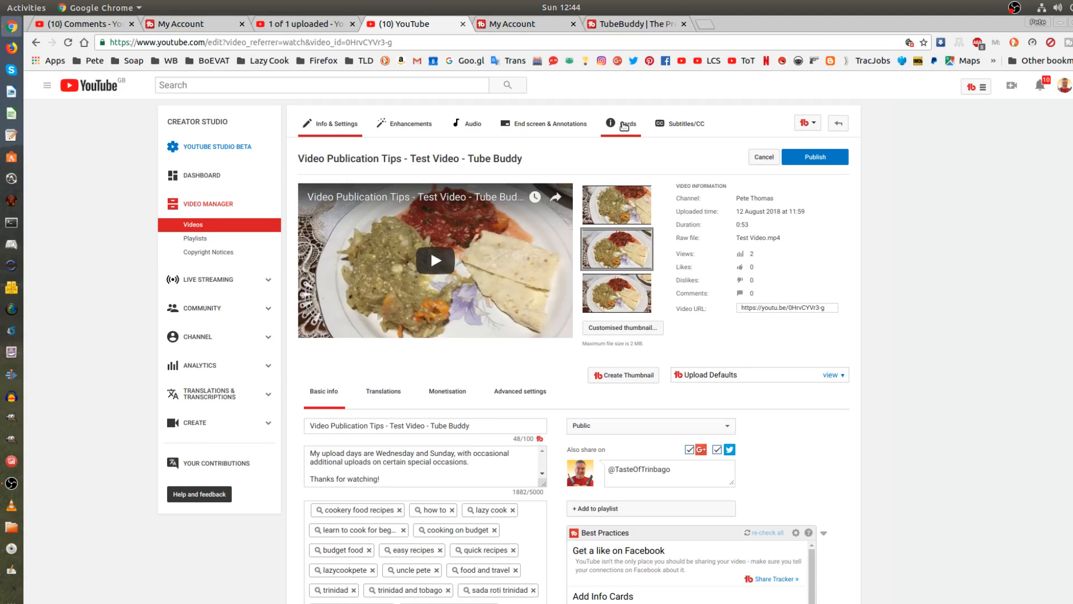
{"action": "left_click", "coordinate": [288, 26]}
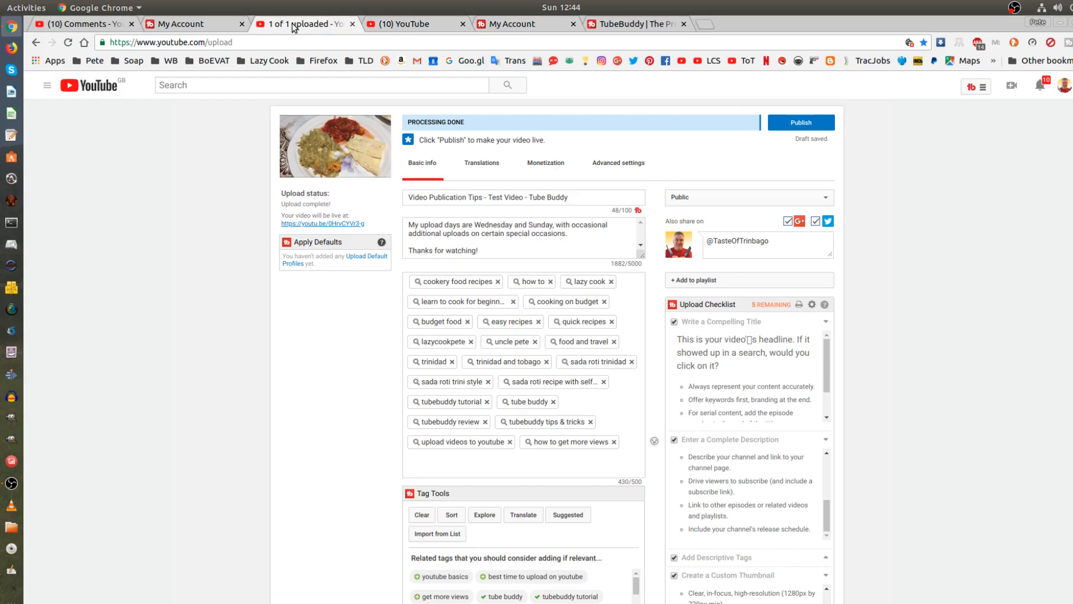
{"action": "scroll", "coordinate": [712, 380], "scroll_direction": "down", "scroll_amount": 6}
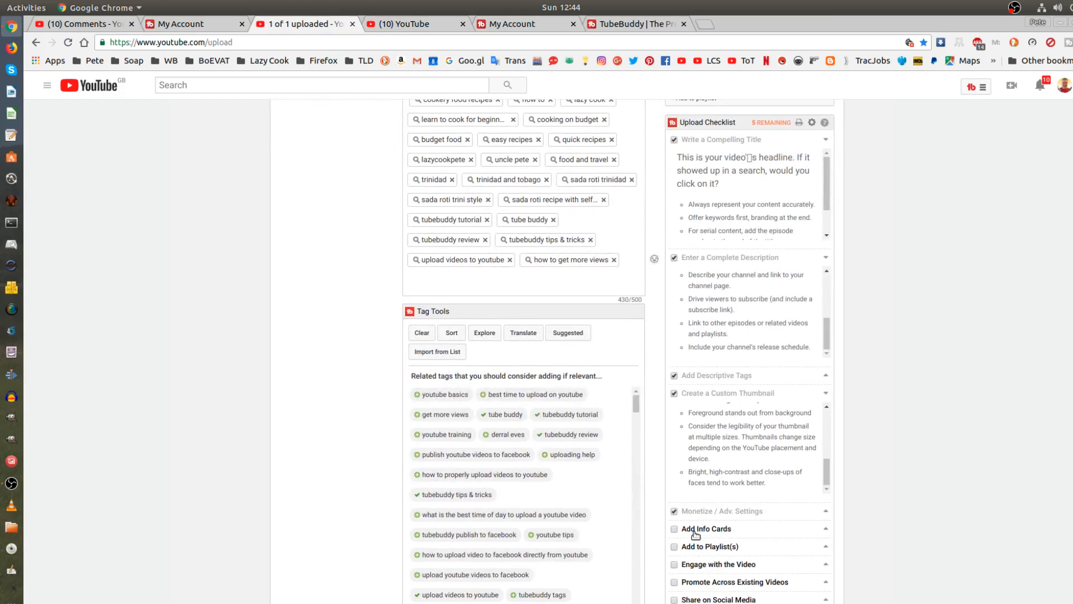
Return to the video's card editor and pause the timeline at about 0:25 for placing a card
{"action": "left_click", "coordinate": [413, 28]}
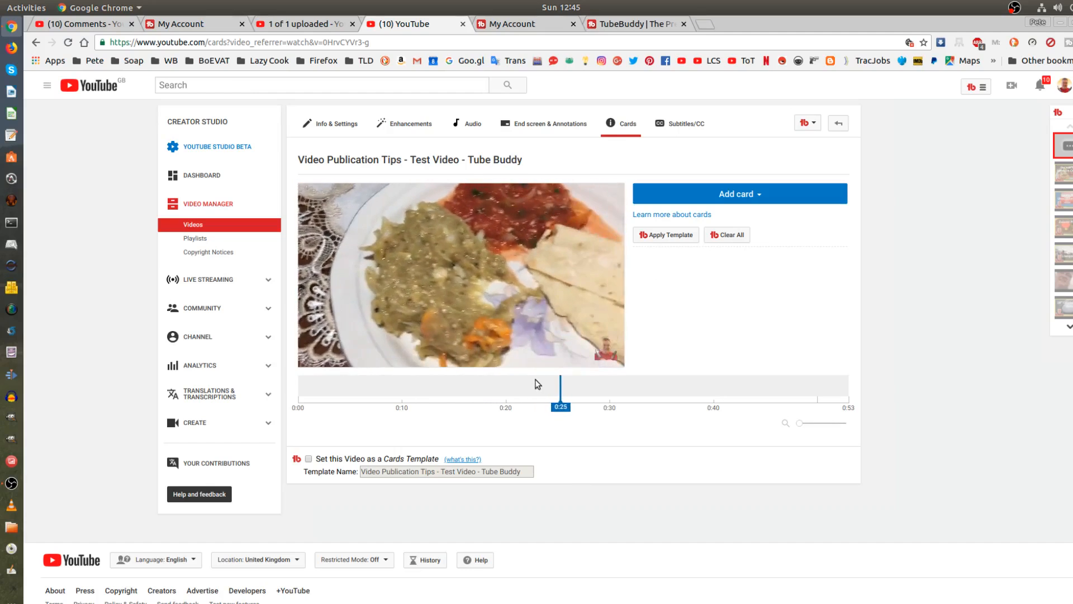
{"action": "mouse_move", "coordinate": [575, 398]}
{"action": "left_mouse_down"}
{"action": "mouse_move", "coordinate": [441, 400]}
{"action": "mouse_move", "coordinate": [521, 395]}
{"action": "left_mouse_up"}
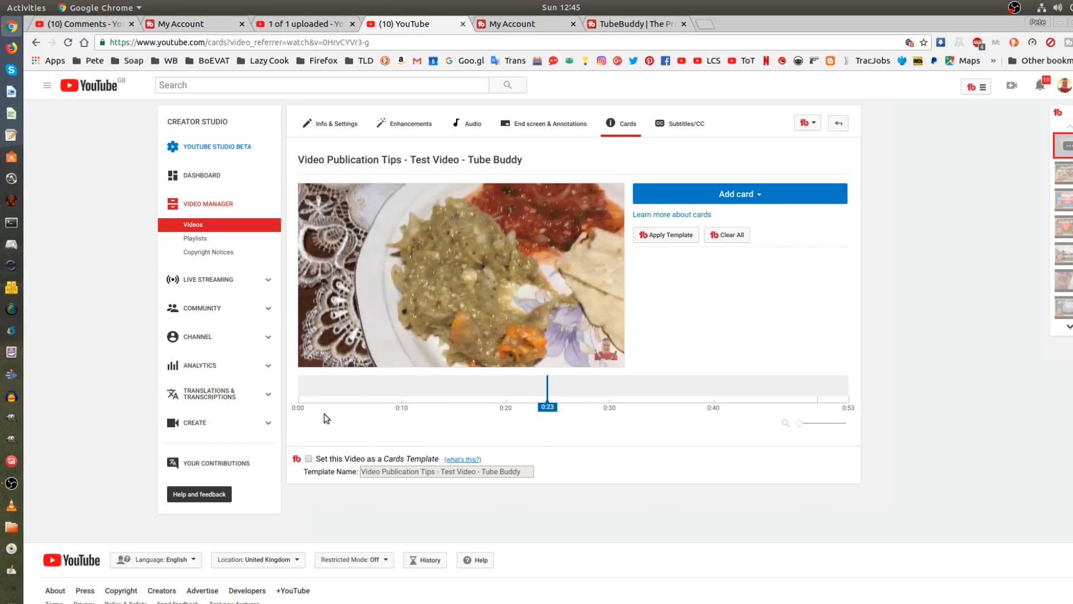
{"action": "left_click", "coordinate": [318, 358]}
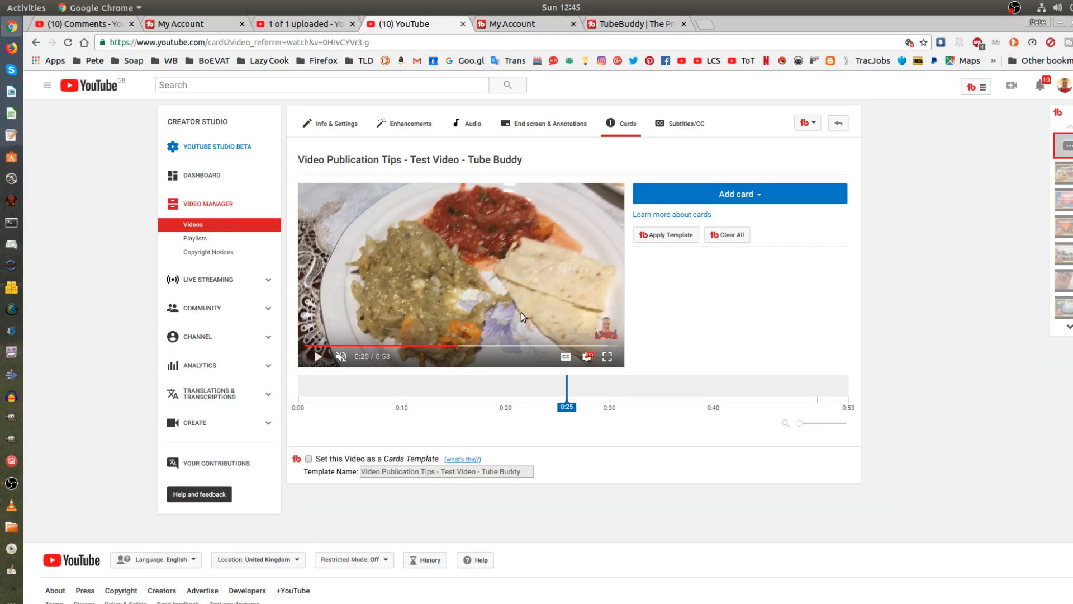
Open YouTube in a new tab and search for the channel "marks remarks"
{"action": "middle_click", "coordinate": [683, 65]}
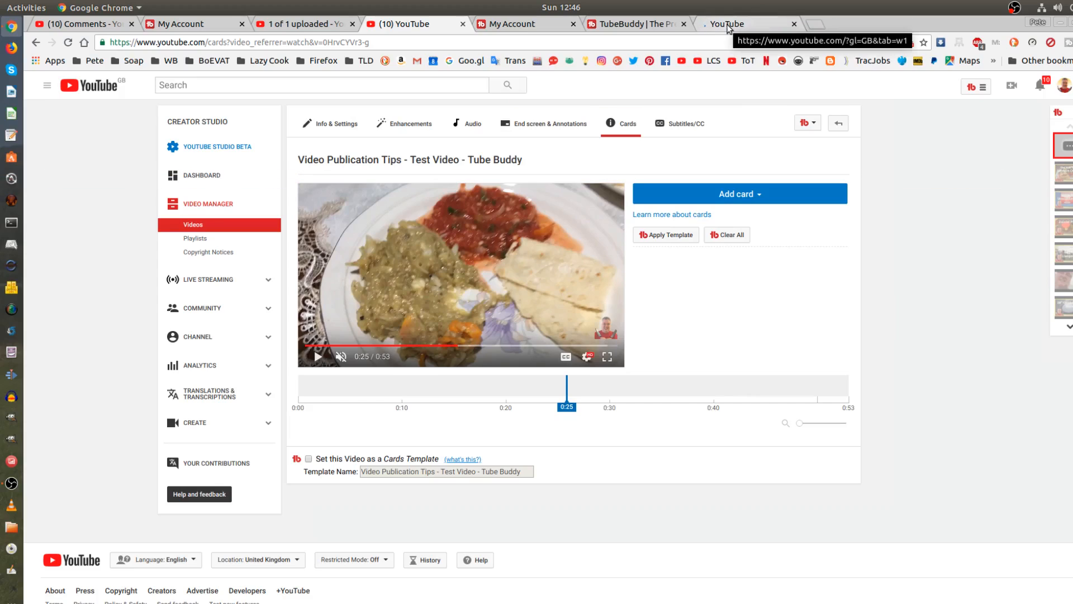
{"action": "left_click", "coordinate": [735, 25]}
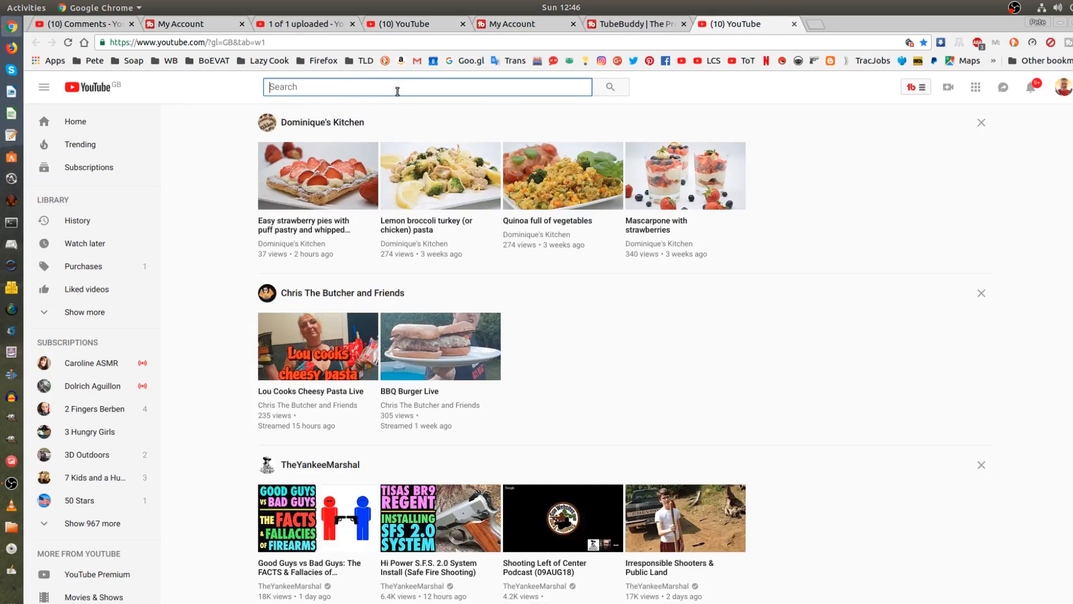
{"action": "type", "text": "marks"}
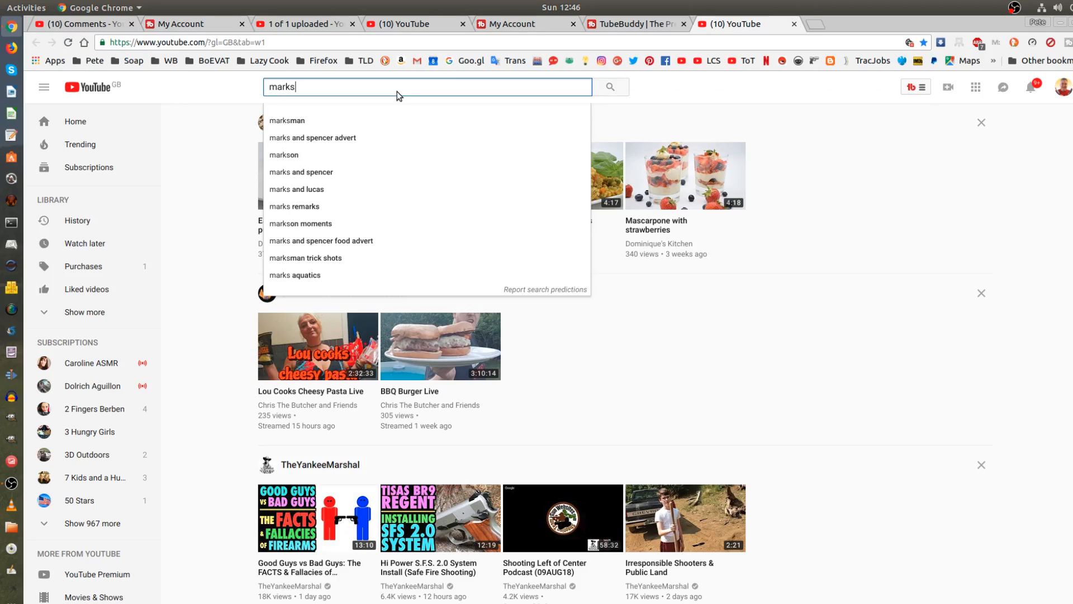
{"action": "type", "text": " remarks"}
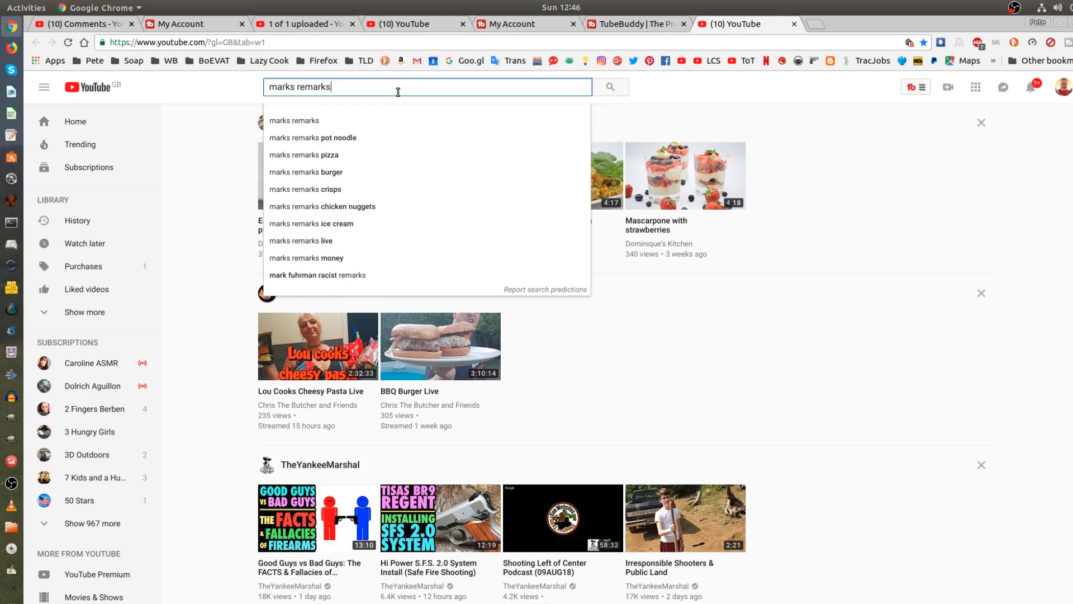
{"action": "left_click", "coordinate": [324, 126]}
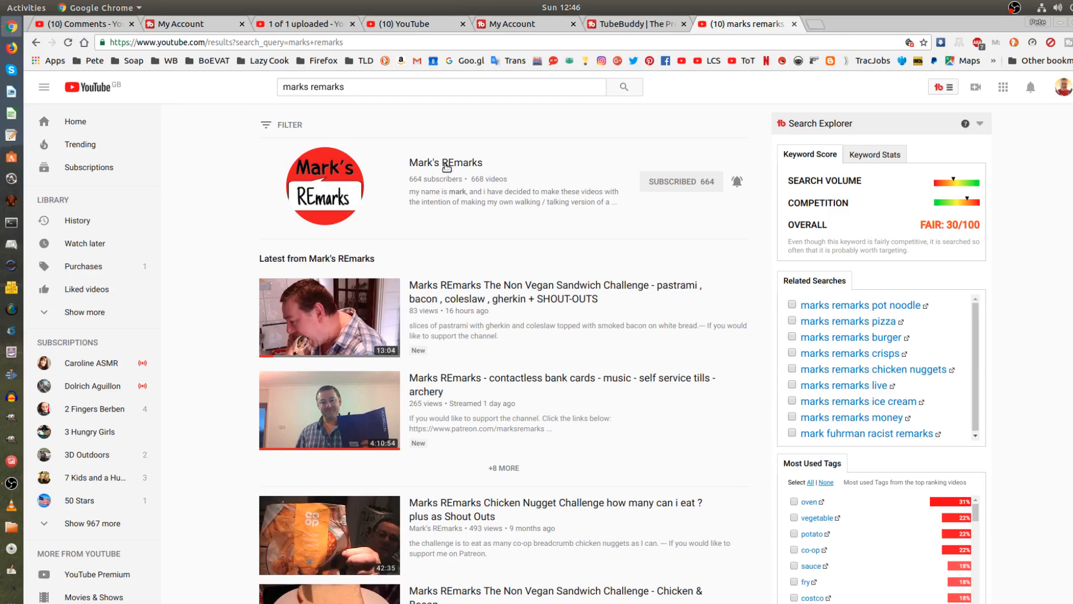
Open the Mark's REmarks channel's newest Non Vegan Sandwich Challenge video and copy its share link
{"action": "left_click", "coordinate": [447, 165]}
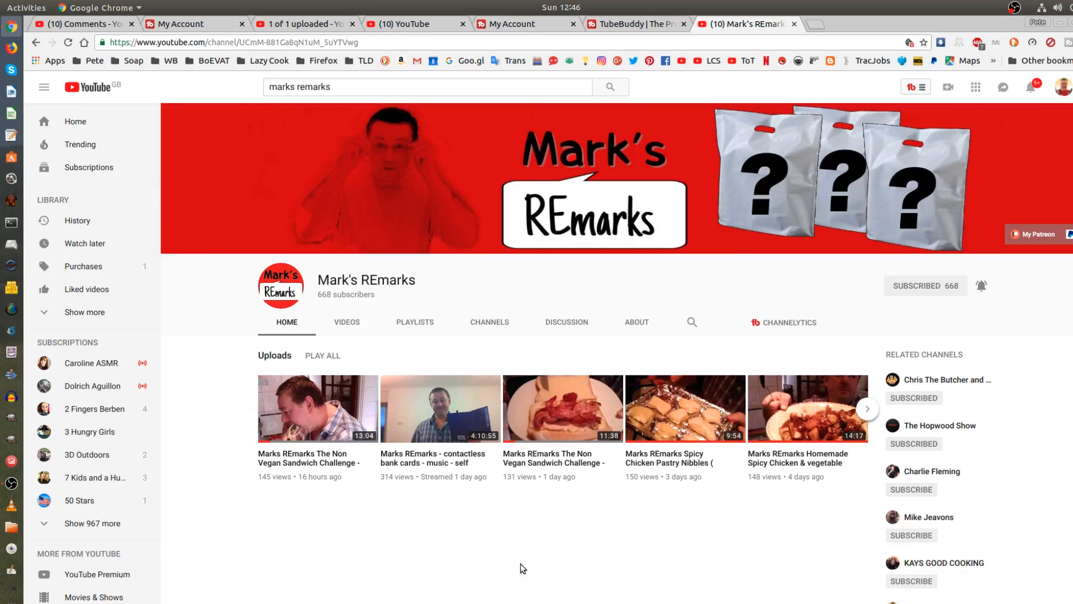
{"action": "left_click", "coordinate": [305, 464]}
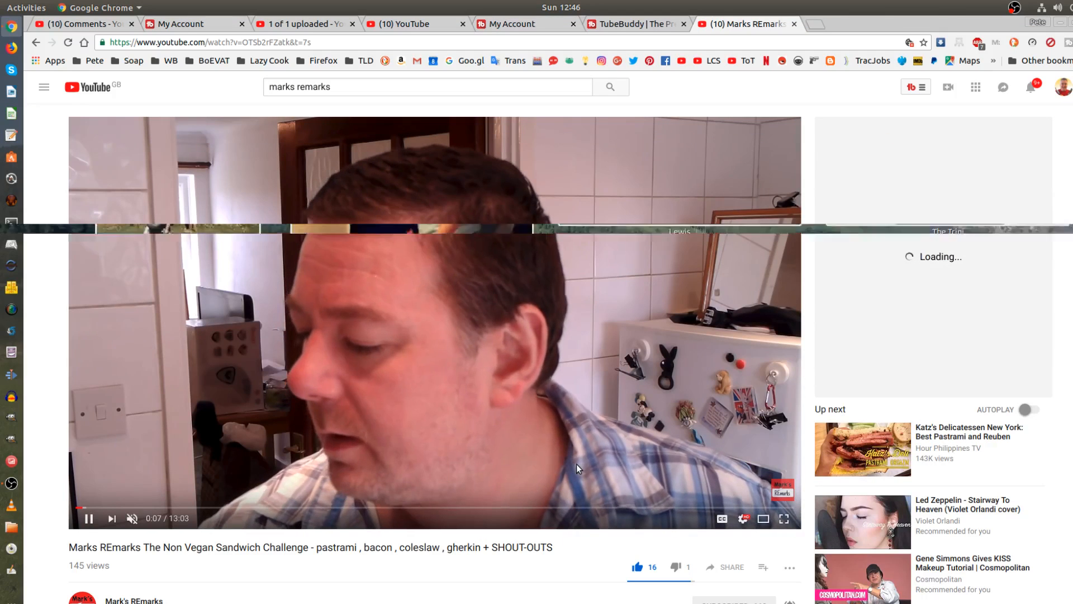
{"action": "scroll", "coordinate": [717, 537], "scroll_direction": "down", "scroll_amount": 4}
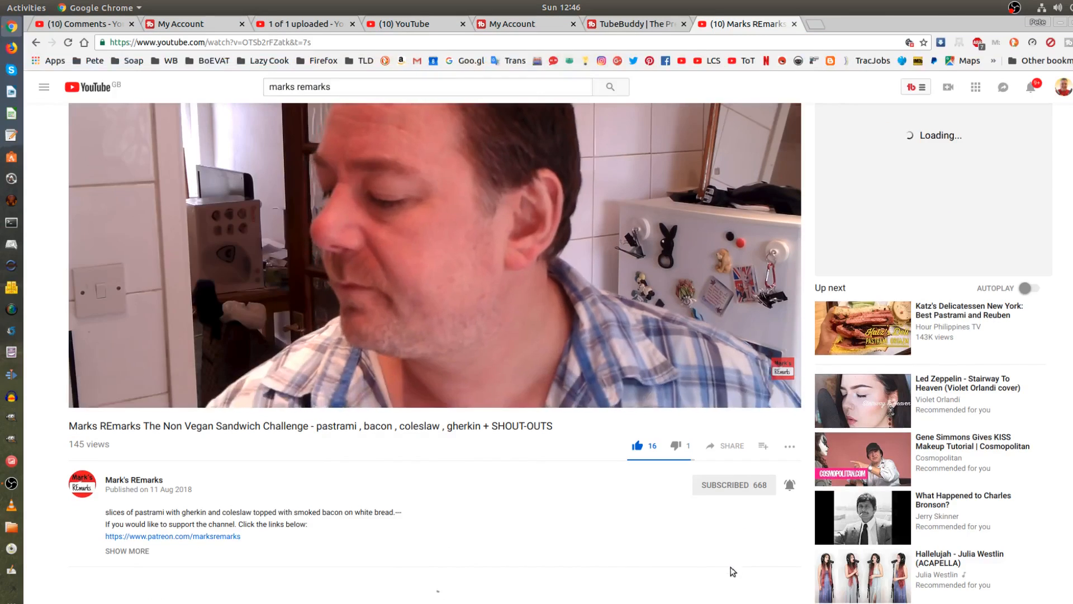
{"action": "left_click", "coordinate": [730, 447]}
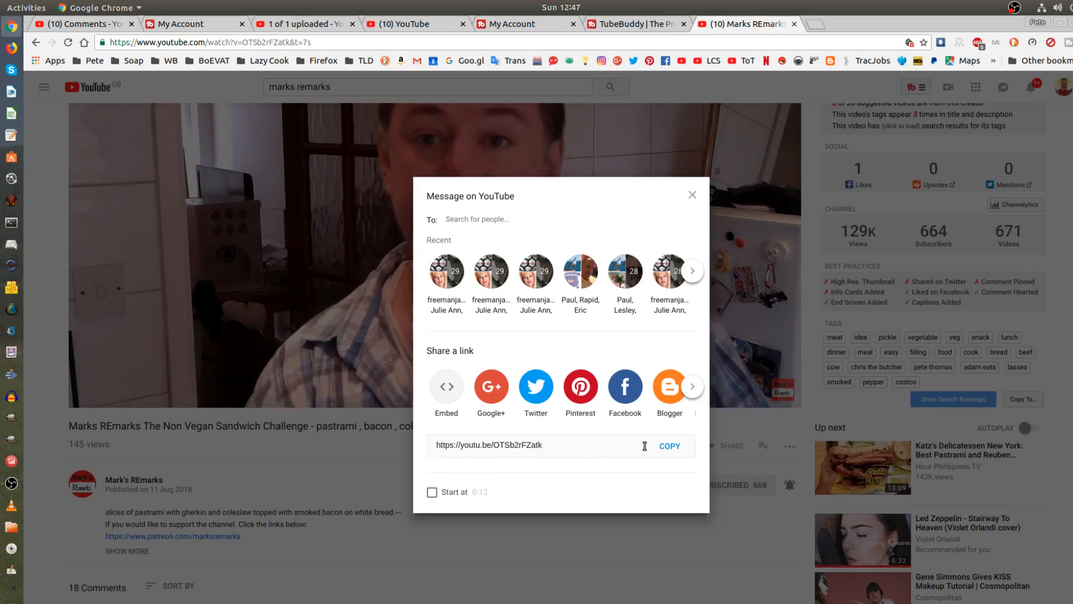
{"action": "left_click", "coordinate": [669, 446]}
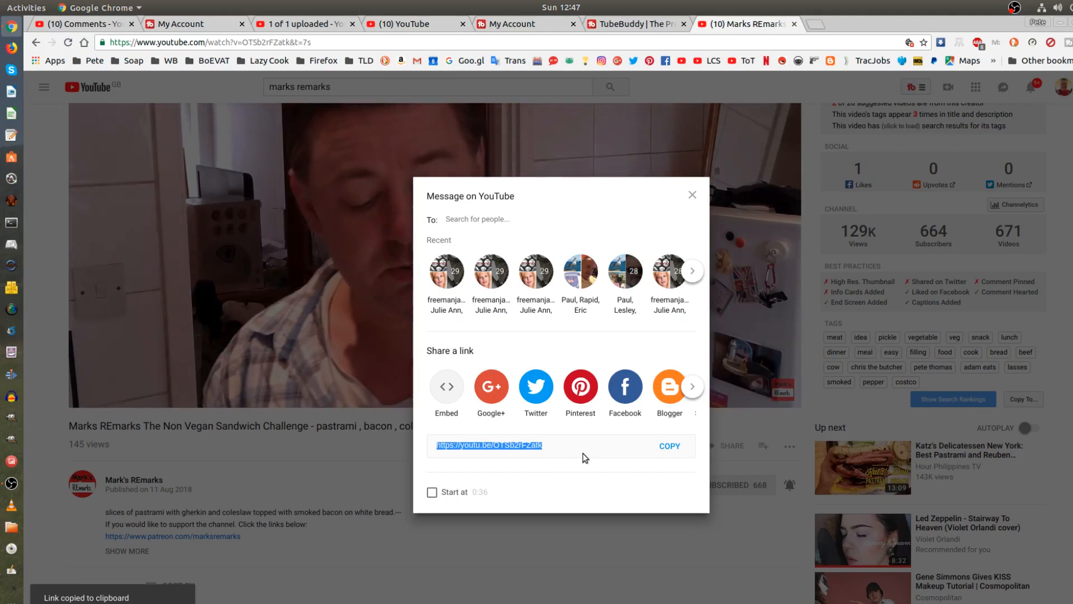
{"action": "left_click", "coordinate": [600, 124]}
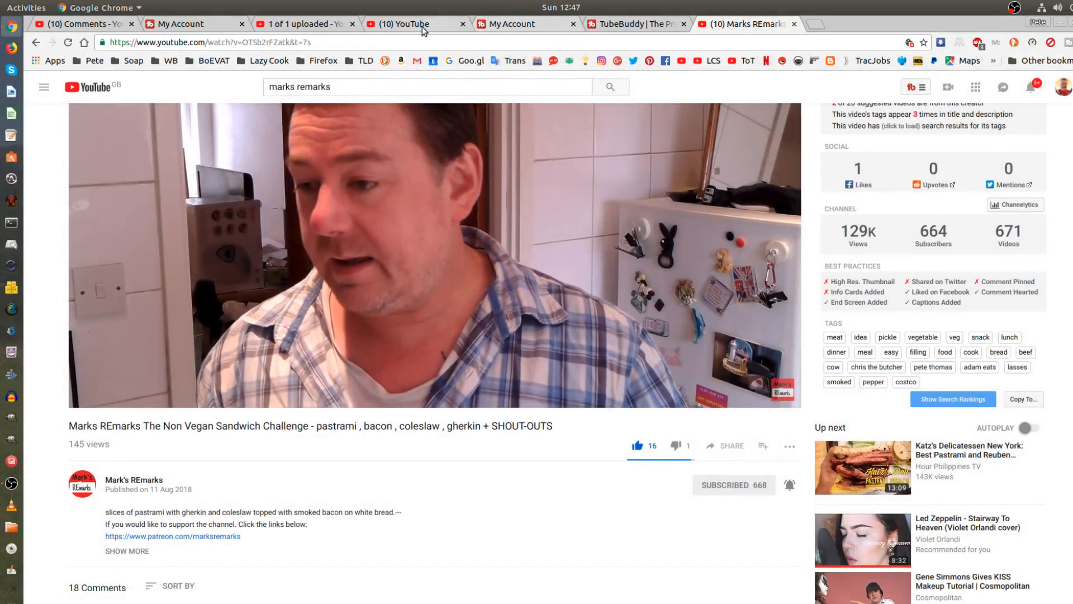
Back in the card editor, add a video card at 0:25 using the copied video link and preview it in the player
{"action": "left_click", "coordinate": [422, 28]}
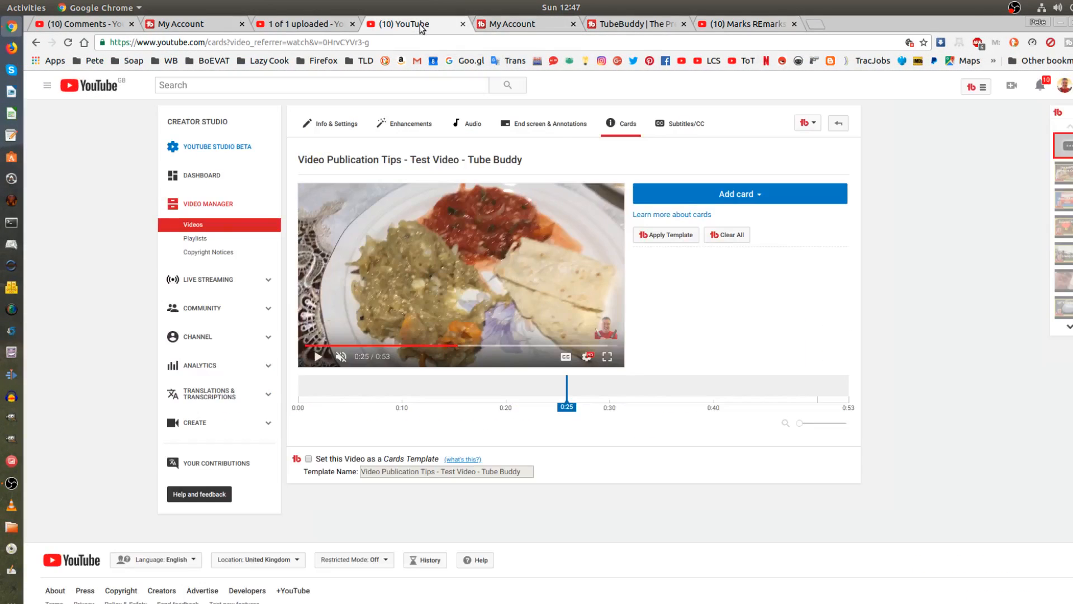
{"action": "left_click", "coordinate": [754, 192]}
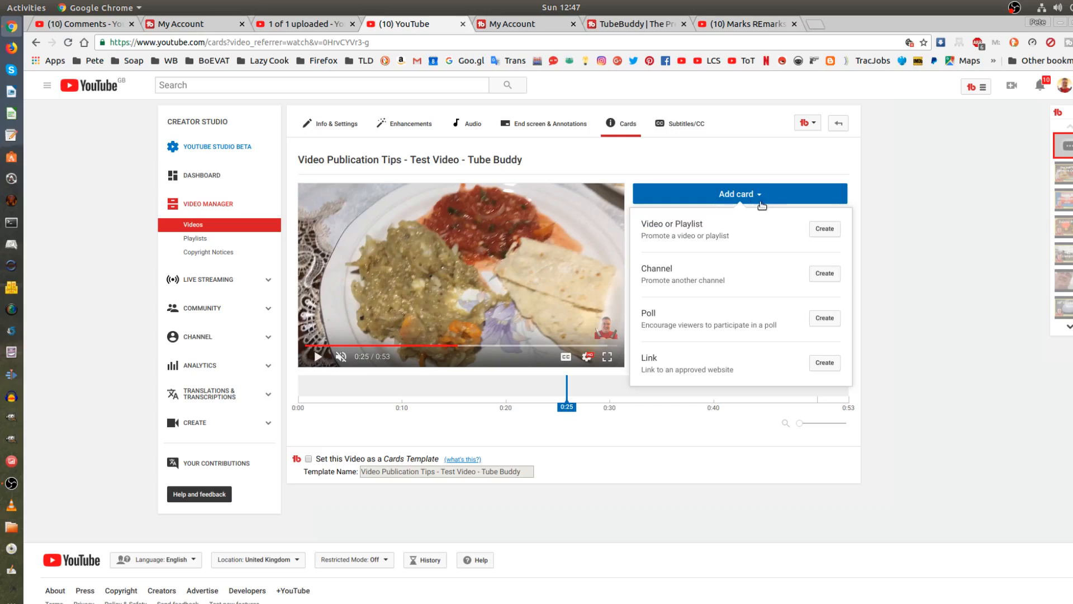
{"action": "left_click", "coordinate": [824, 229]}
{"action": "left_click", "coordinate": [442, 408]}
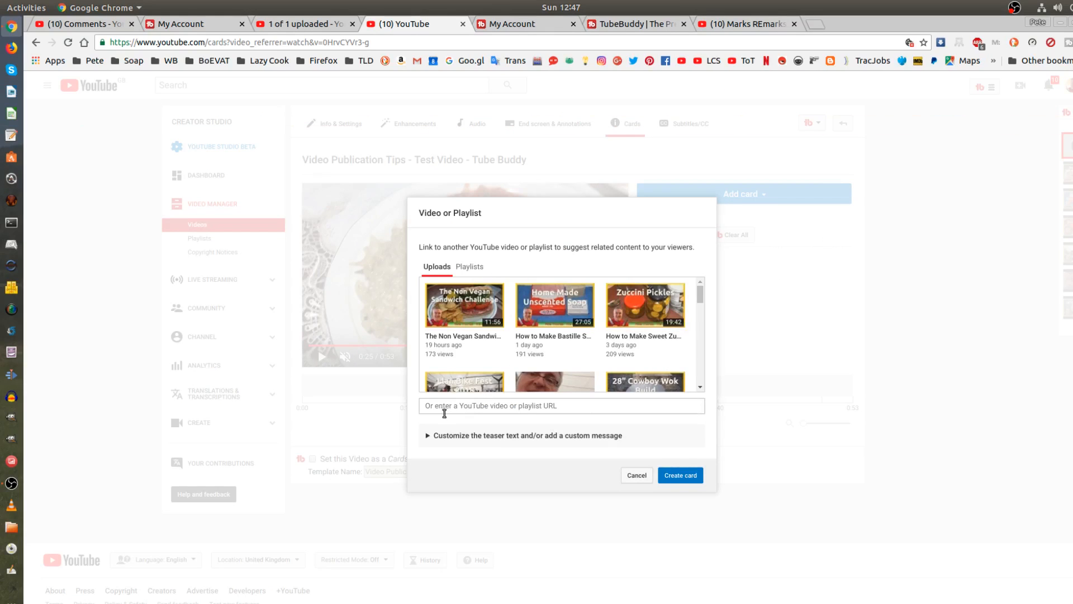
{"action": "right_click", "coordinate": [439, 409]}
{"action": "left_click", "coordinate": [470, 483]}
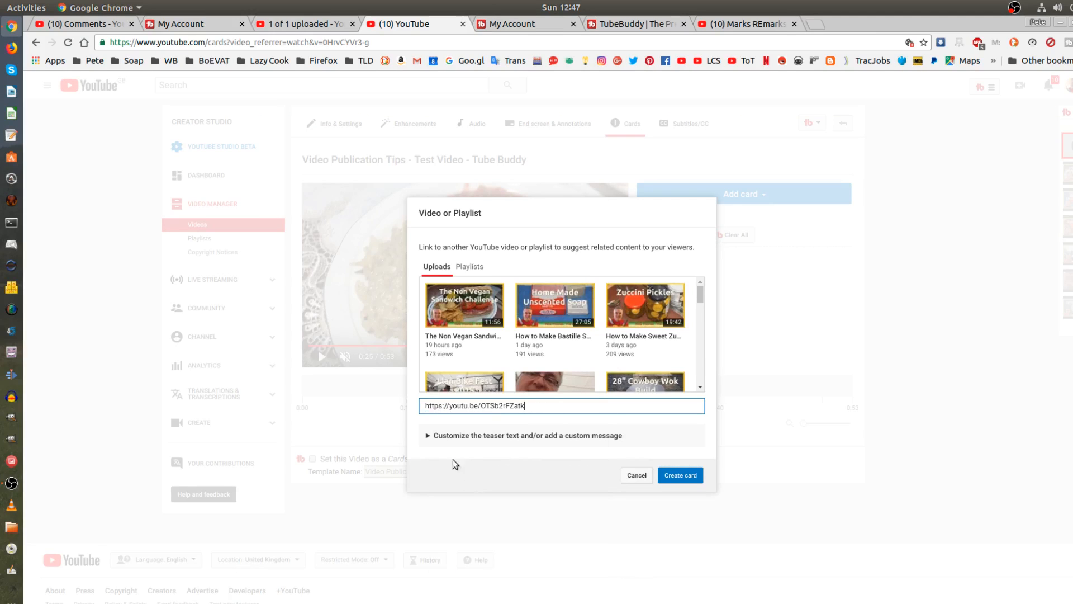
{"action": "left_click", "coordinate": [687, 476]}
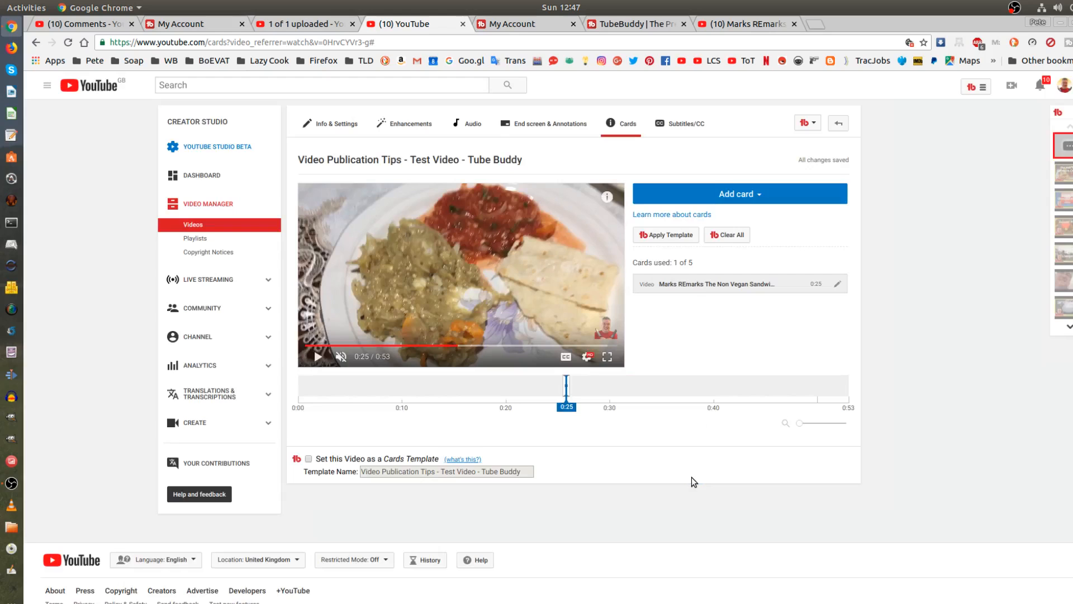
{"action": "left_click", "coordinate": [606, 198]}
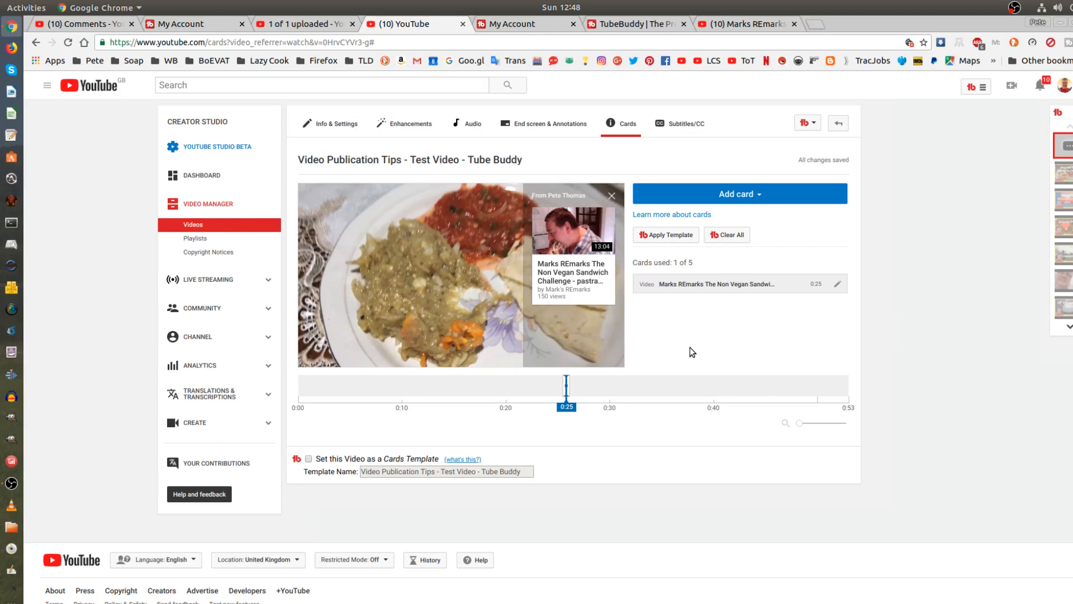
Start a channel card and fill its channel URL with the address copied from the Mark's REmarks channel page
{"action": "left_click", "coordinate": [759, 196]}
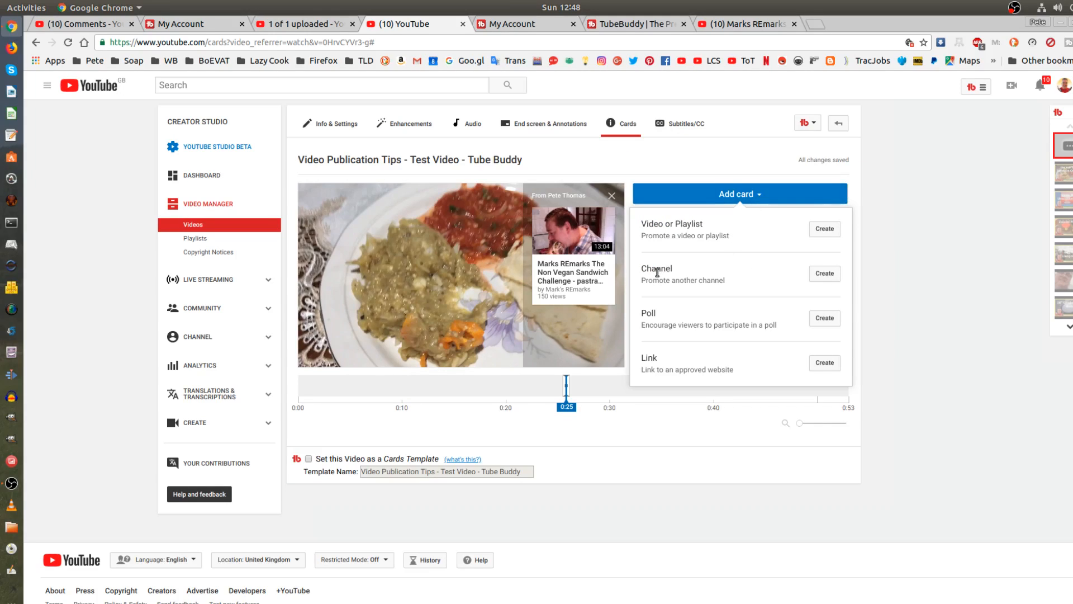
{"action": "left_click", "coordinate": [825, 274]}
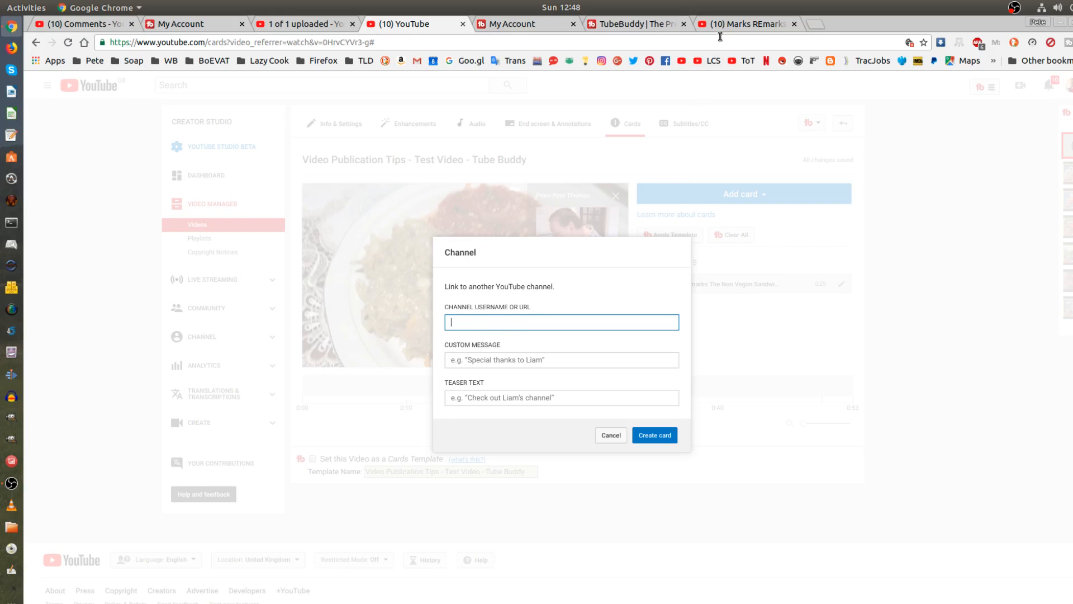
{"action": "left_click", "coordinate": [722, 27]}
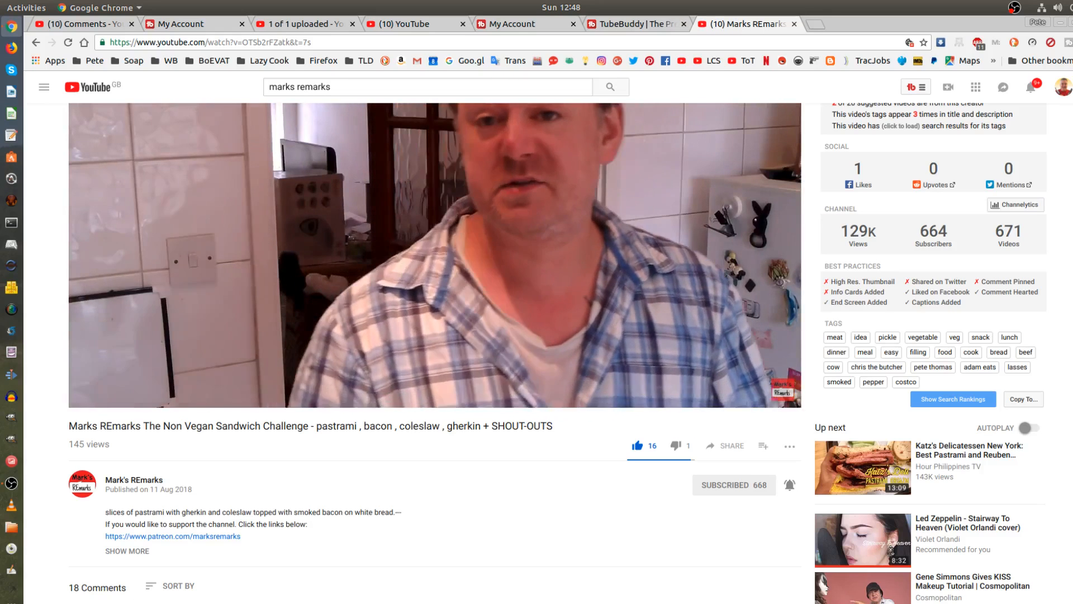
{"action": "left_click", "coordinate": [36, 42]}
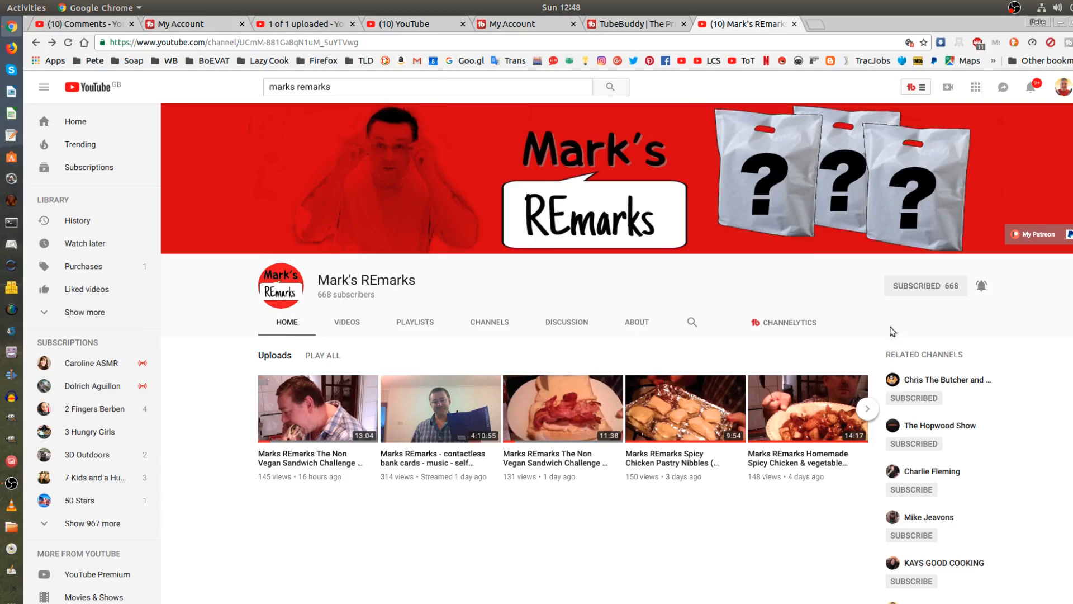
{"action": "left_click", "coordinate": [379, 47]}
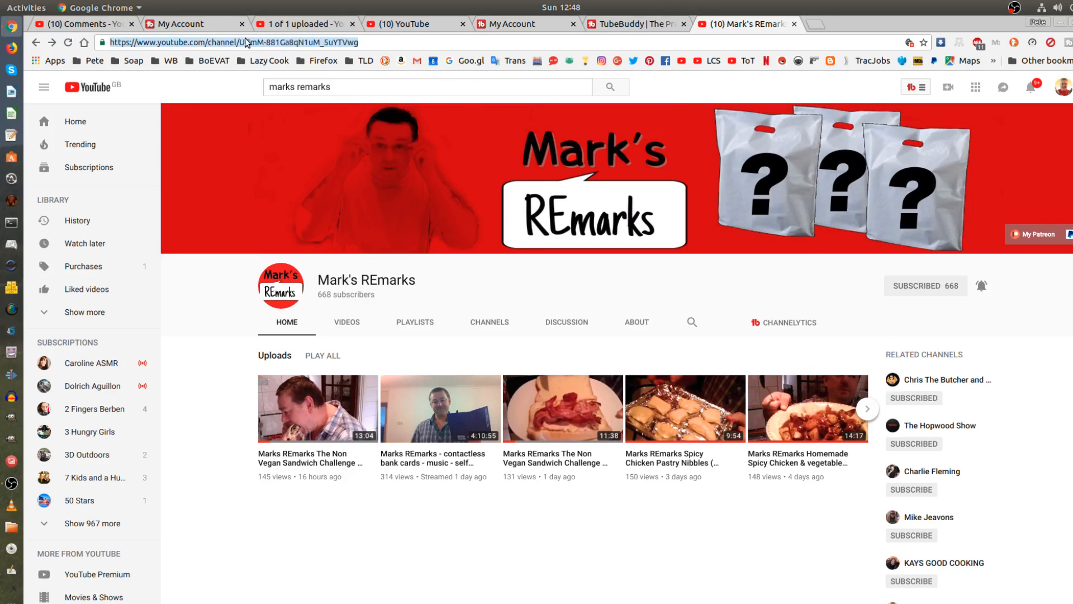
{"action": "right_click", "coordinate": [243, 43]}
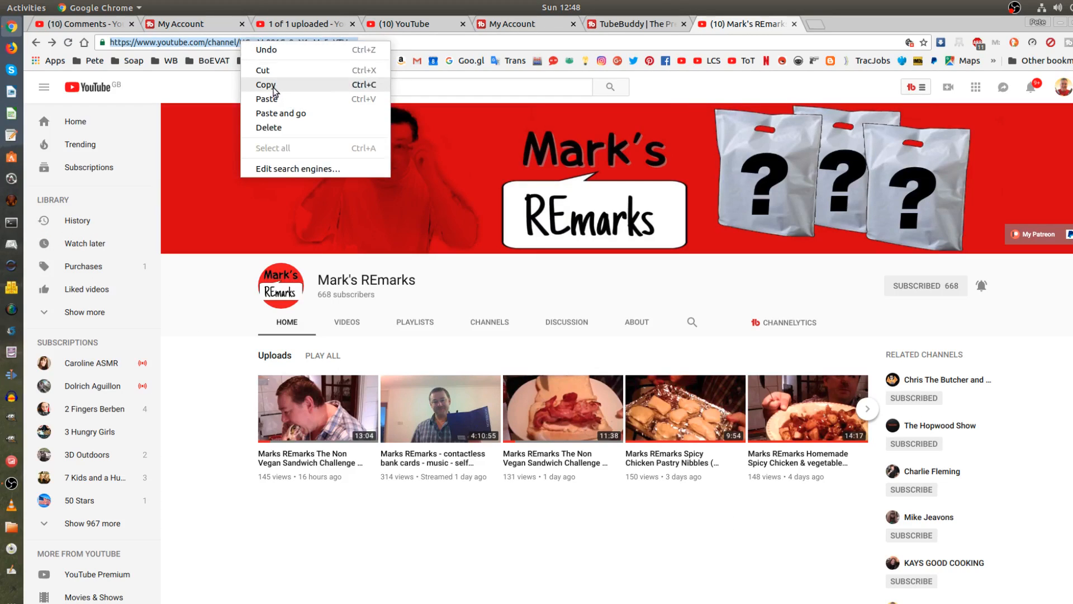
{"action": "left_click", "coordinate": [265, 84]}
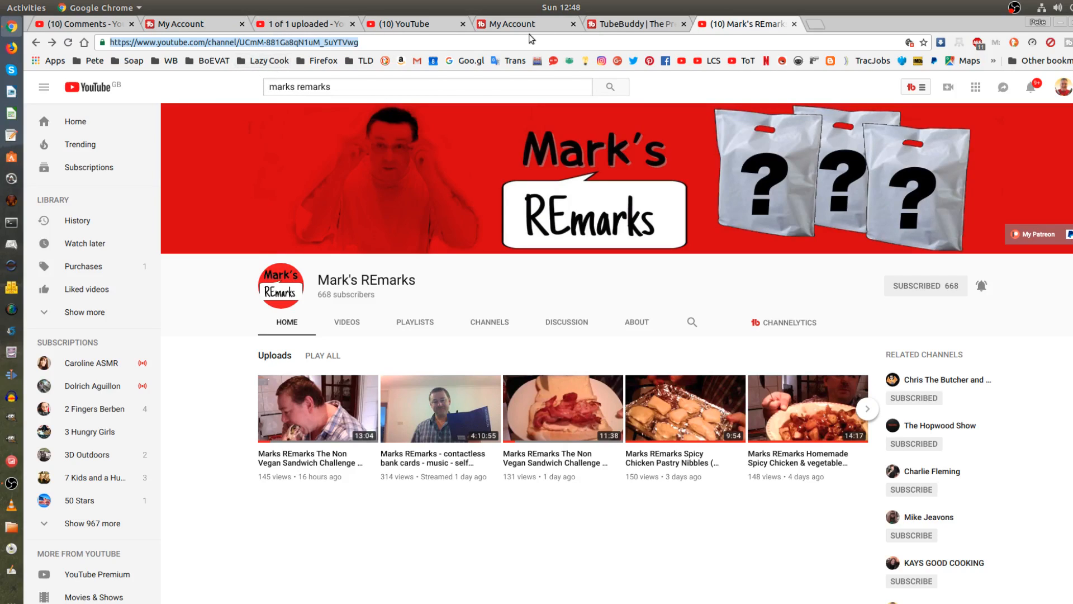
{"action": "left_click", "coordinate": [425, 26]}
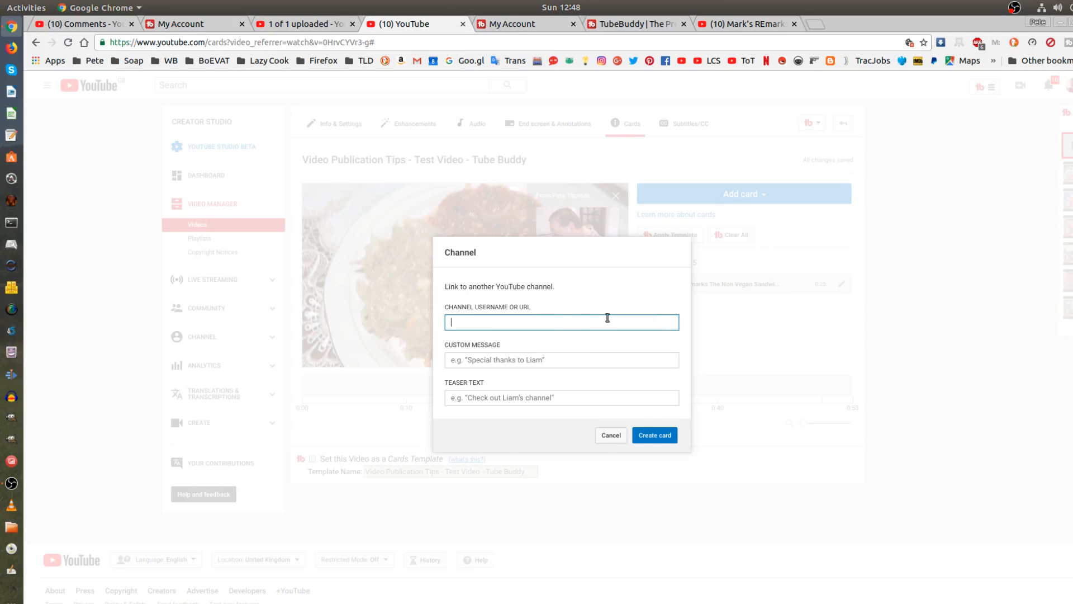
{"action": "right_click", "coordinate": [482, 322]}
{"action": "left_click", "coordinate": [541, 391]}
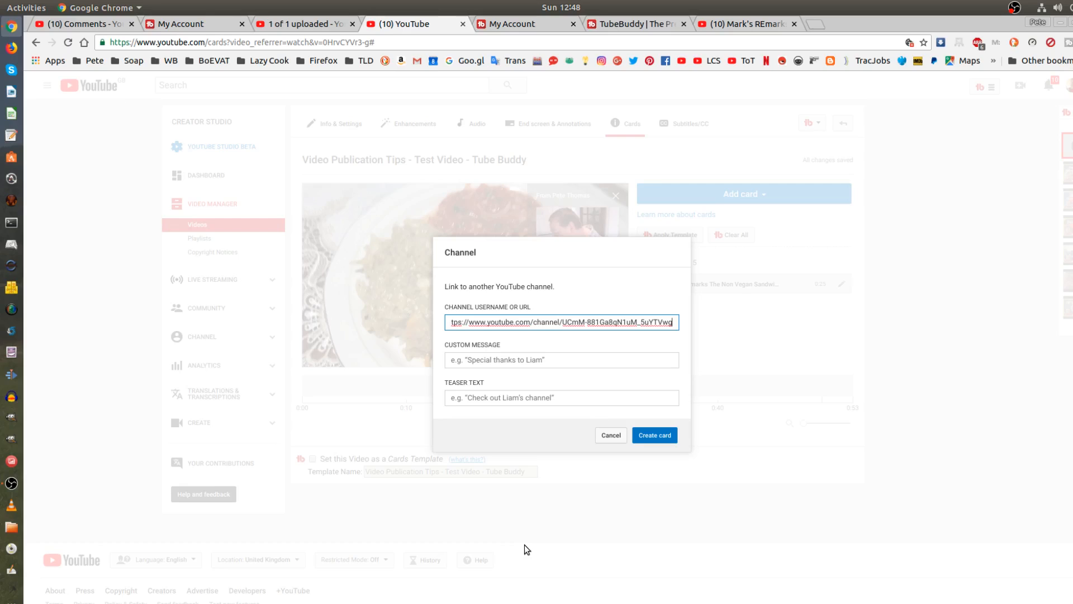
Set the channel card's custom message and teaser text to "Mark's REmarks" and create the card
{"action": "left_click", "coordinate": [465, 361]}
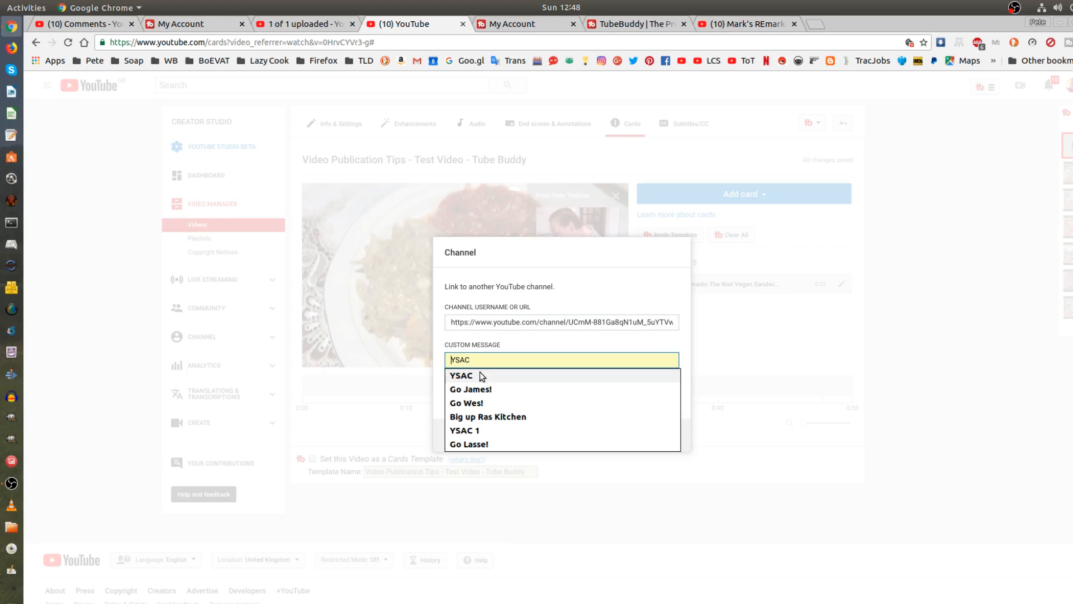
{"action": "type", "text": "Mark's REmarks"}
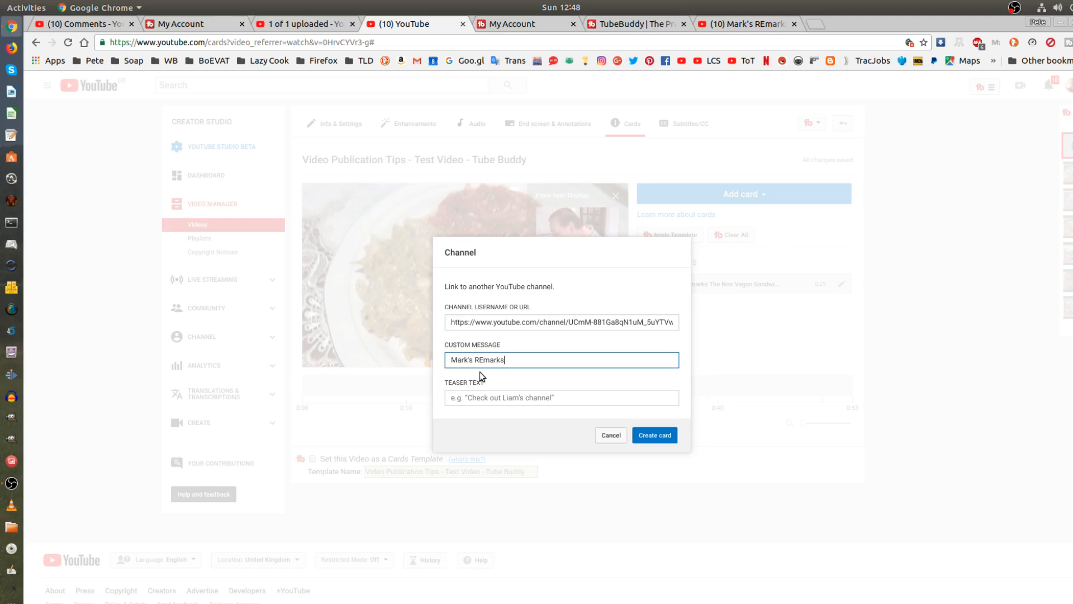
{"action": "left_click_drag", "start_coordinate": [447, 359], "coordinate": [548, 359]}
{"action": "right_click", "coordinate": [489, 358]}
{"action": "left_click", "coordinate": [524, 380]}
{"action": "left_click", "coordinate": [507, 400]}
{"action": "key", "text": "ctrl+v"}
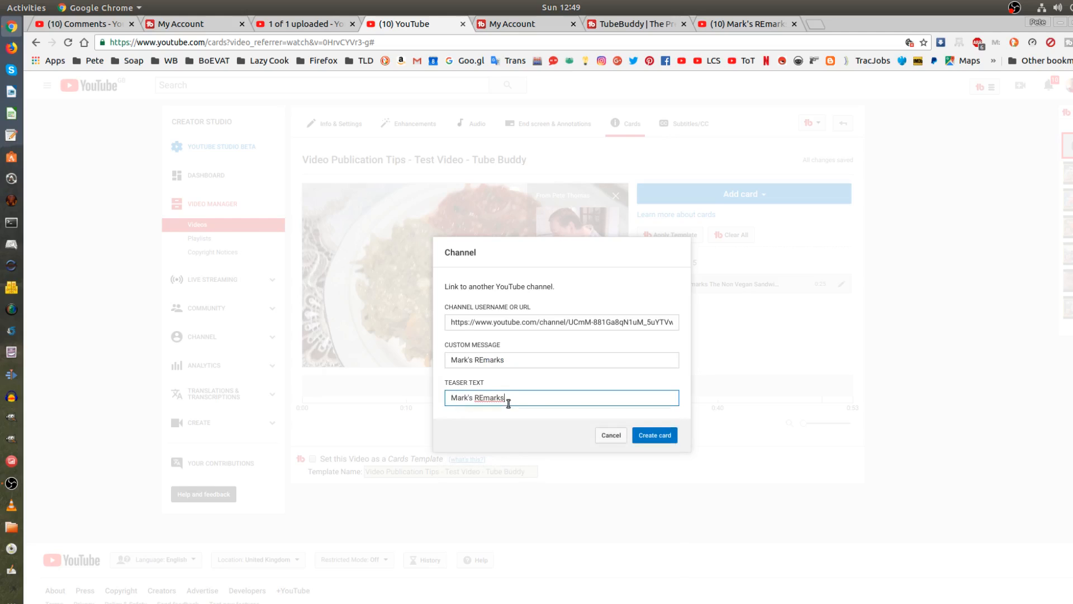
{"action": "left_click", "coordinate": [657, 437]}
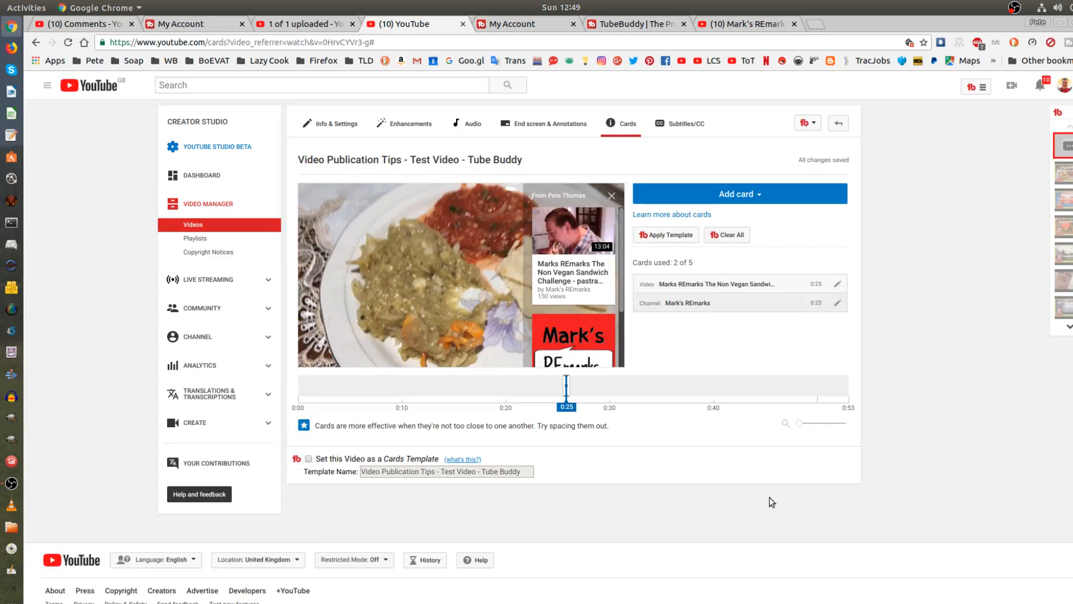
Preview both cards in the player, test the channel card's link, and return to the card editor
{"action": "scroll", "coordinate": [583, 288], "scroll_direction": "down", "scroll_amount": 1}
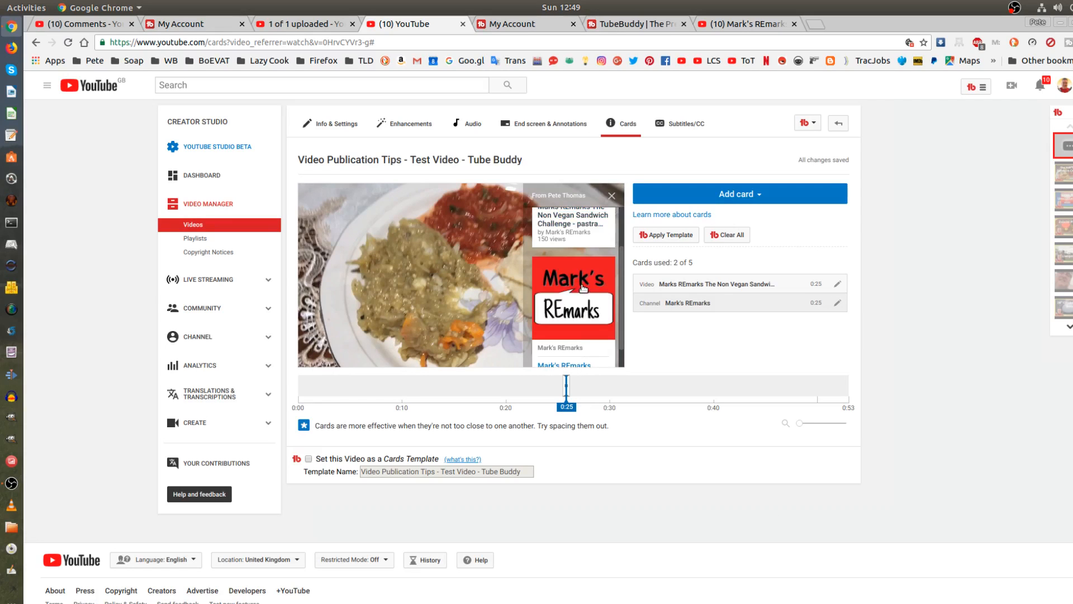
{"action": "left_click", "coordinate": [611, 197]}
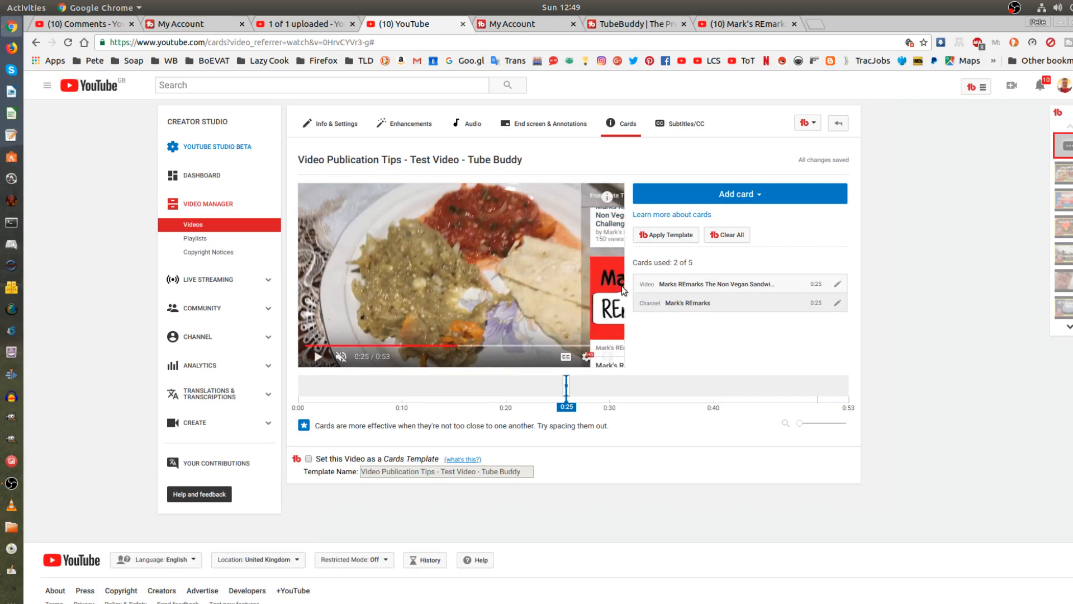
{"action": "left_click", "coordinate": [607, 198]}
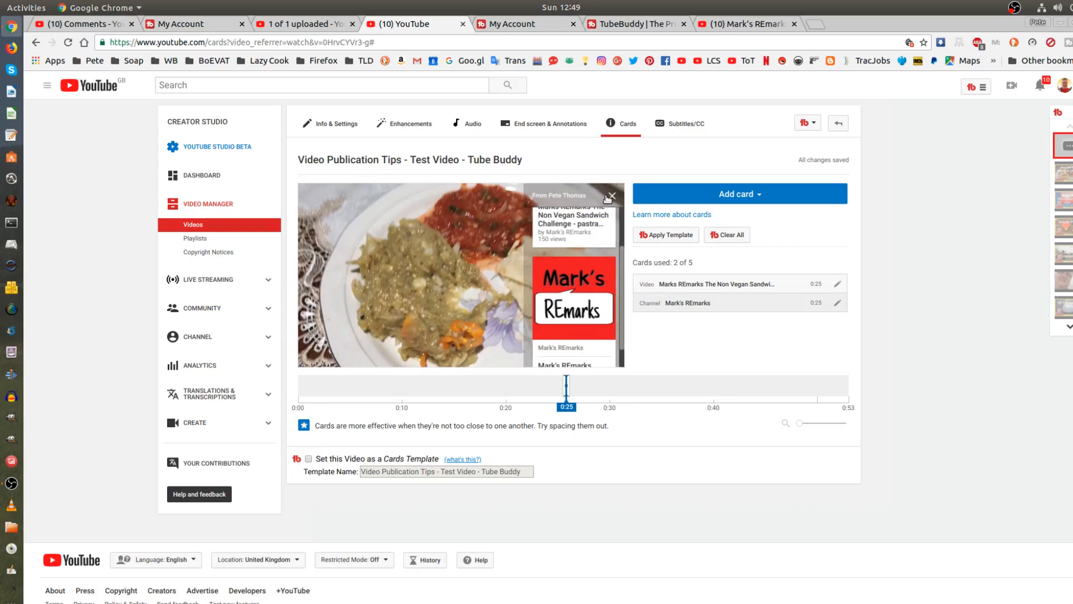
{"action": "left_click", "coordinate": [500, 207]}
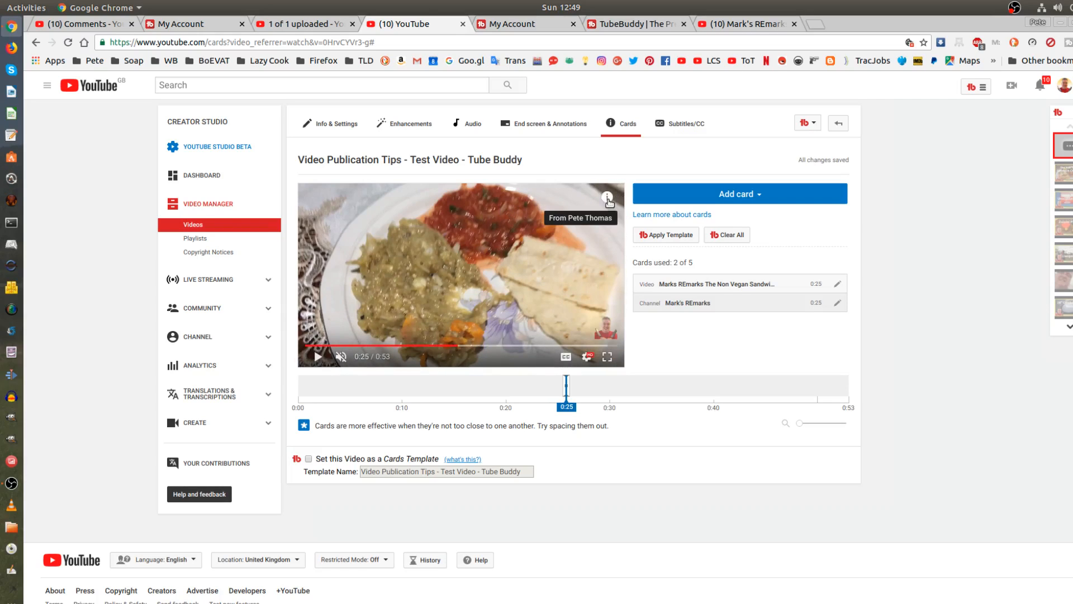
{"action": "left_click", "coordinate": [607, 198]}
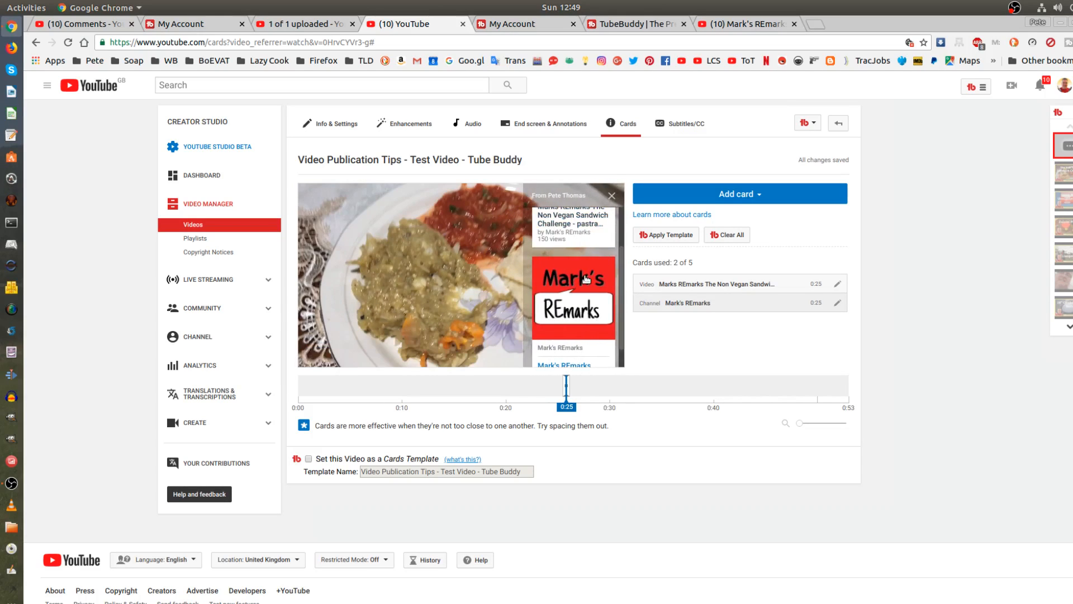
{"action": "scroll", "coordinate": [585, 278], "scroll_direction": "down", "scroll_amount": 1}
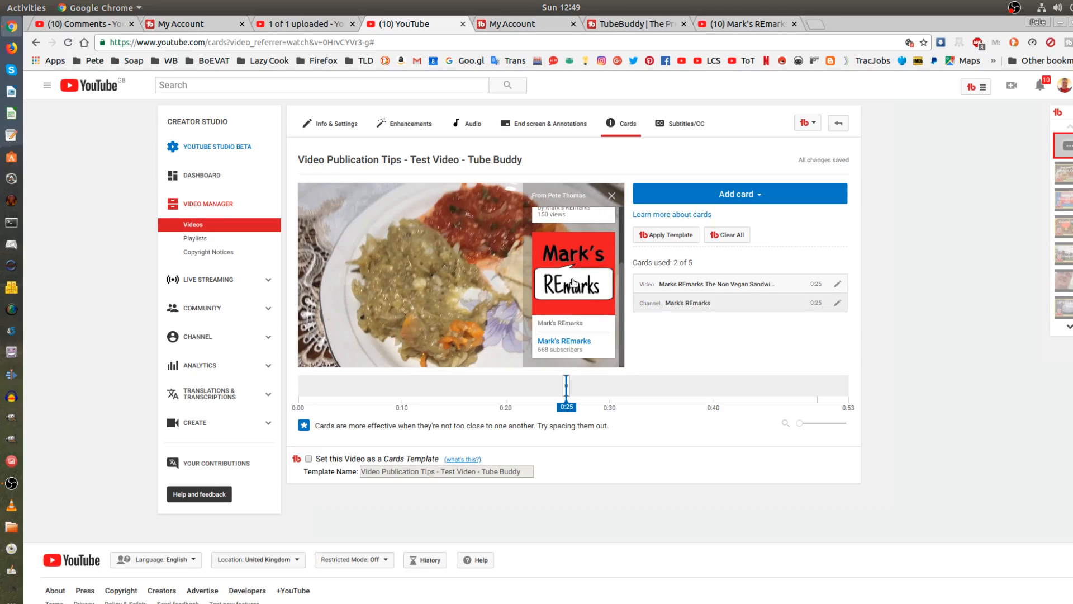
{"action": "left_click", "coordinate": [573, 281]}
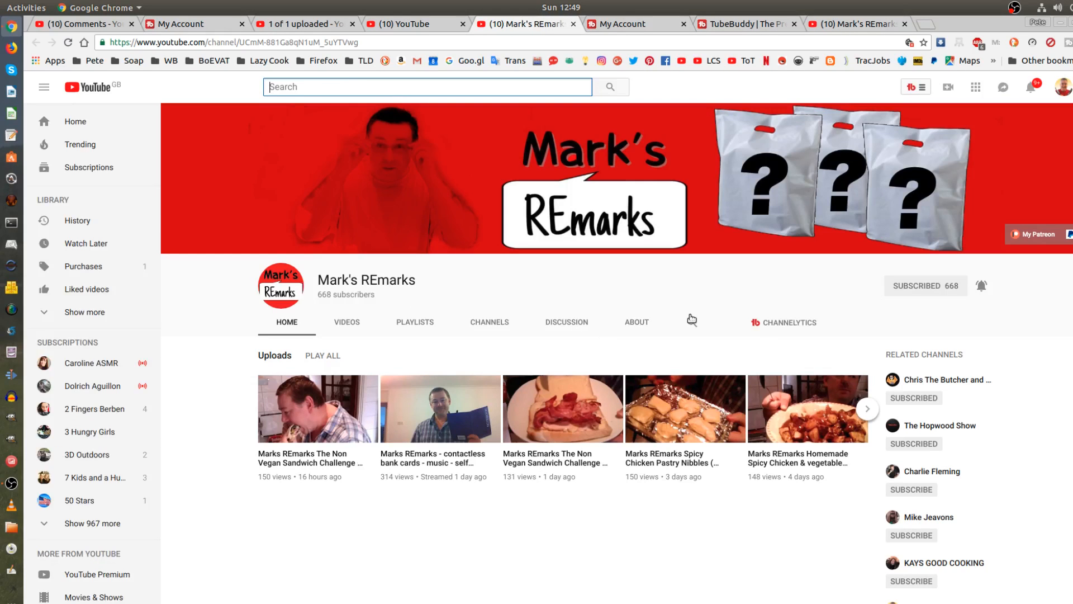
{"action": "left_click", "coordinate": [573, 24]}
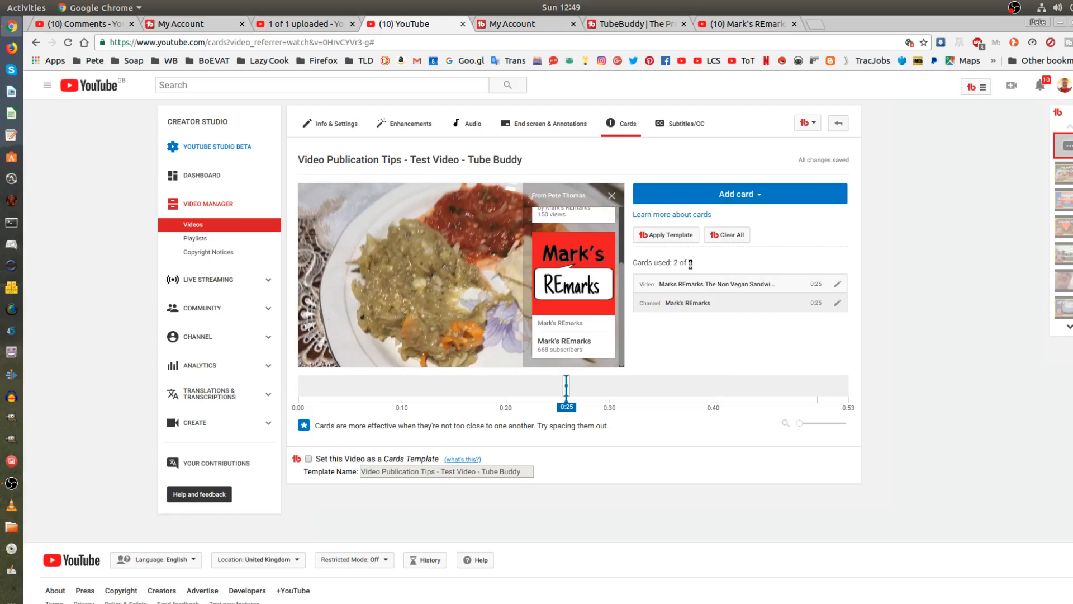
{"action": "left_click", "coordinate": [751, 195]}
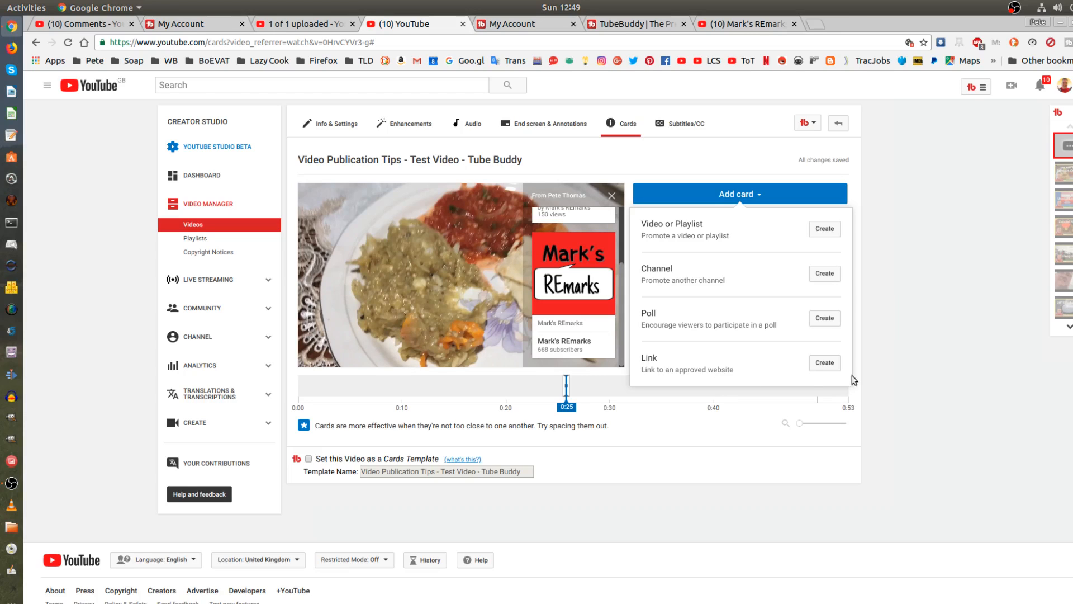
{"action": "left_click", "coordinate": [825, 363]}
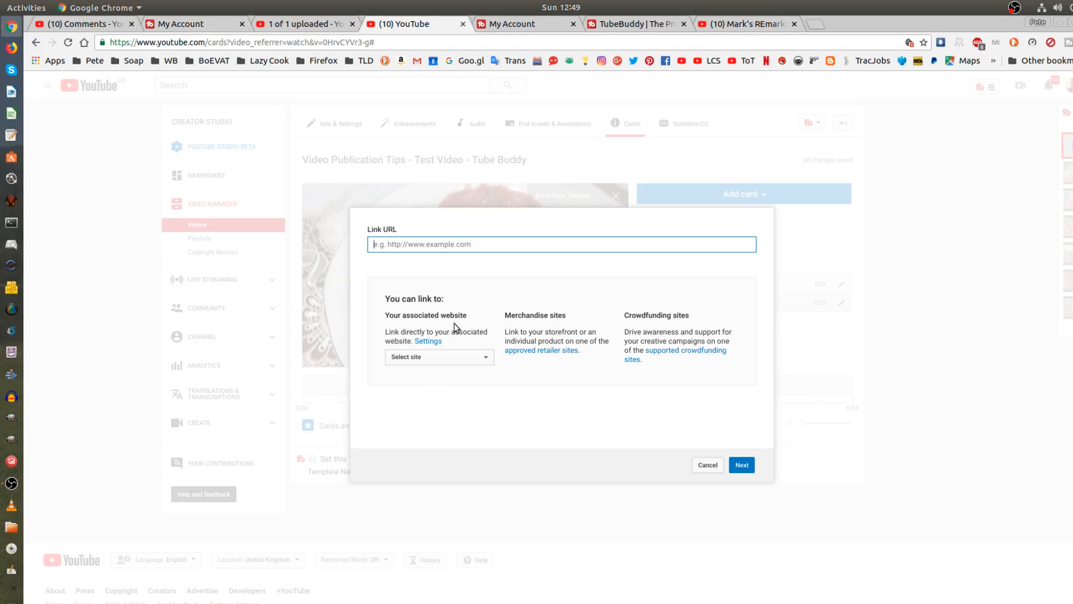
{"action": "left_click", "coordinate": [486, 357]}
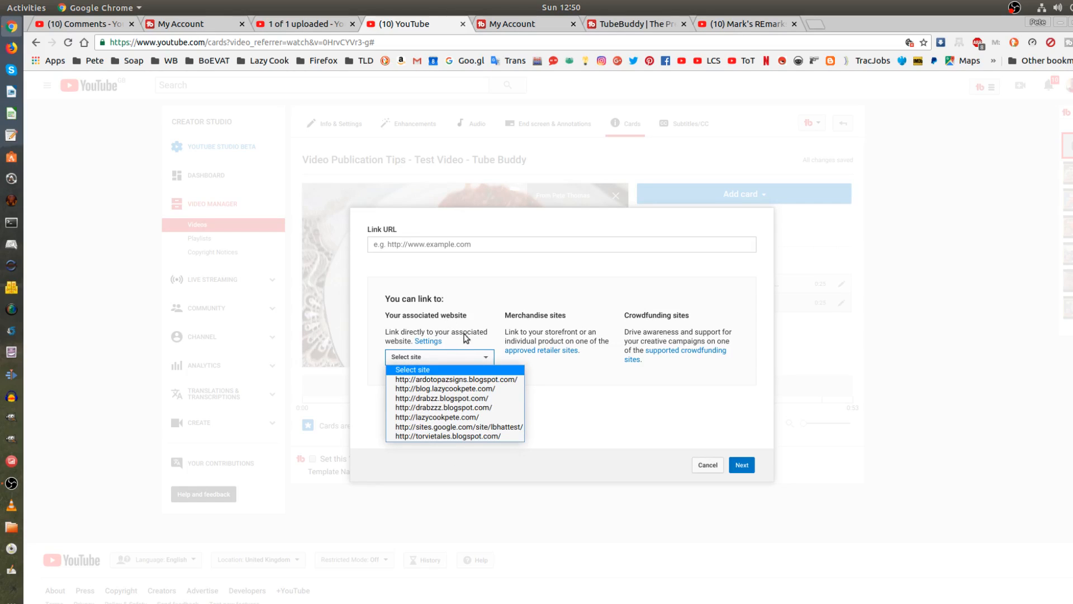
{"action": "left_click", "coordinate": [430, 437]}
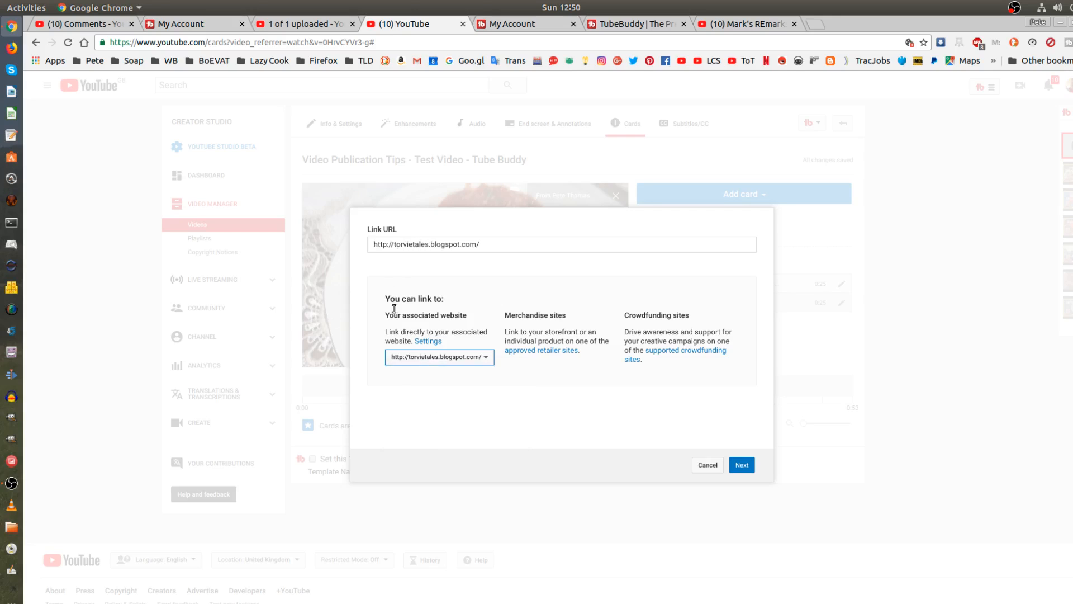
{"action": "left_click", "coordinate": [742, 465]}
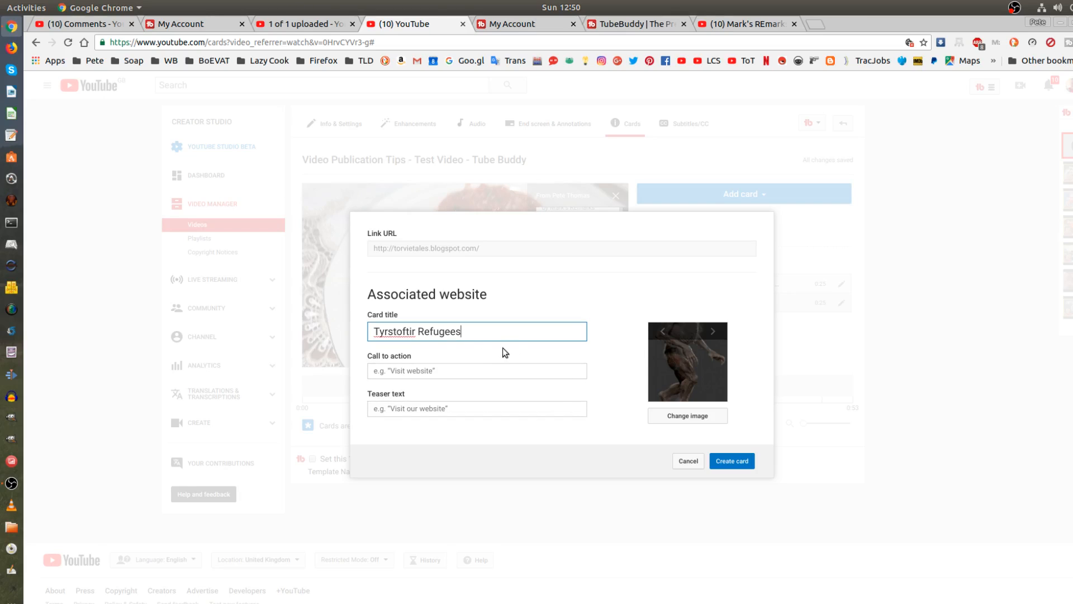
Set the link card's call to action and teaser text to "blurb" and create the card
{"action": "left_click", "coordinate": [736, 466]}
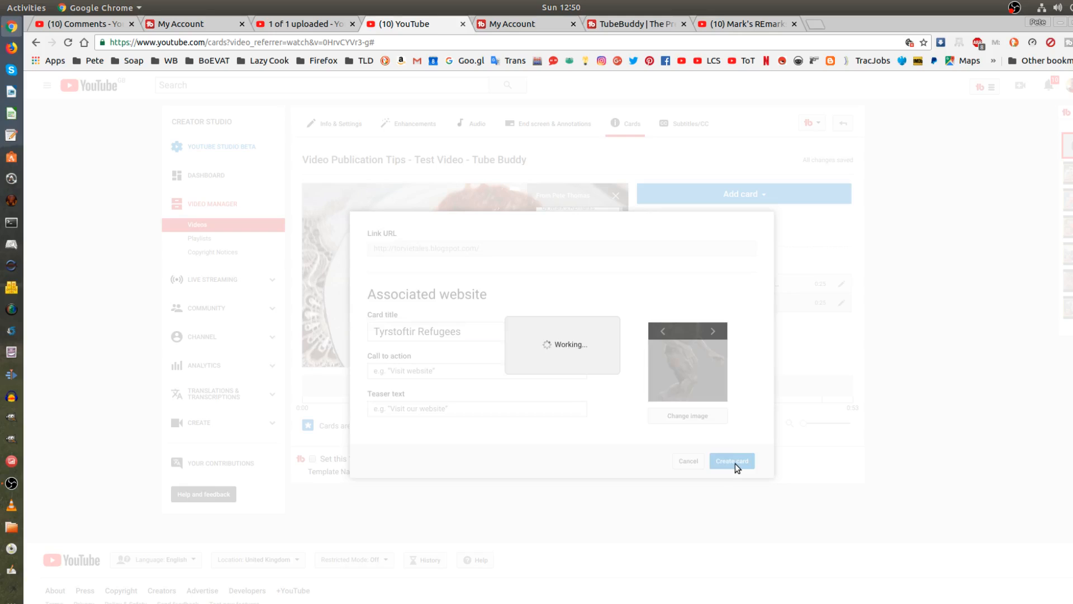
{"action": "left_click", "coordinate": [443, 372]}
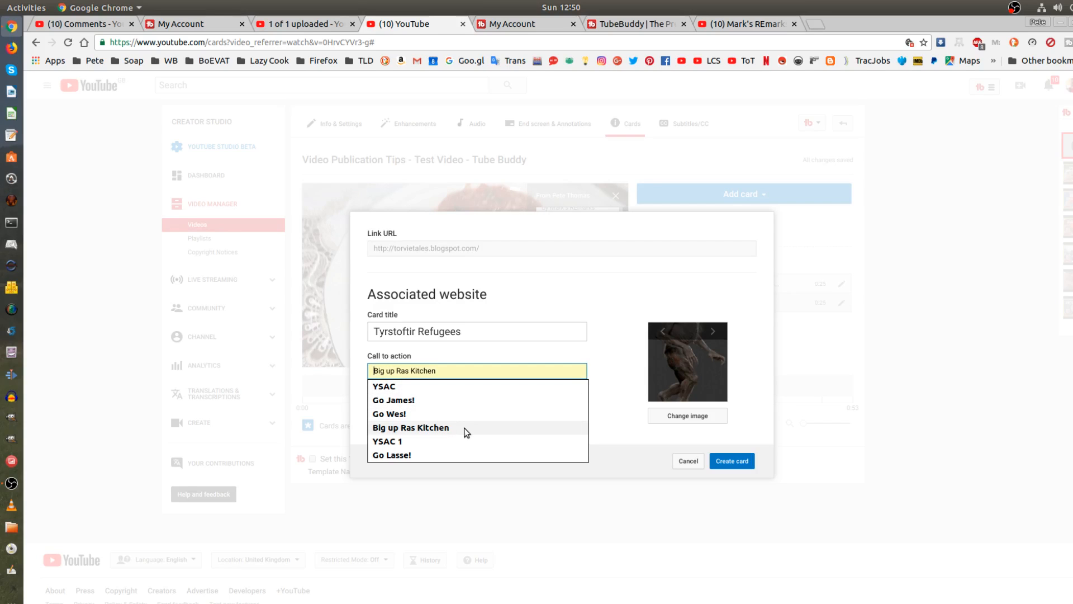
{"action": "type", "text": "blurb"}
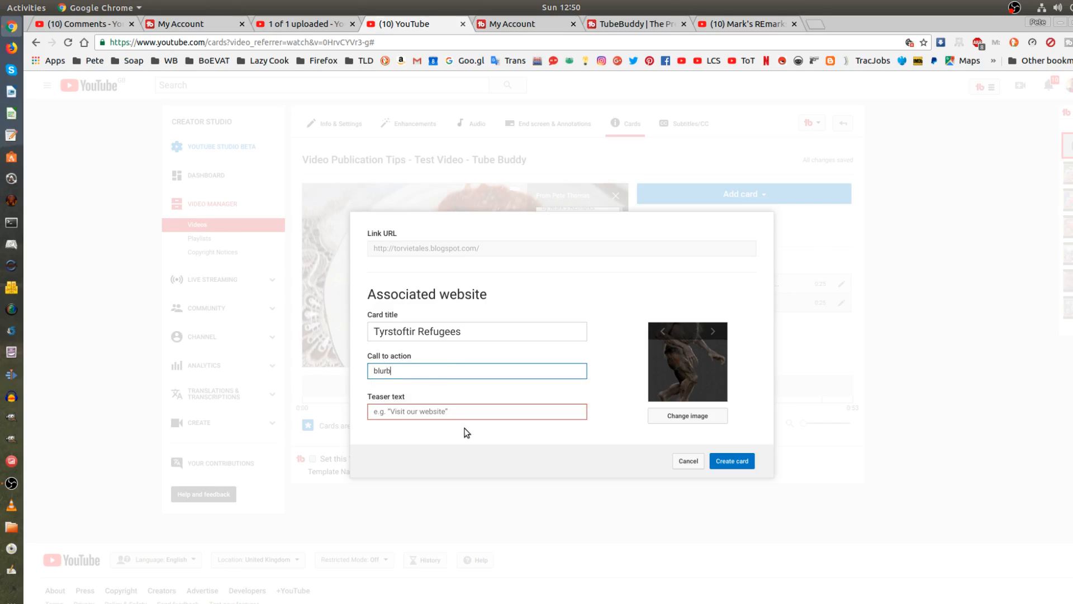
{"action": "double_click", "coordinate": [388, 371]}
{"action": "right_click", "coordinate": [378, 370]}
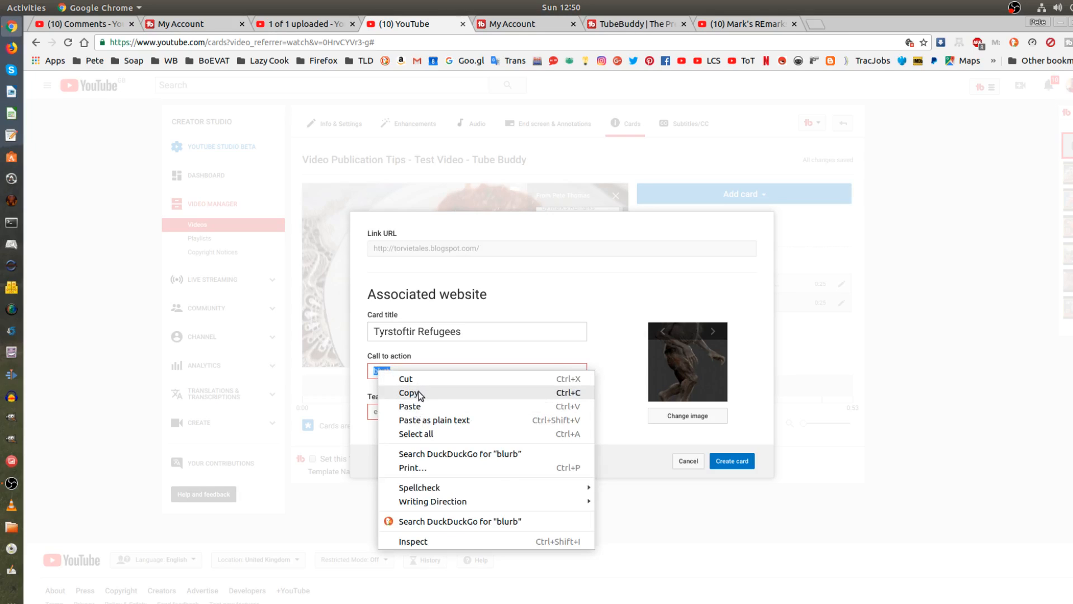
{"action": "left_click", "coordinate": [412, 389]}
{"action": "left_click", "coordinate": [411, 416]}
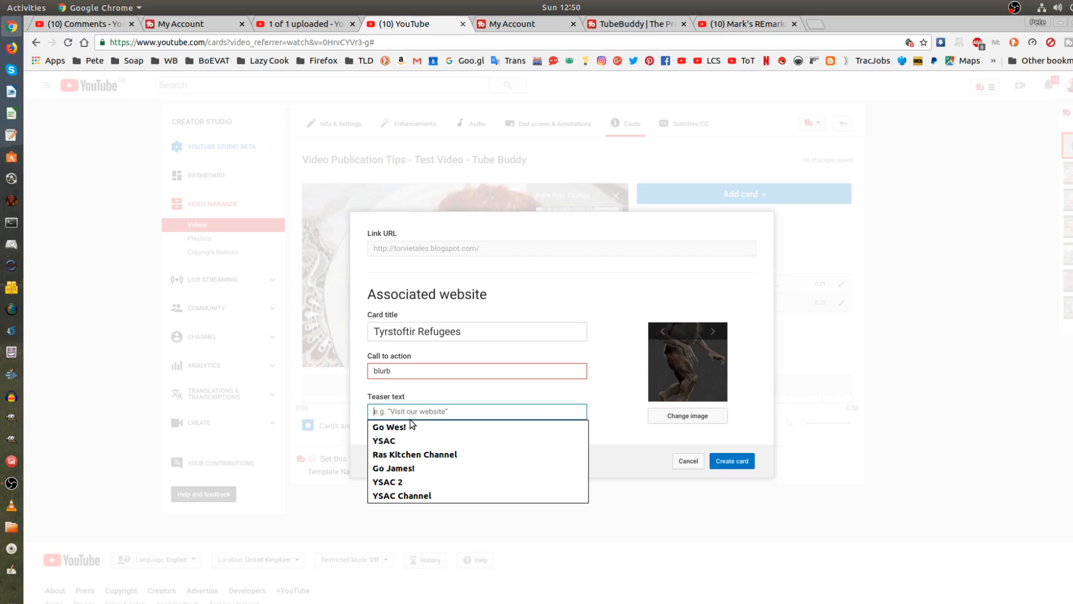
{"action": "key", "text": "ctrl+v"}
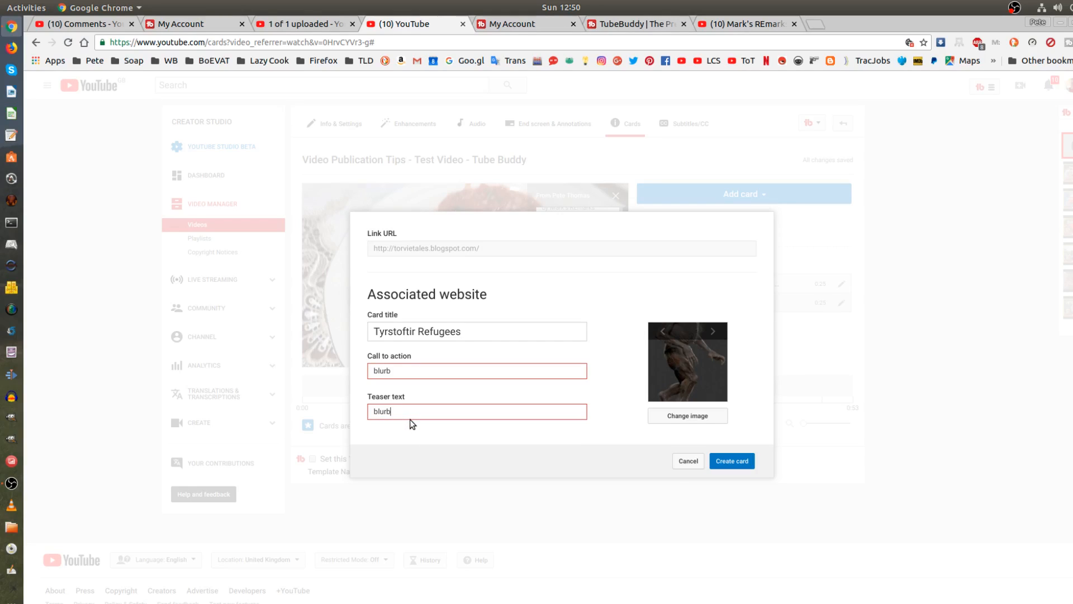
{"action": "left_click", "coordinate": [738, 458]}
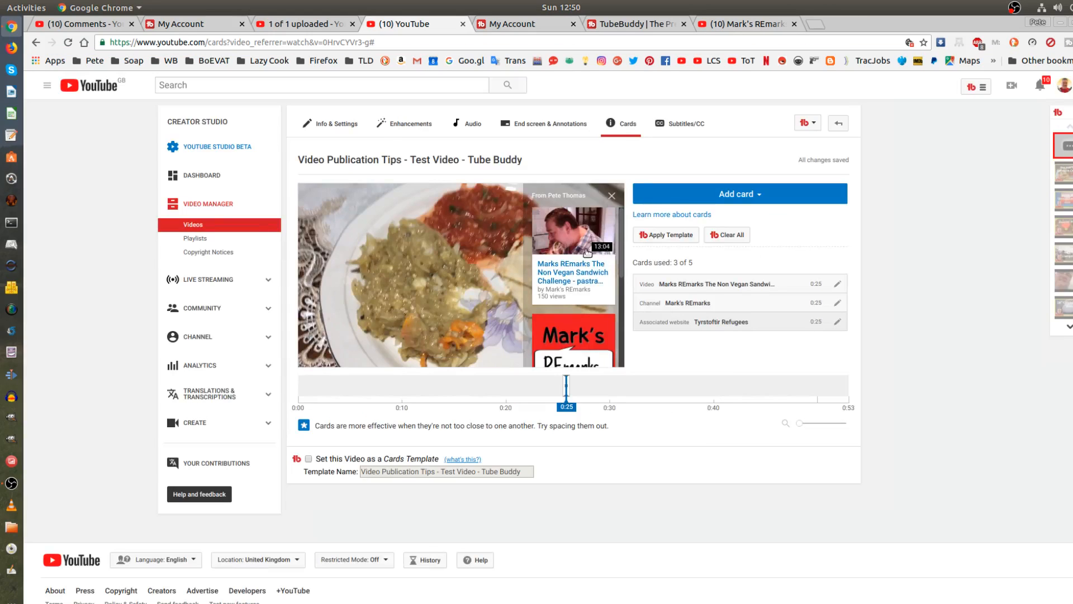
Preview the website card in the player's card list and check its edit settings without changing them
{"action": "scroll", "coordinate": [587, 253], "scroll_direction": "down", "scroll_amount": 3}
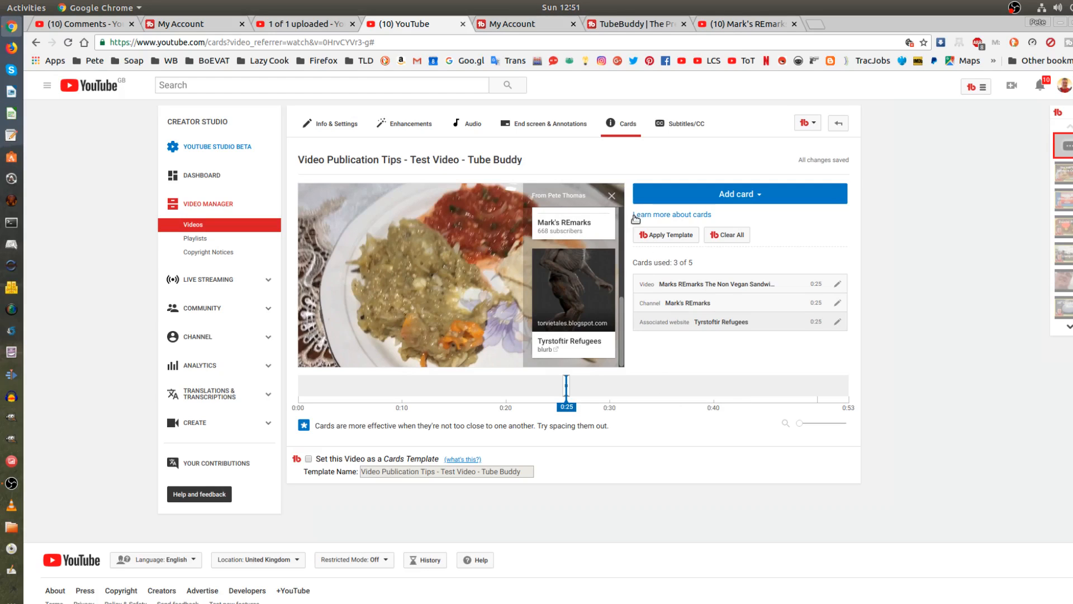
{"action": "left_click", "coordinate": [612, 197]}
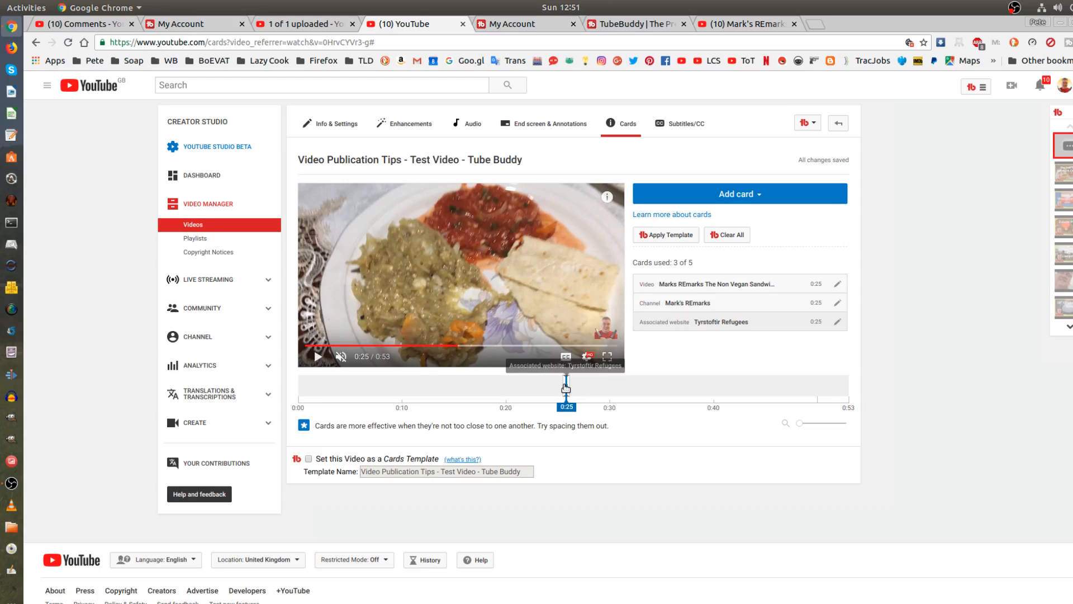
{"action": "left_click", "coordinate": [623, 385]}
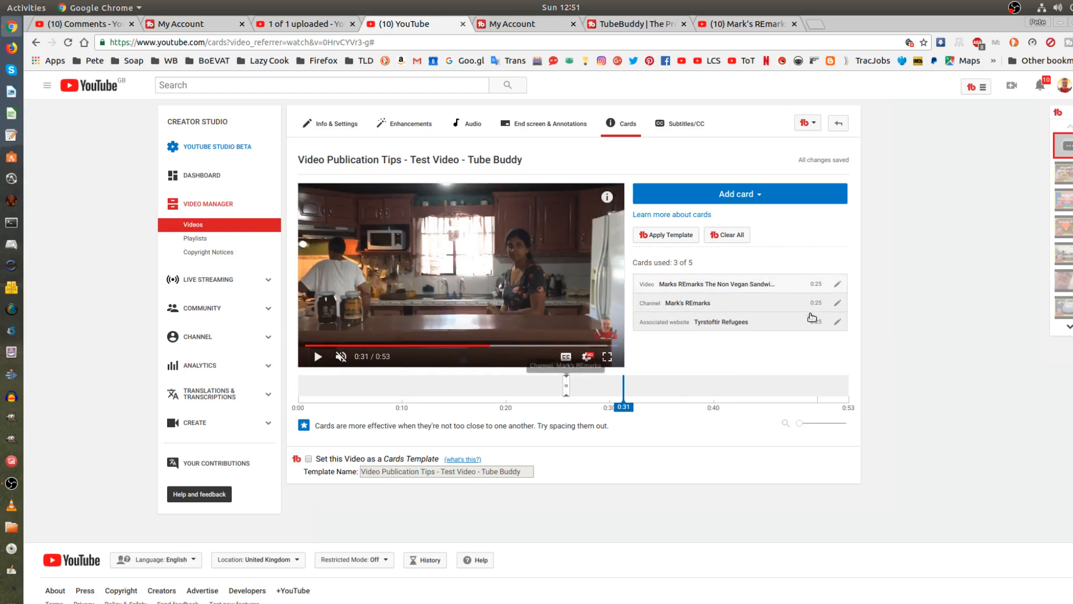
{"action": "left_click", "coordinate": [838, 323]}
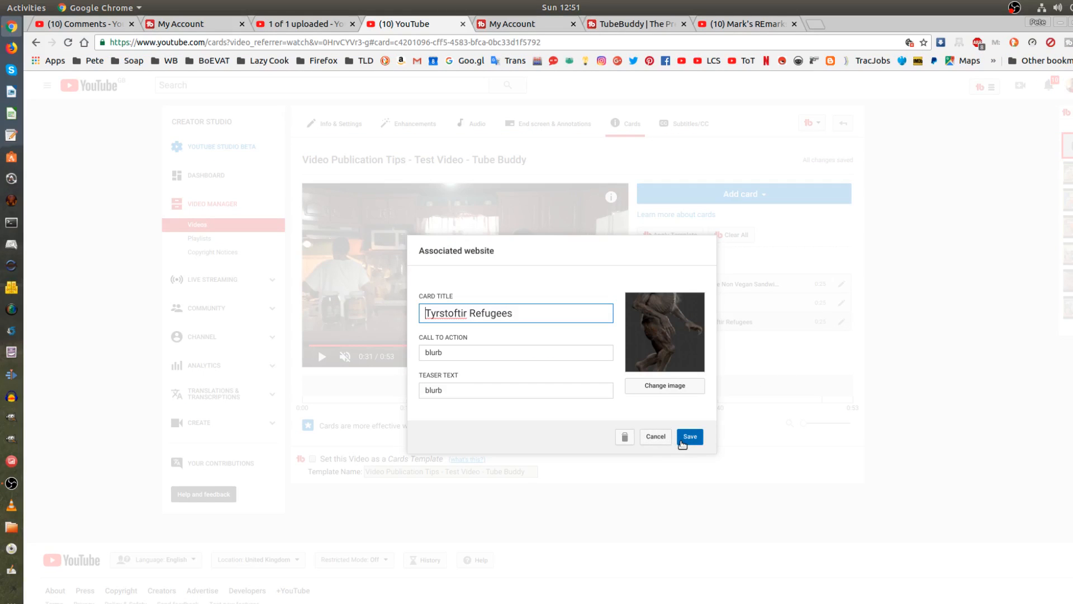
{"action": "left_click", "coordinate": [659, 440]}
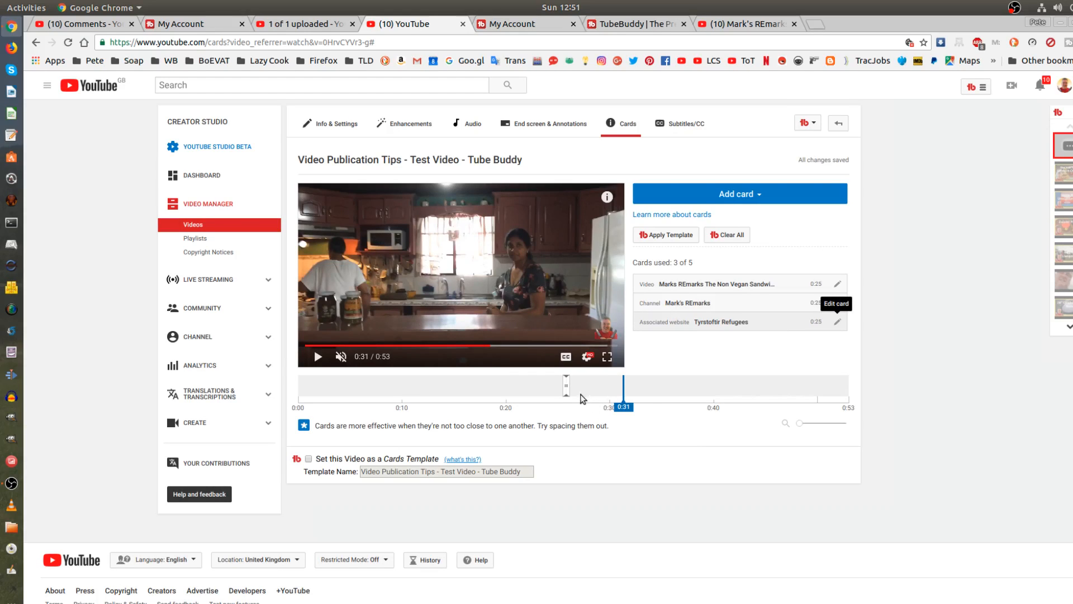
Space the cards along the timeline, placing the video card at 0:20, the website card at 0:28 and the channel card at 0:31
{"action": "left_click_drag", "start_coordinate": [567, 393], "coordinate": [630, 393]}
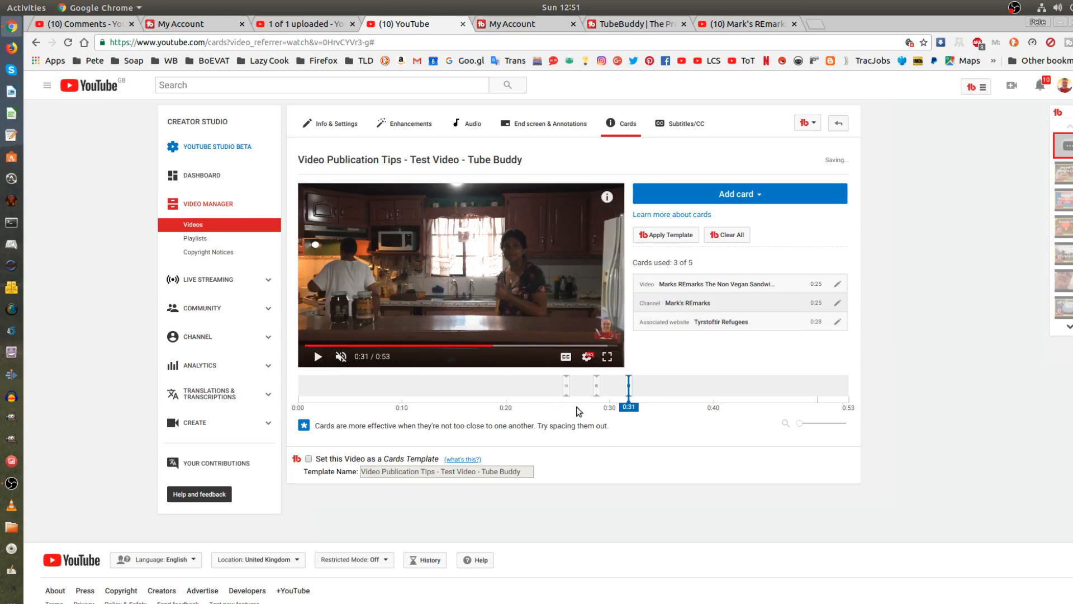
{"action": "left_click", "coordinate": [563, 408]}
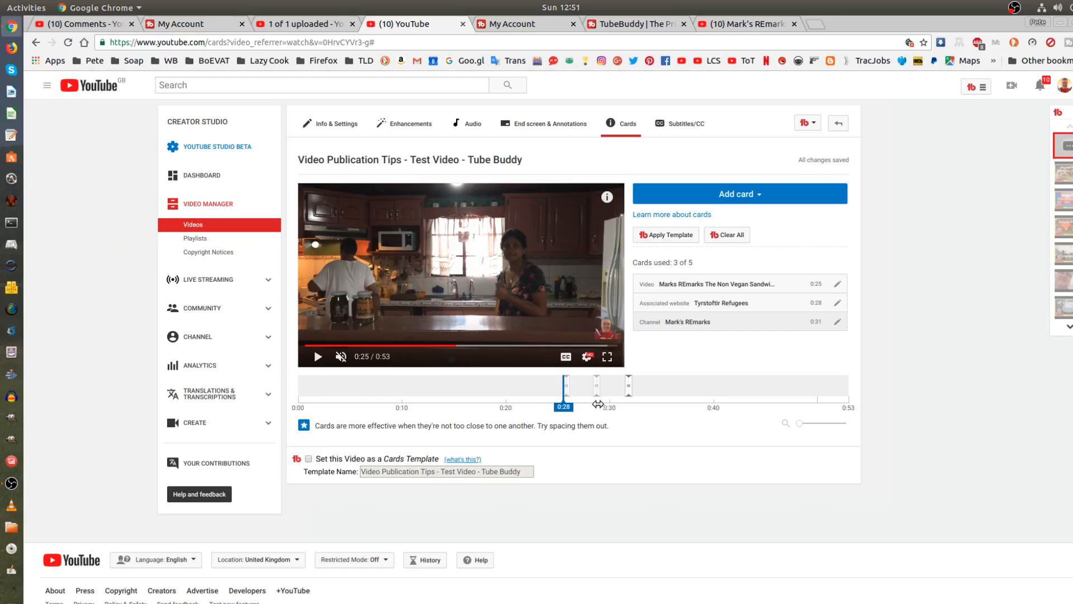
{"action": "left_click", "coordinate": [599, 405]}
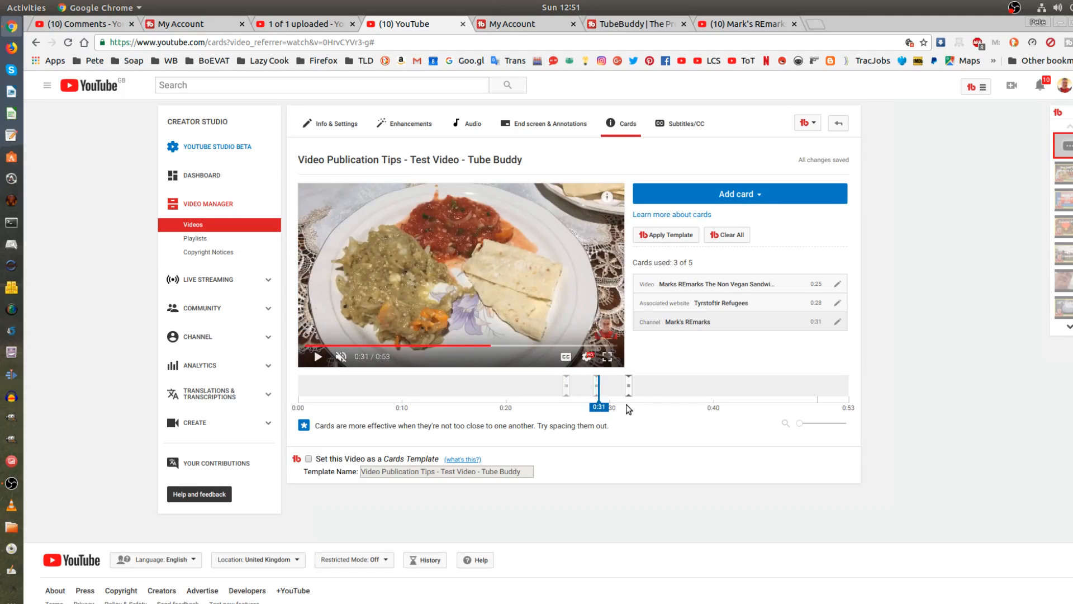
{"action": "left_click", "coordinate": [626, 404]}
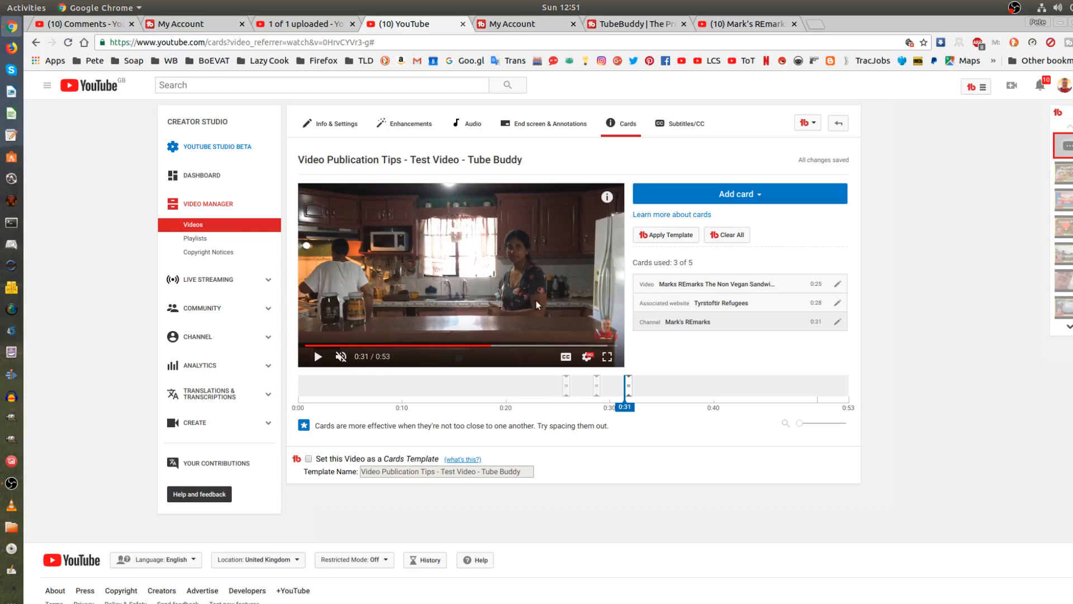
{"action": "left_click", "coordinate": [433, 346]}
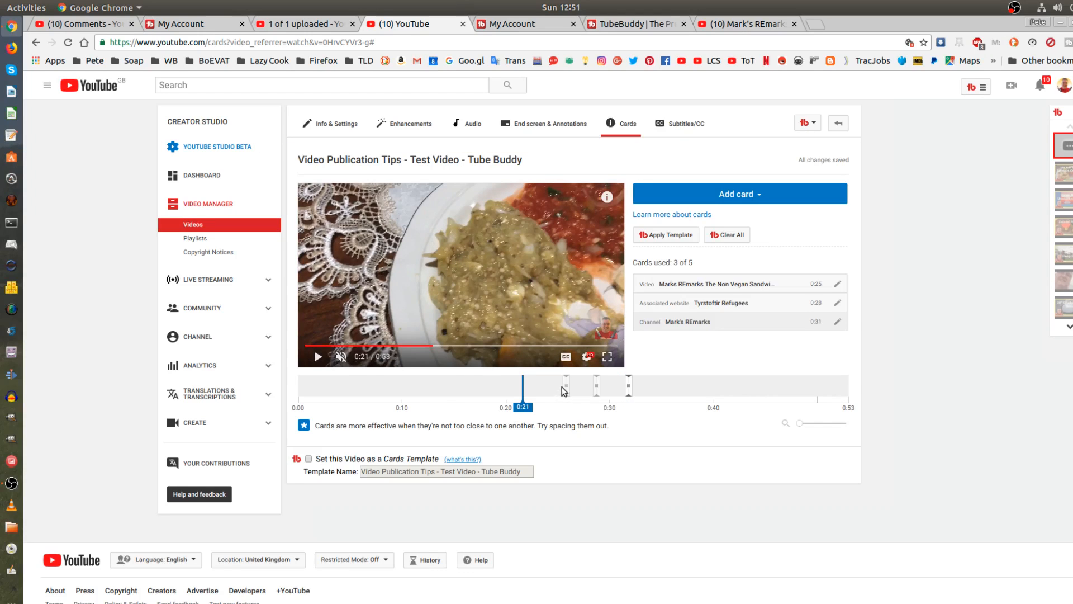
{"action": "left_click_drag", "start_coordinate": [565, 390], "coordinate": [515, 394]}
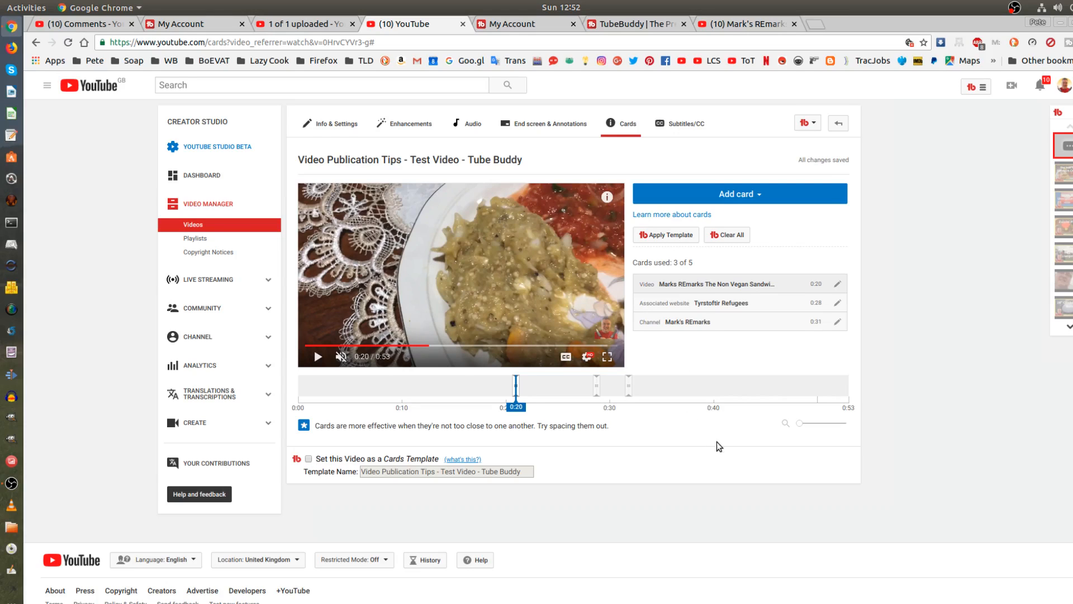
{"action": "left_click", "coordinate": [673, 238]}
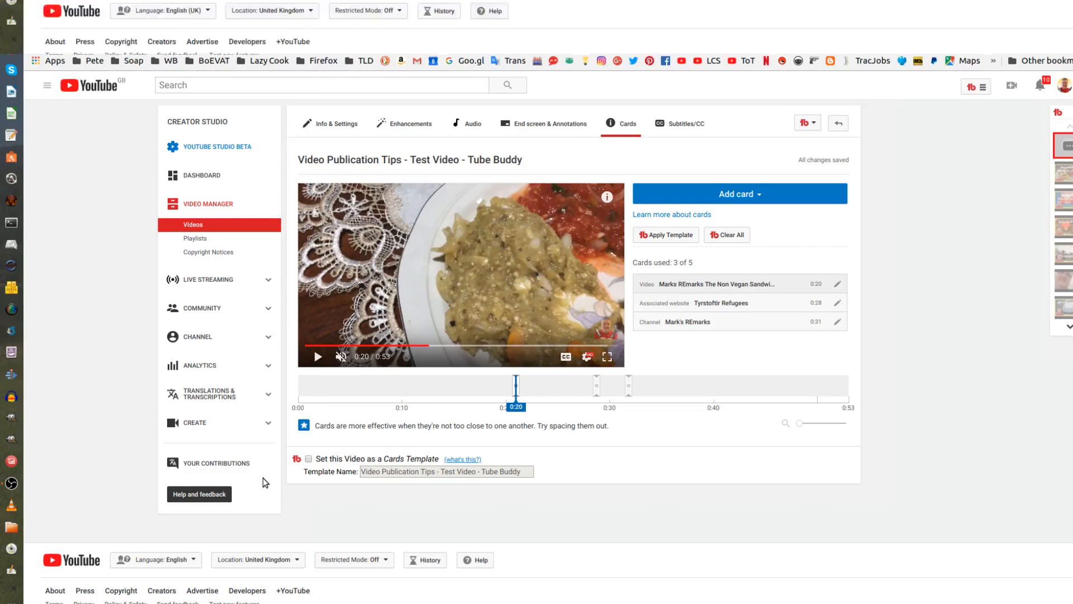
Apply the TubeBuddy end screen template "Trinidad - Taste of Trini Tour 2018 - Day 1 Part 1 - Central" to the video and reload the page
{"action": "left_click", "coordinate": [535, 128]}
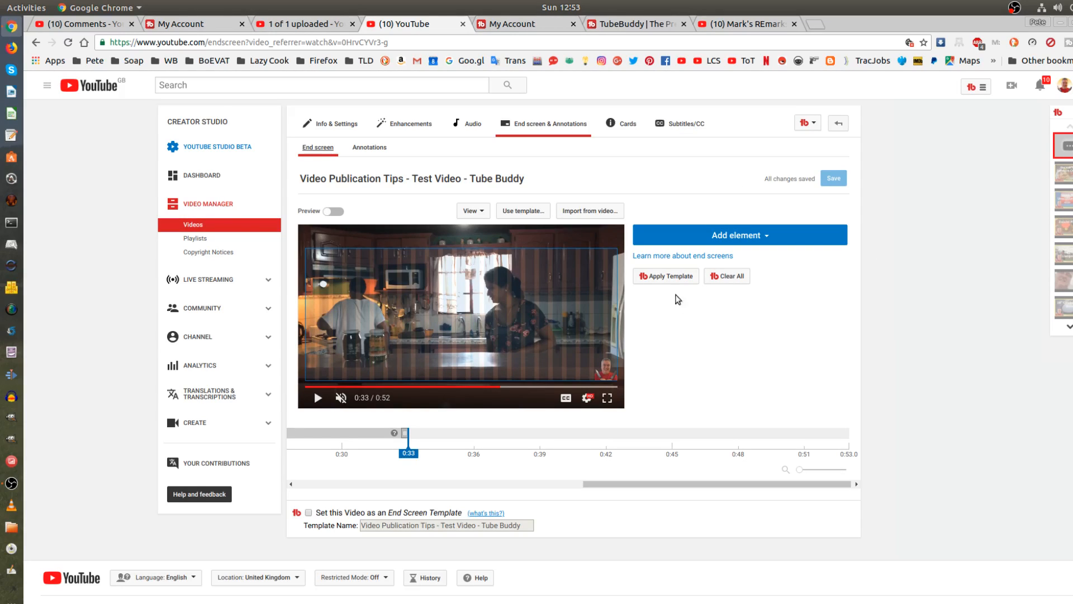
{"action": "left_click", "coordinate": [669, 276]}
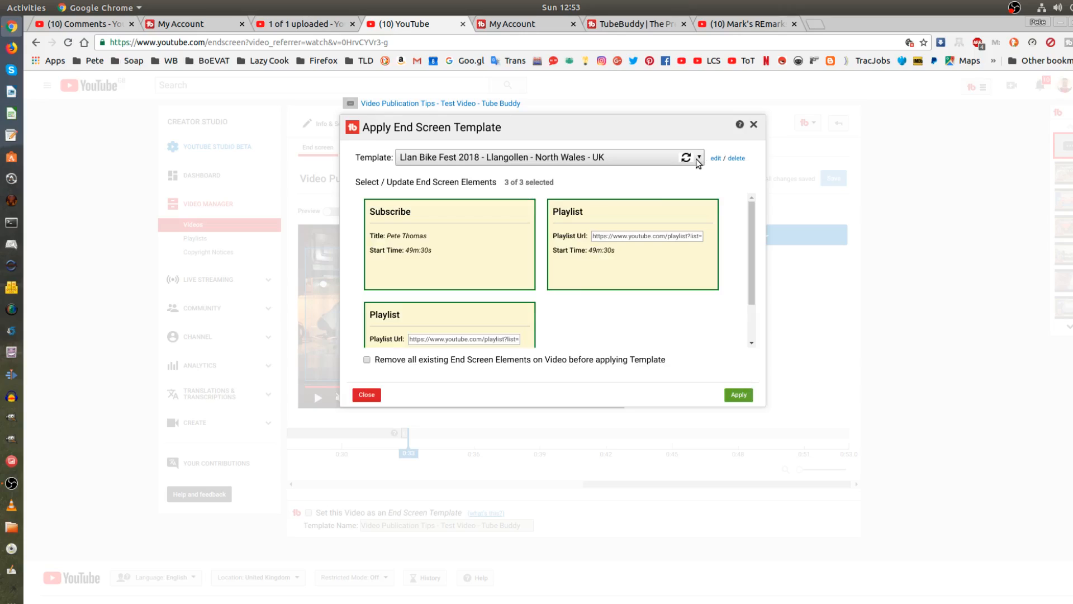
{"action": "left_click", "coordinate": [698, 159]}
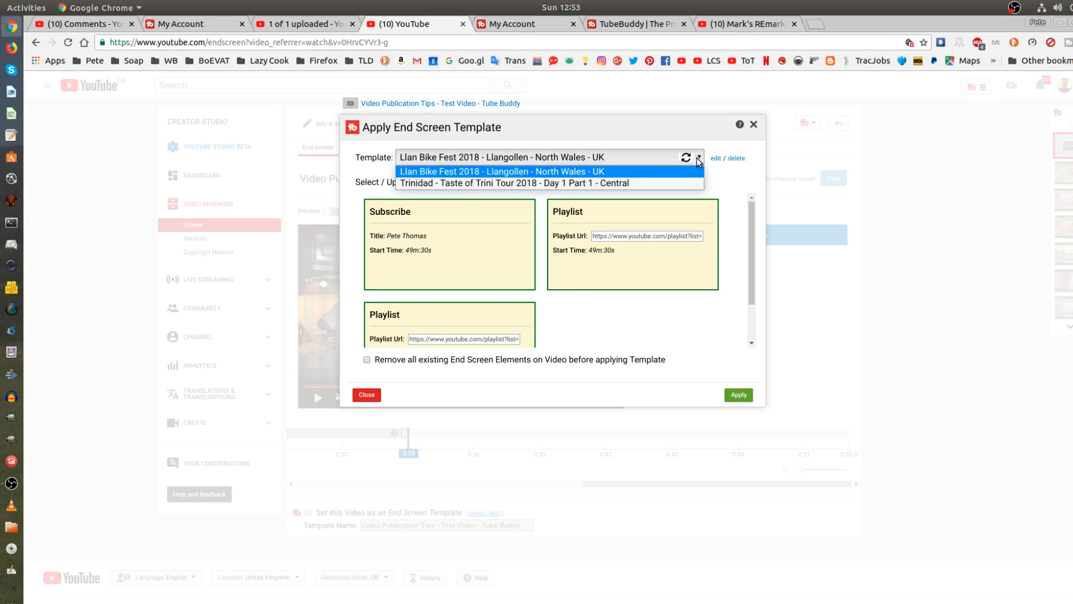
{"action": "left_click", "coordinate": [631, 185]}
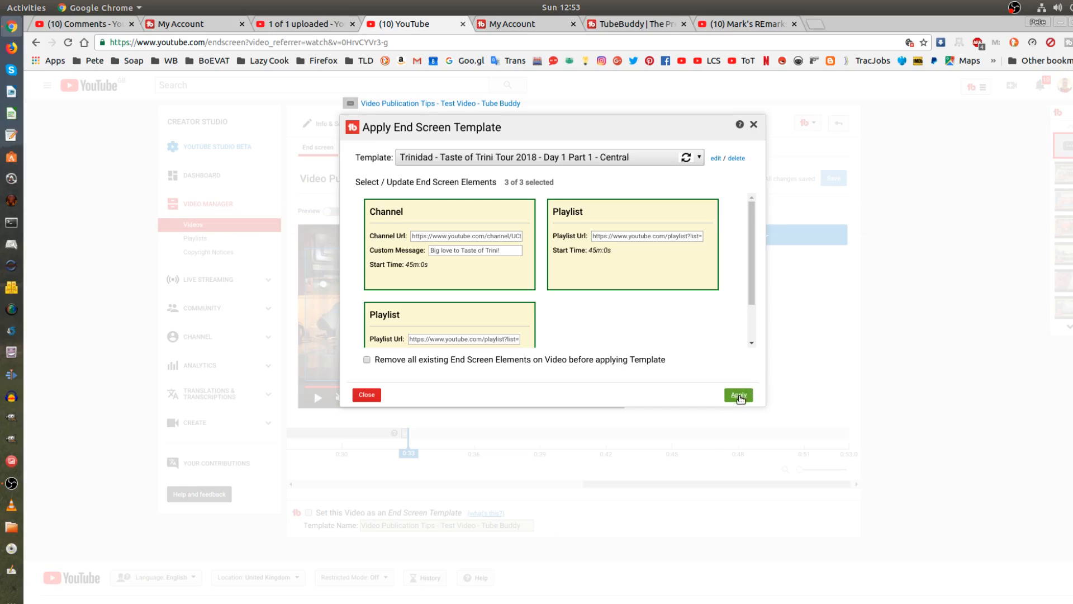
{"action": "left_click", "coordinate": [739, 394]}
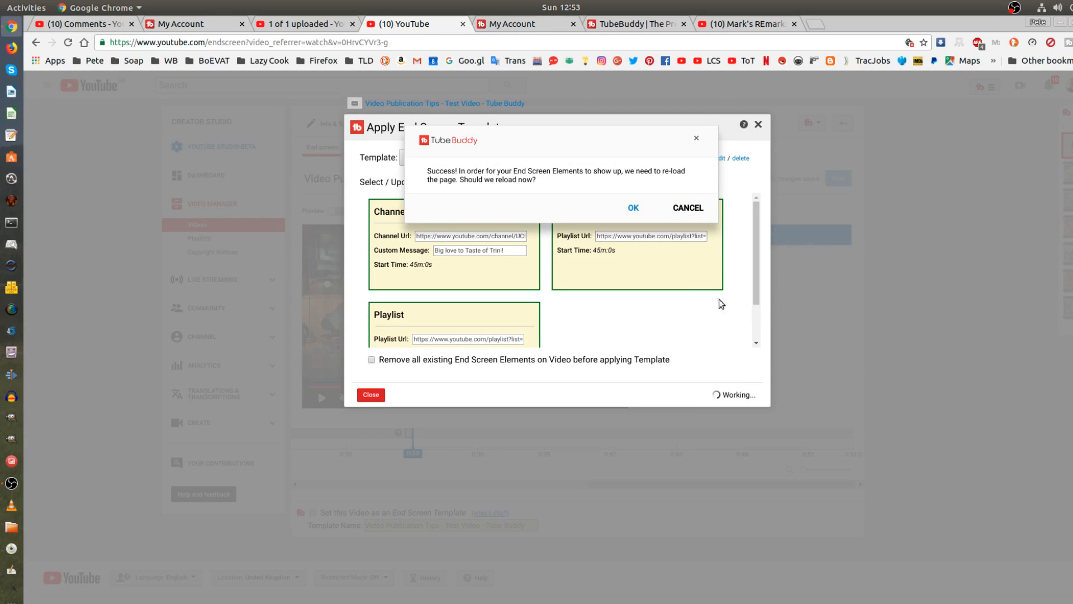
{"action": "left_click", "coordinate": [633, 208]}
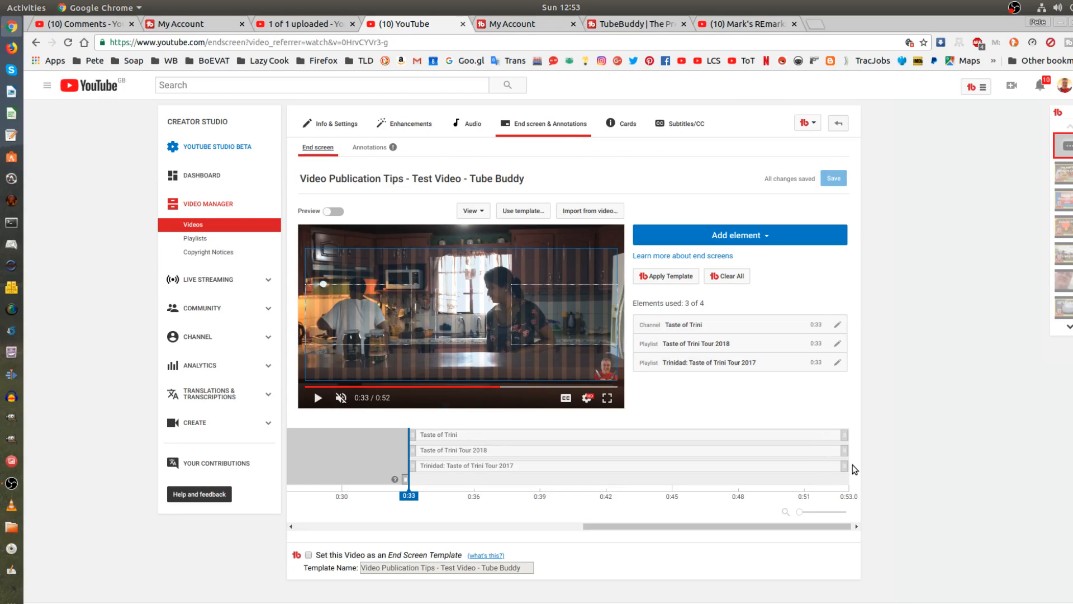
Try starting the Taste of Trini channel element at 0:42, scrub through the end screen, and return its start to 0:33
{"action": "mouse_move", "coordinate": [408, 495]}
{"action": "left_mouse_down"}
{"action": "mouse_move", "coordinate": [441, 507]}
{"action": "mouse_move", "coordinate": [394, 495]}
{"action": "mouse_move", "coordinate": [423, 495]}
{"action": "left_mouse_up"}
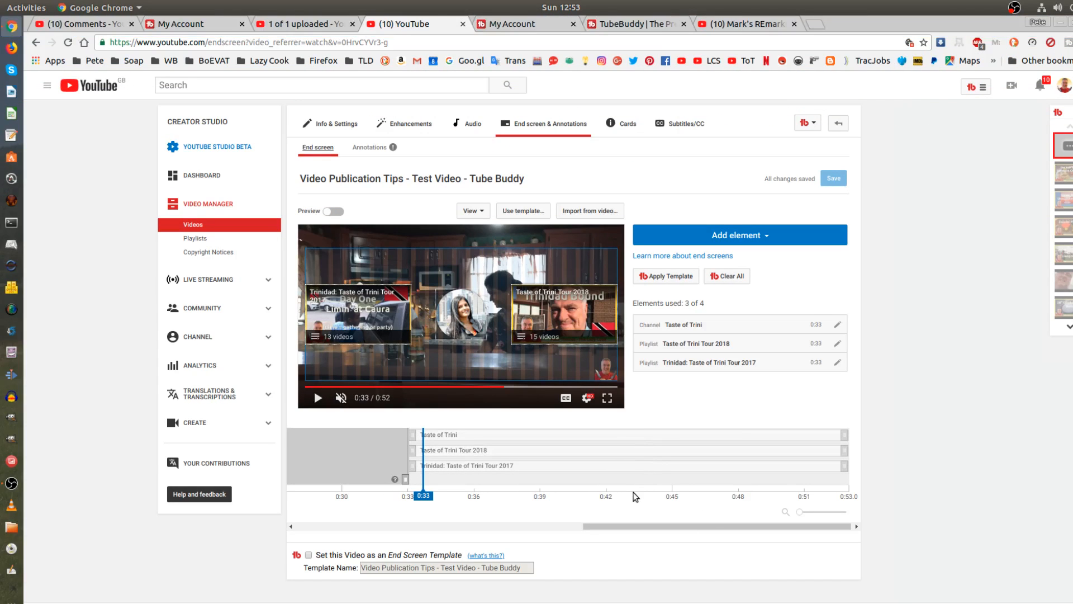
{"action": "left_click_drag", "start_coordinate": [412, 434], "coordinate": [617, 447]}
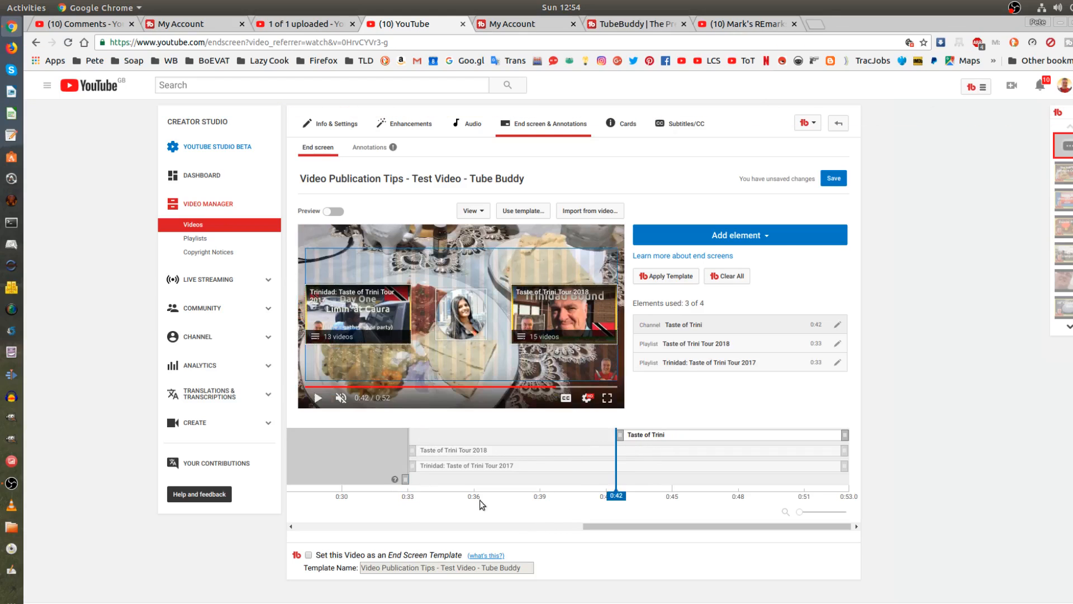
{"action": "mouse_move", "coordinate": [616, 495]}
{"action": "left_mouse_down"}
{"action": "mouse_move", "coordinate": [426, 495]}
{"action": "mouse_move", "coordinate": [603, 518]}
{"action": "mouse_move", "coordinate": [589, 516]}
{"action": "mouse_move", "coordinate": [589, 502]}
{"action": "mouse_move", "coordinate": [630, 499]}
{"action": "left_mouse_up"}
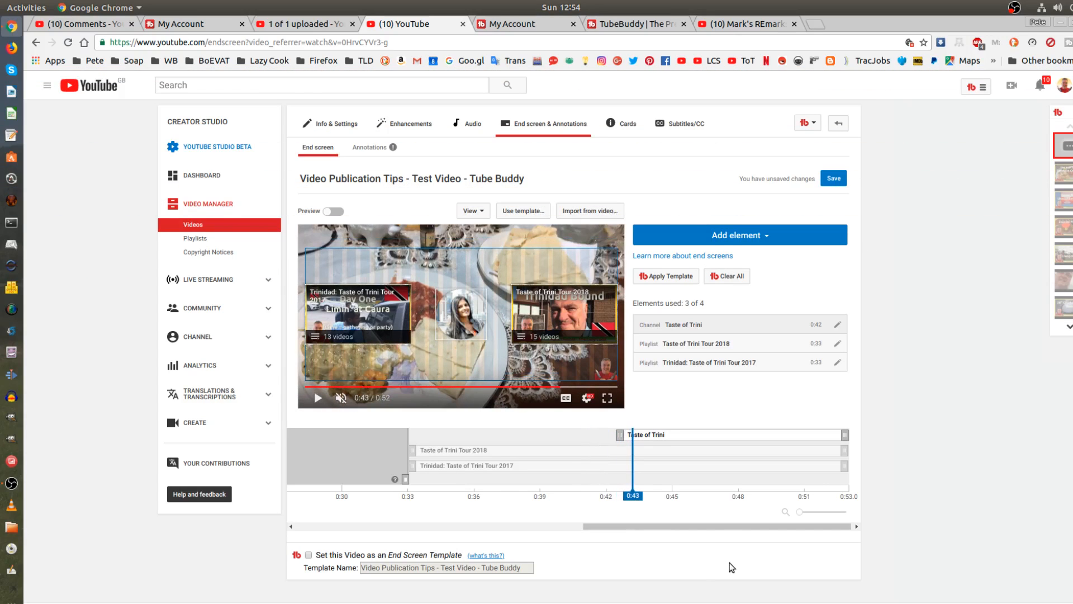
{"action": "left_click_drag", "start_coordinate": [632, 496], "coordinate": [391, 475]}
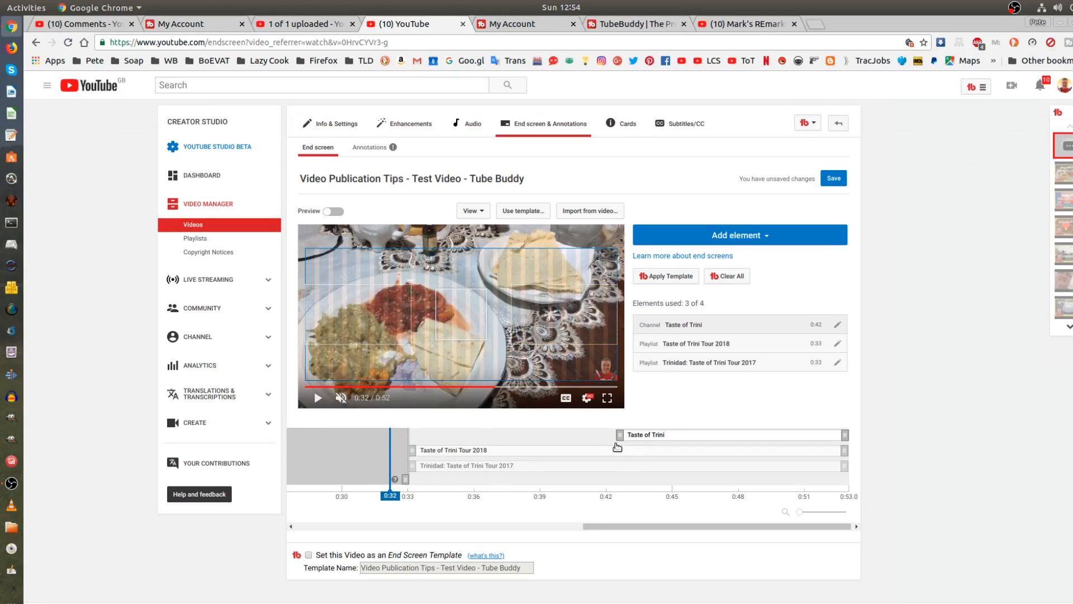
{"action": "left_click_drag", "start_coordinate": [620, 435], "coordinate": [410, 436]}
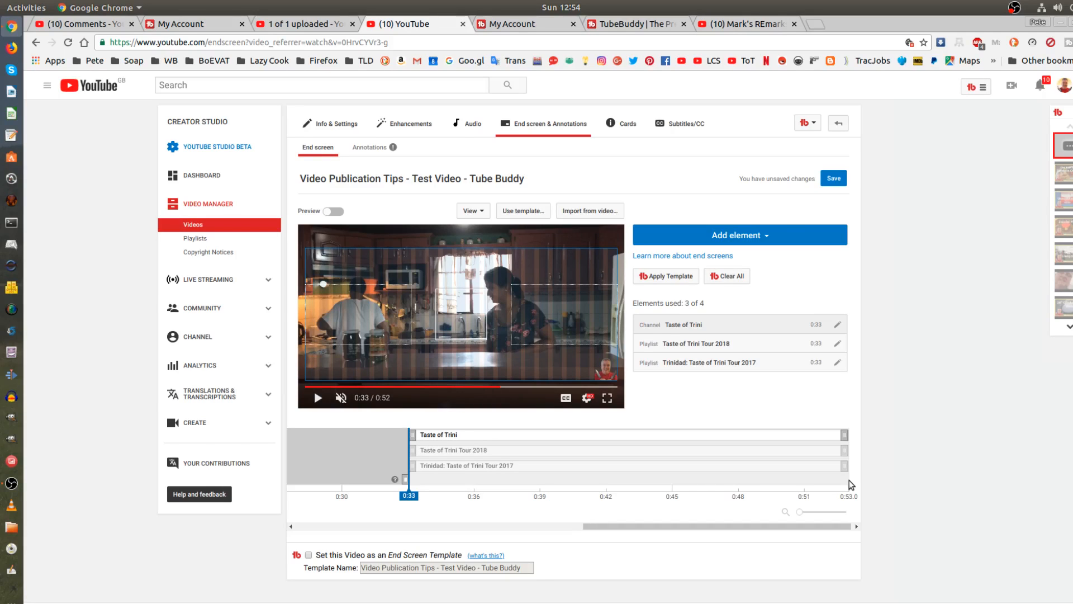
Clear all end screen elements with TubeBuddy's clearing command and reload the page
{"action": "left_click", "coordinate": [742, 276]}
{"action": "left_click", "coordinate": [633, 205]}
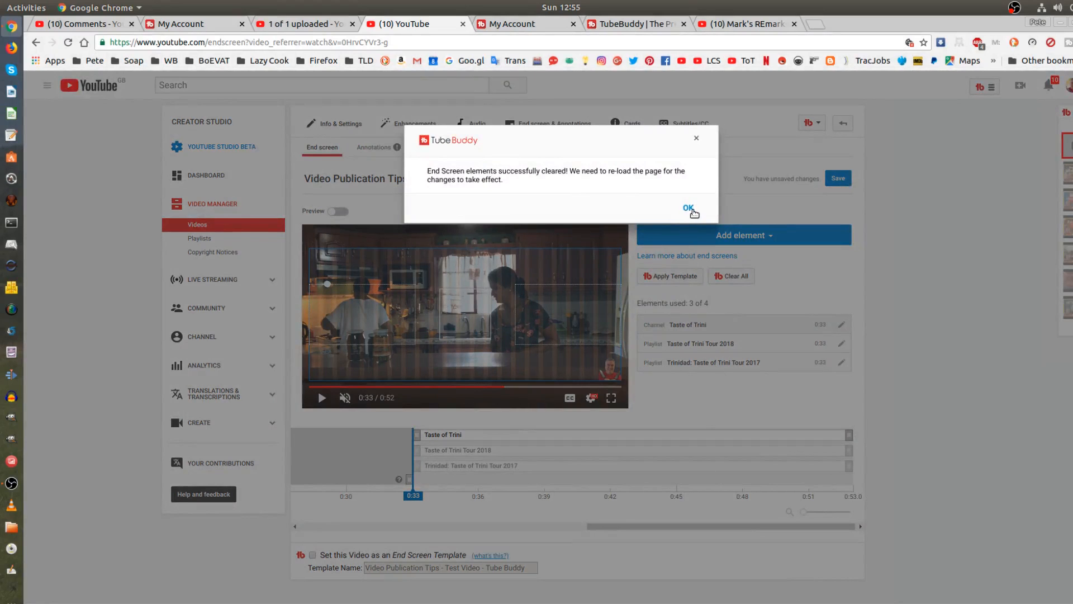
{"action": "left_click", "coordinate": [687, 208]}
{"action": "left_click", "coordinate": [652, 108]}
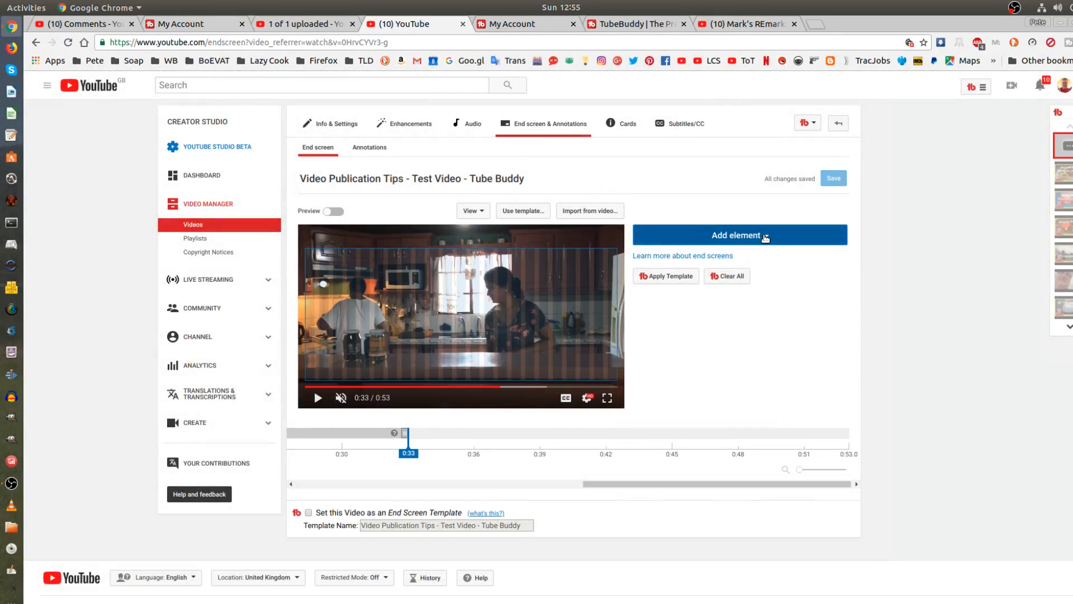
Add a Video or Playlist element showing the most recent upload and place it at mid-height along the video frame's left edge
{"action": "left_click", "coordinate": [765, 239]}
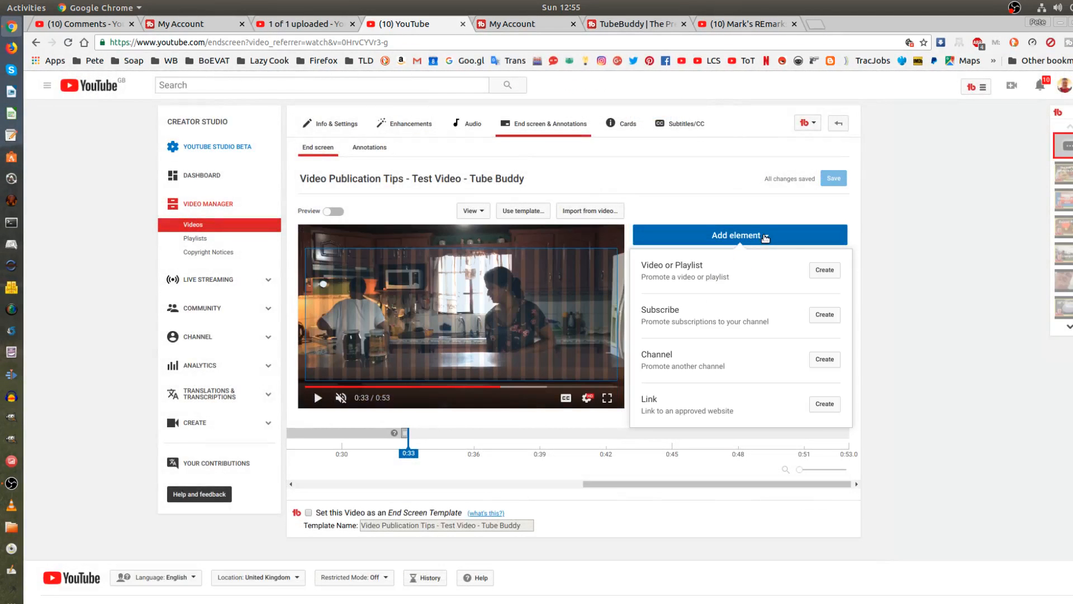
{"action": "left_click", "coordinate": [824, 271]}
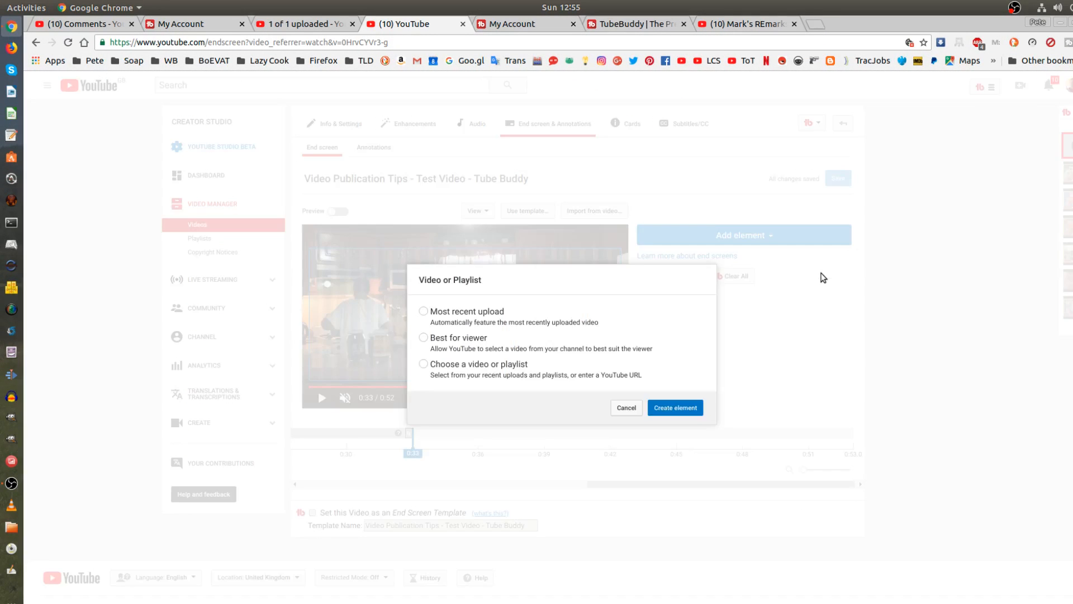
{"action": "left_click", "coordinate": [424, 312]}
{"action": "left_click", "coordinate": [677, 409]}
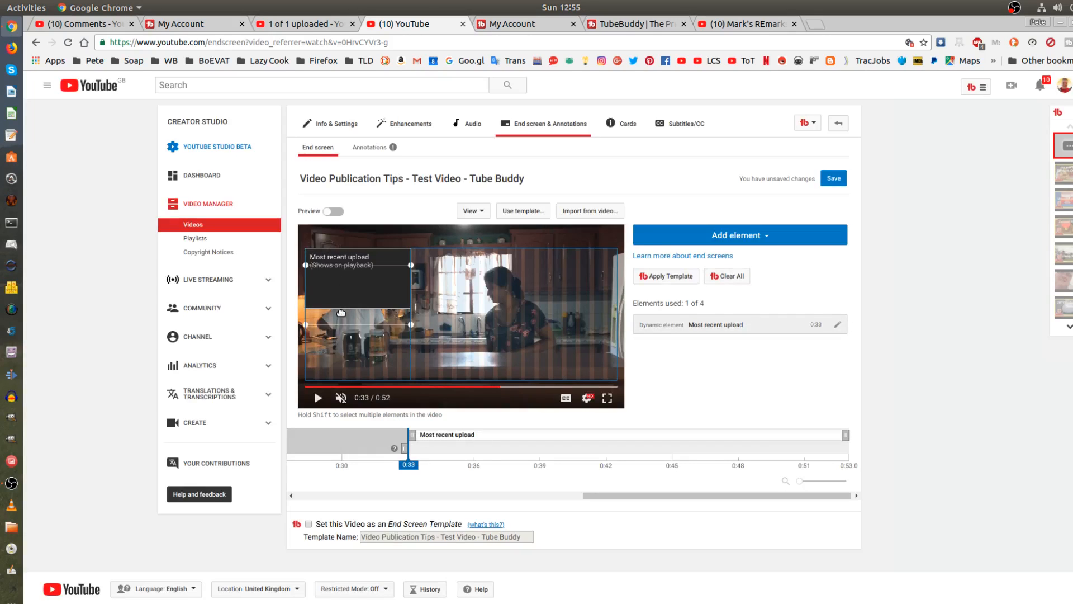
{"action": "left_click_drag", "start_coordinate": [341, 315], "coordinate": [358, 336]}
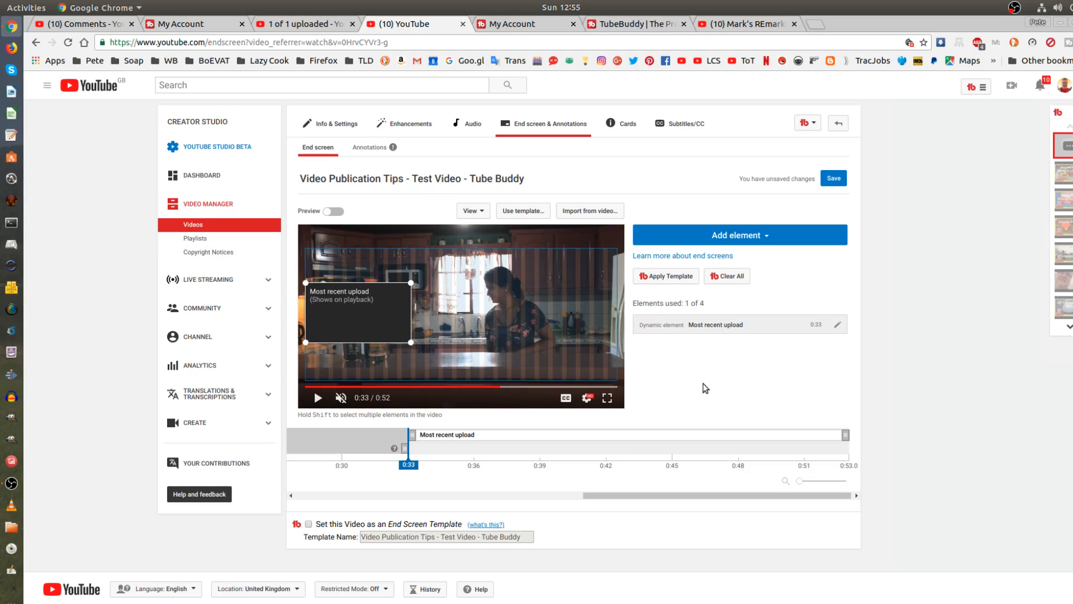
Add the uploaded video "How to Make Bastille Soap" as an end screen element and place it in the frame's upper right corner
{"action": "left_click", "coordinate": [767, 238]}
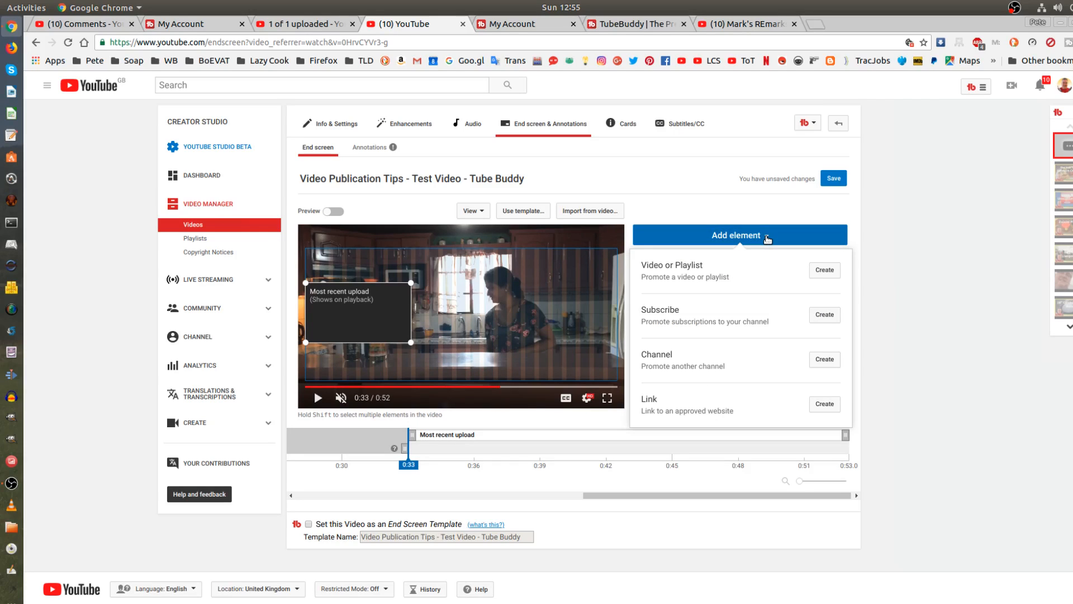
{"action": "left_click", "coordinate": [824, 271]}
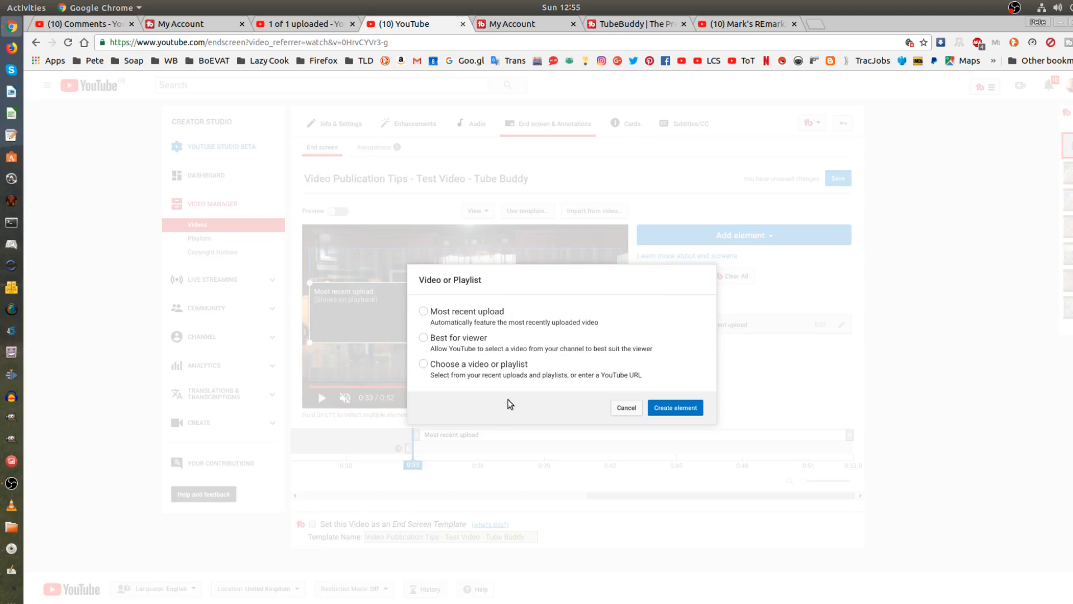
{"action": "left_click", "coordinate": [424, 364]}
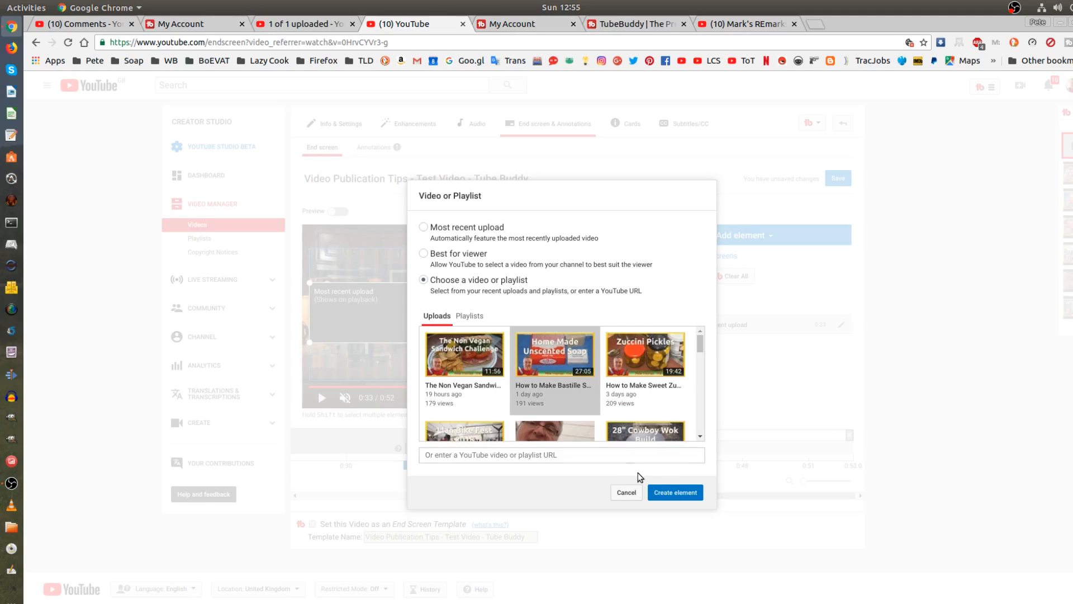
{"action": "left_click", "coordinate": [671, 493]}
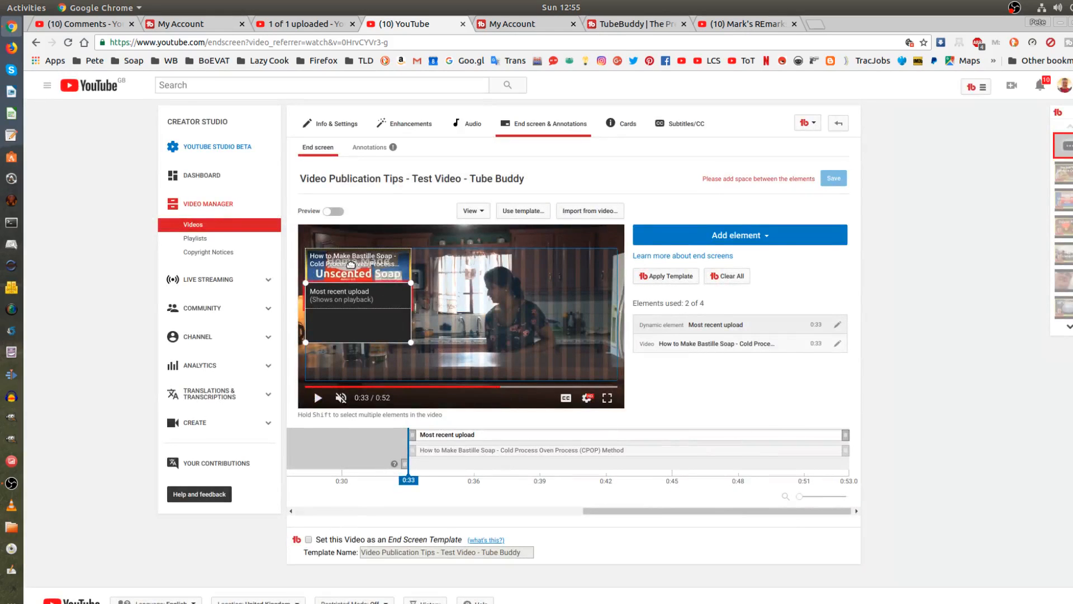
{"action": "left_click_drag", "start_coordinate": [351, 264], "coordinate": [576, 264]}
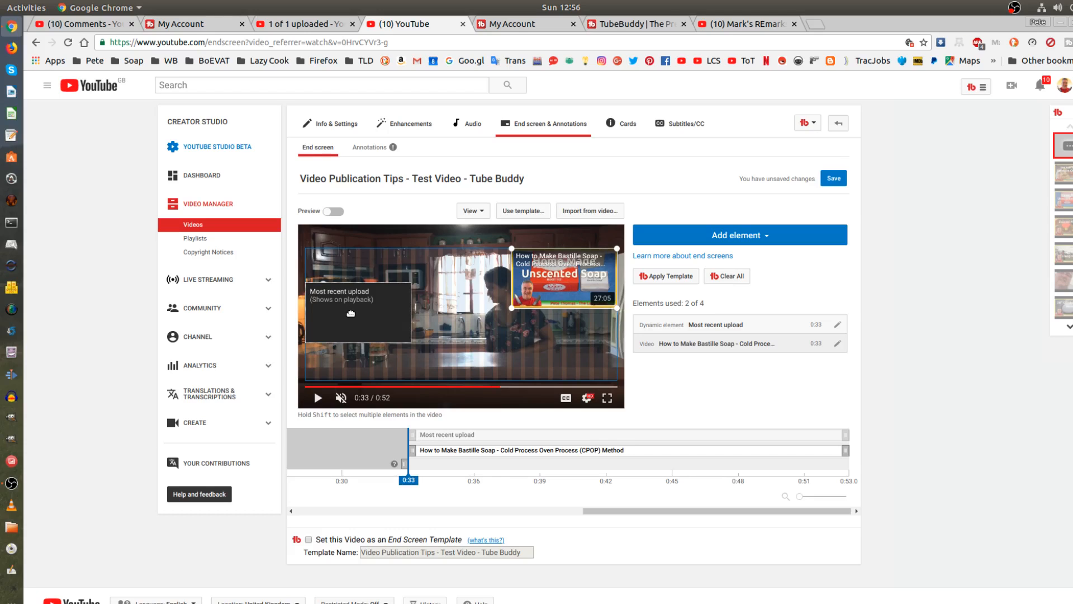
Move the most recent upload and soap video elements so they sit level at mid-height on opposite sides of the frame
{"action": "left_click_drag", "start_coordinate": [351, 314], "coordinate": [347, 273]}
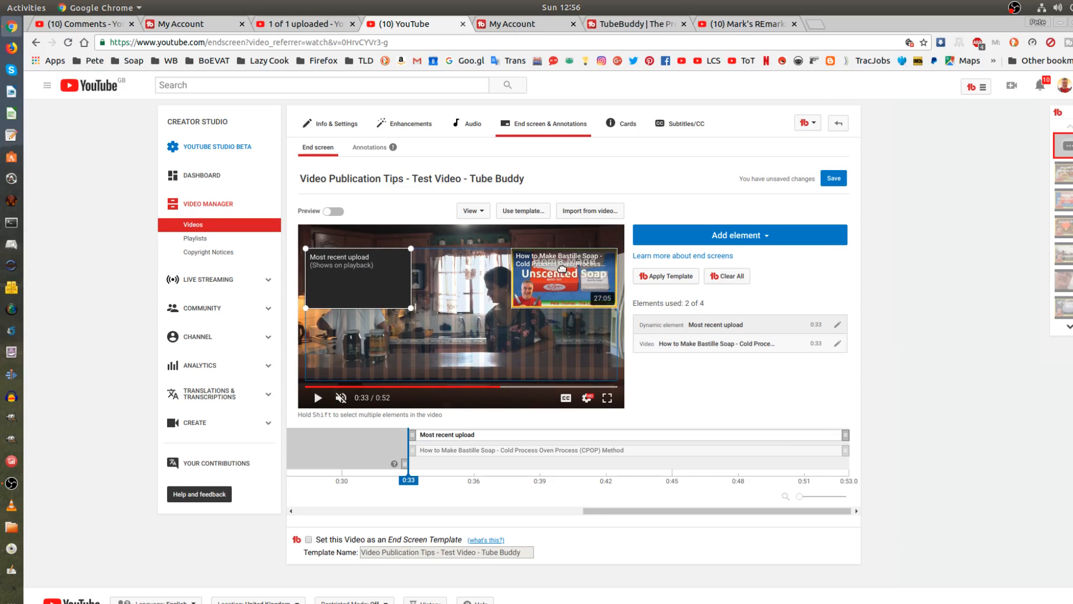
{"action": "left_click_drag", "start_coordinate": [562, 268], "coordinate": [561, 302]}
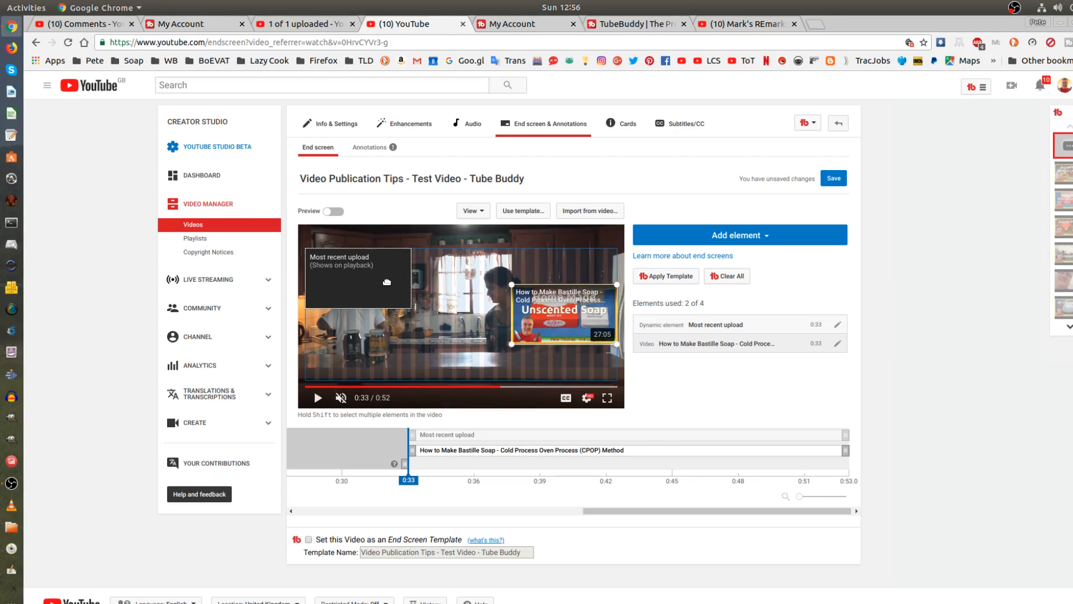
{"action": "left_click_drag", "start_coordinate": [386, 282], "coordinate": [370, 318]}
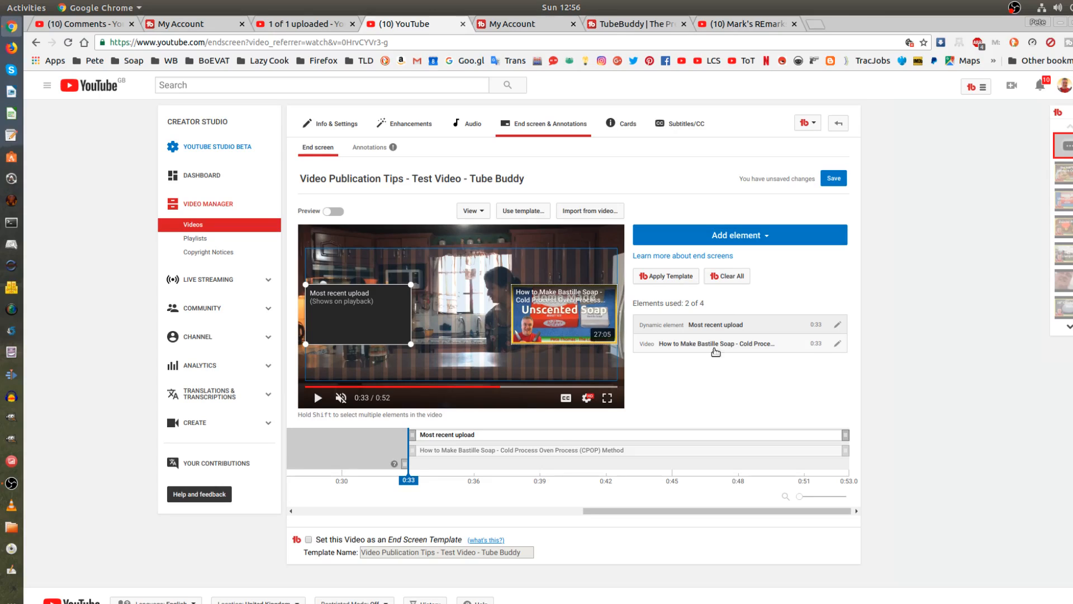
Change the soap video element to feature the "Tutorials" playlist instead
{"action": "left_click", "coordinate": [837, 344]}
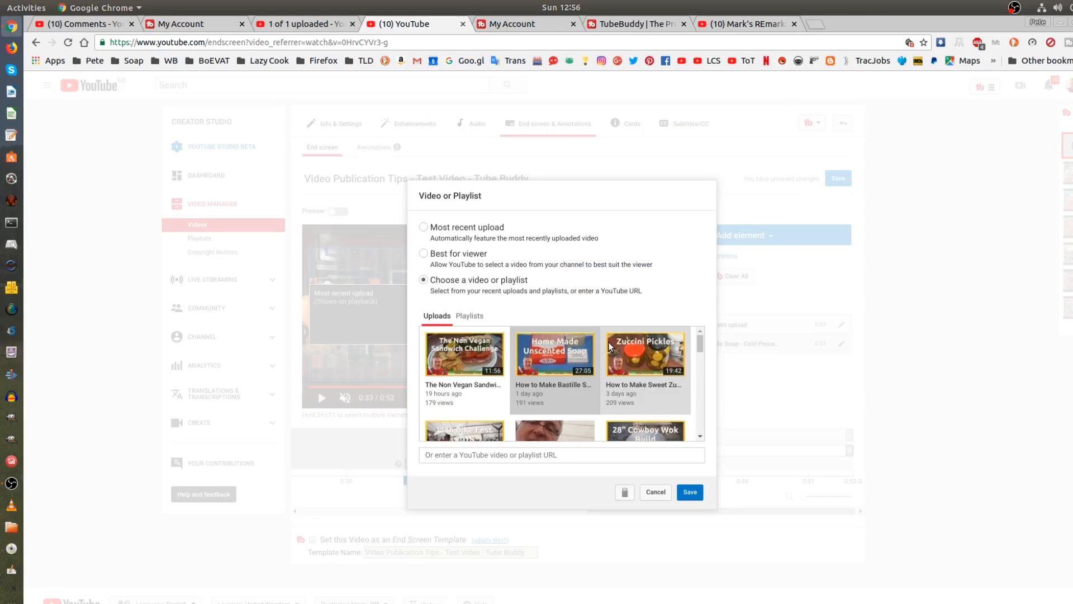
{"action": "left_click", "coordinate": [469, 316]}
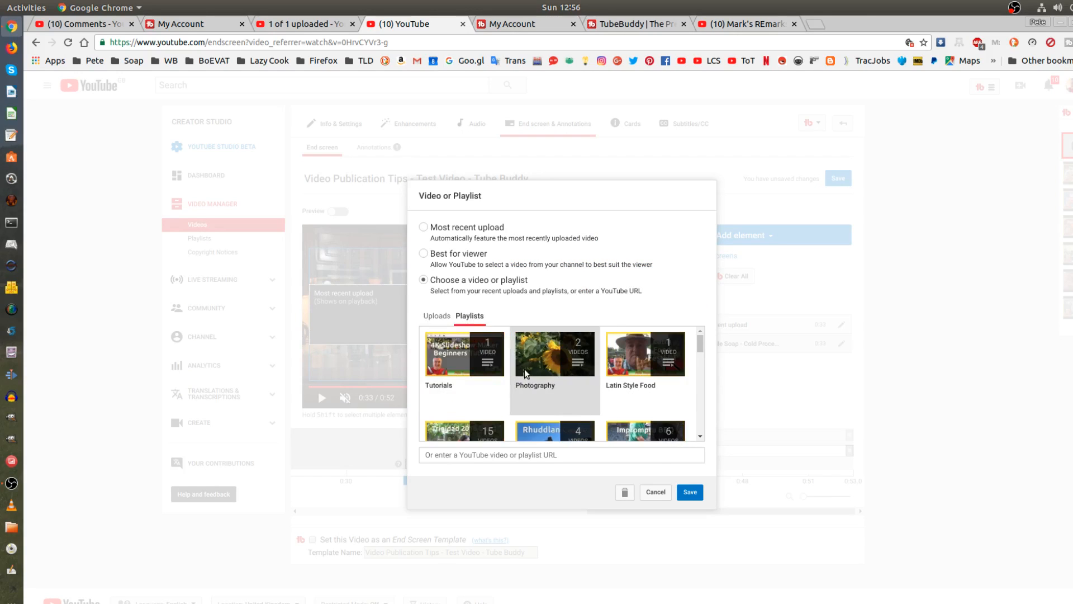
{"action": "scroll", "coordinate": [542, 380], "scroll_direction": "down", "scroll_amount": 2}
{"action": "scroll", "coordinate": [548, 377], "scroll_direction": "up", "scroll_amount": 2}
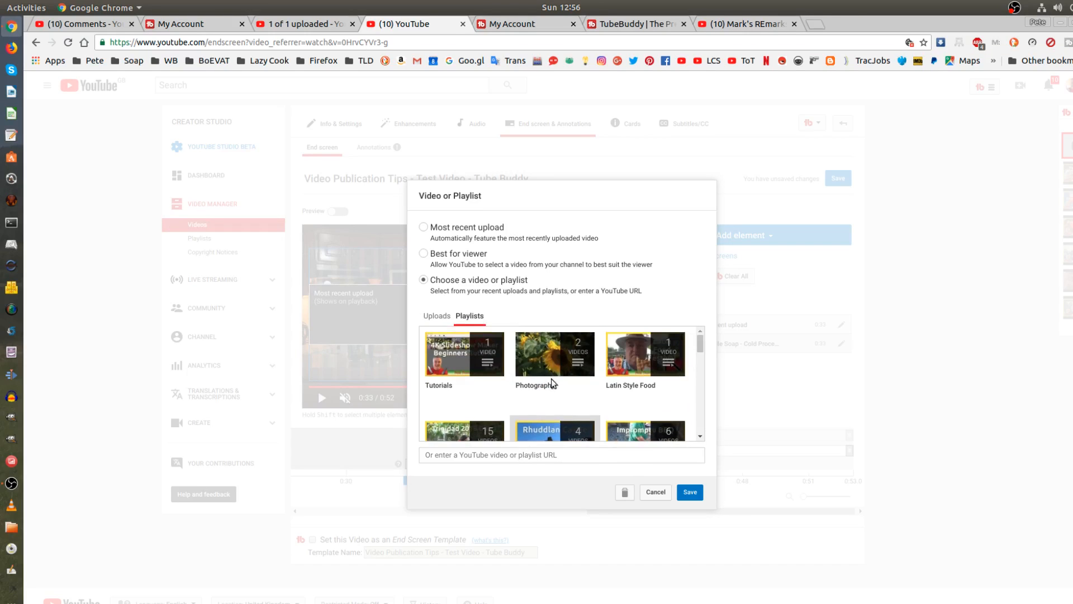
{"action": "left_click", "coordinate": [459, 357]}
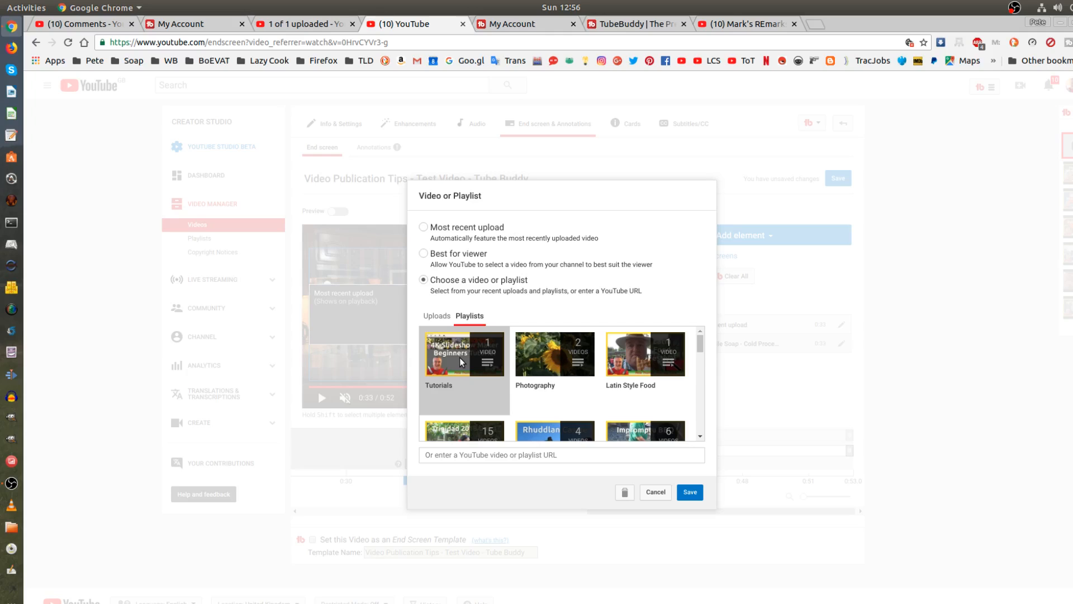
{"action": "left_click", "coordinate": [691, 493]}
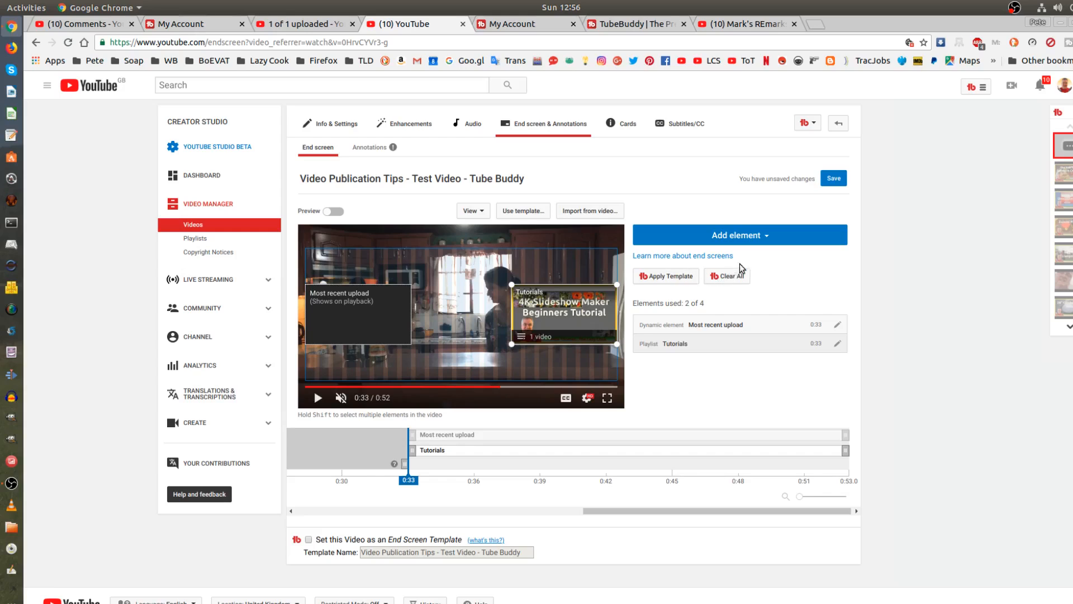
Add a Subscribe element and place it between the most recent upload and Tutorials elements
{"action": "left_click", "coordinate": [769, 238]}
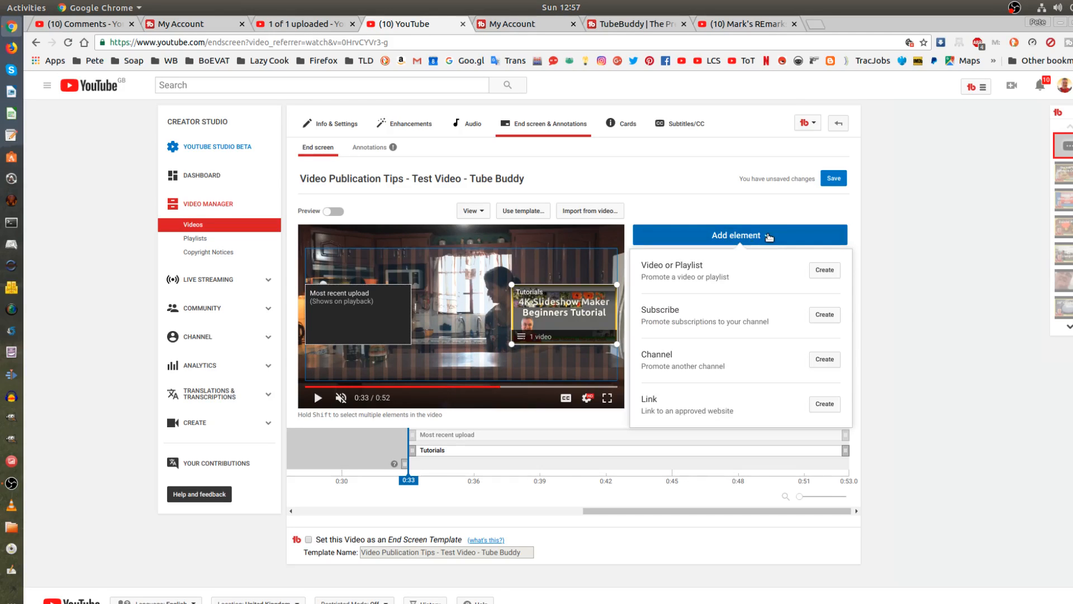
{"action": "left_click", "coordinate": [829, 316]}
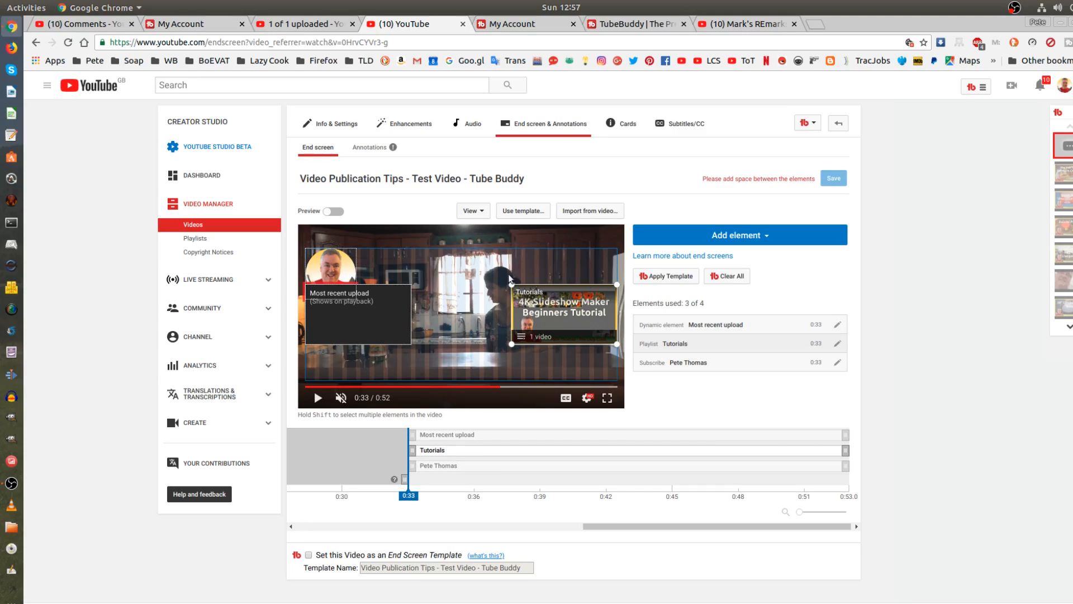
{"action": "left_click_drag", "start_coordinate": [333, 266], "coordinate": [455, 309]}
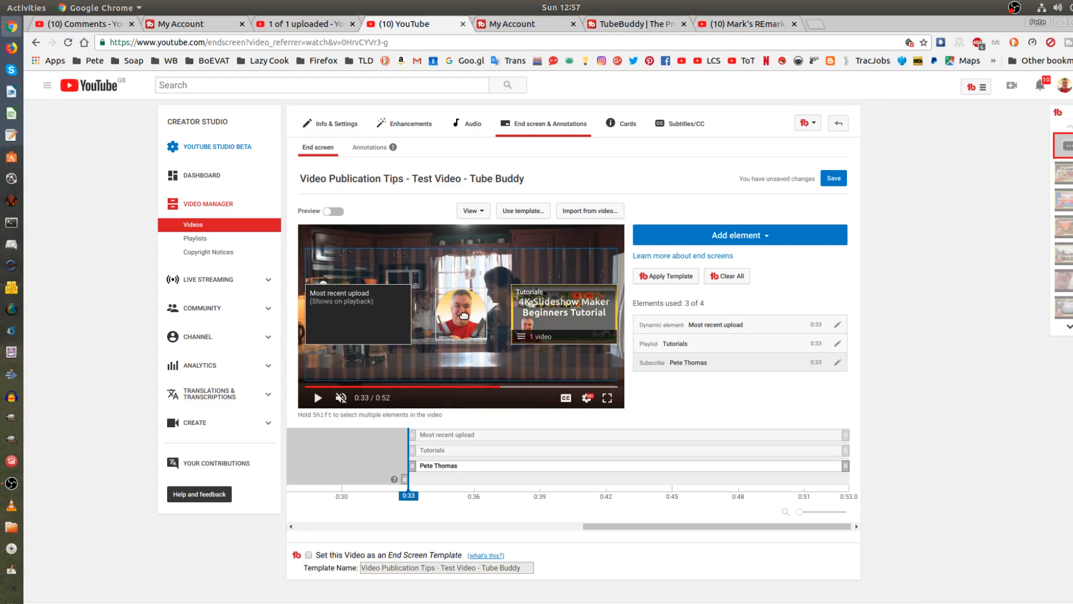
Copy the URL of the open Mark's REmarks channel page and return to the end screen editor
{"action": "left_click", "coordinate": [724, 25]}
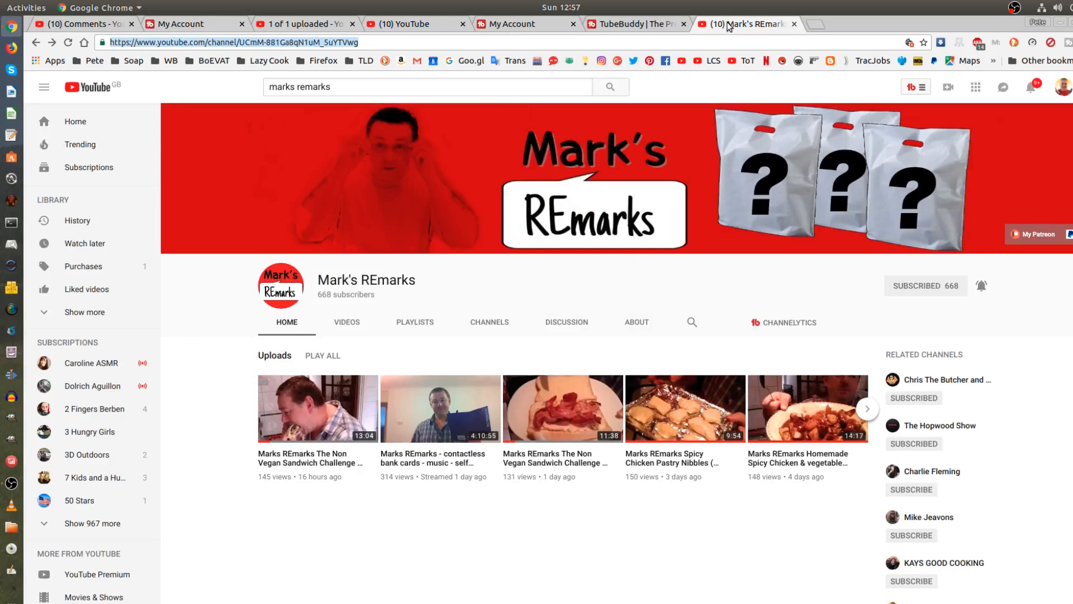
{"action": "right_click", "coordinate": [288, 43]}
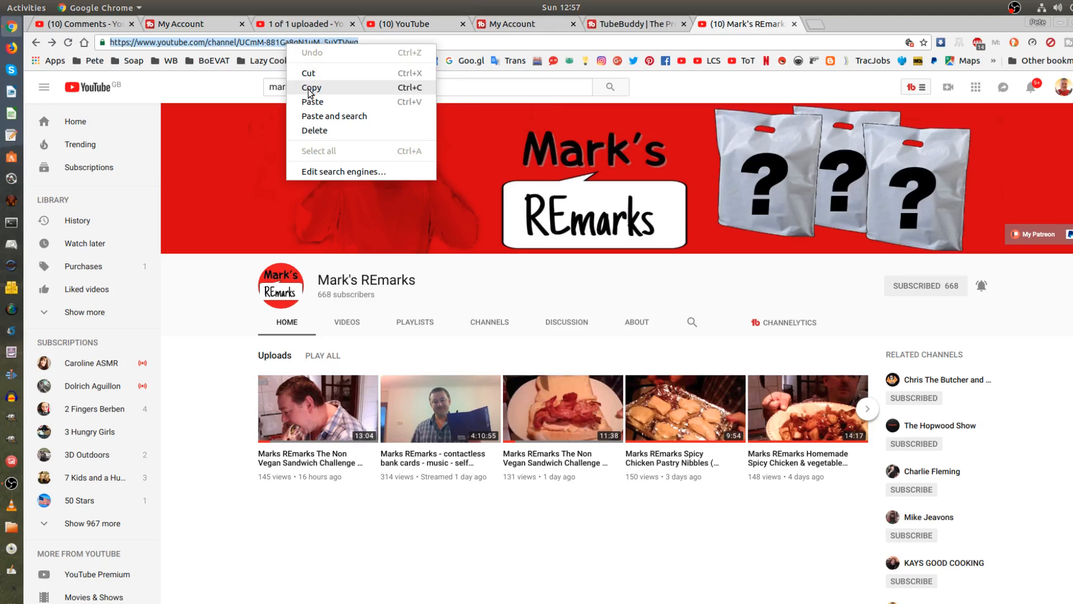
{"action": "left_click", "coordinate": [311, 85]}
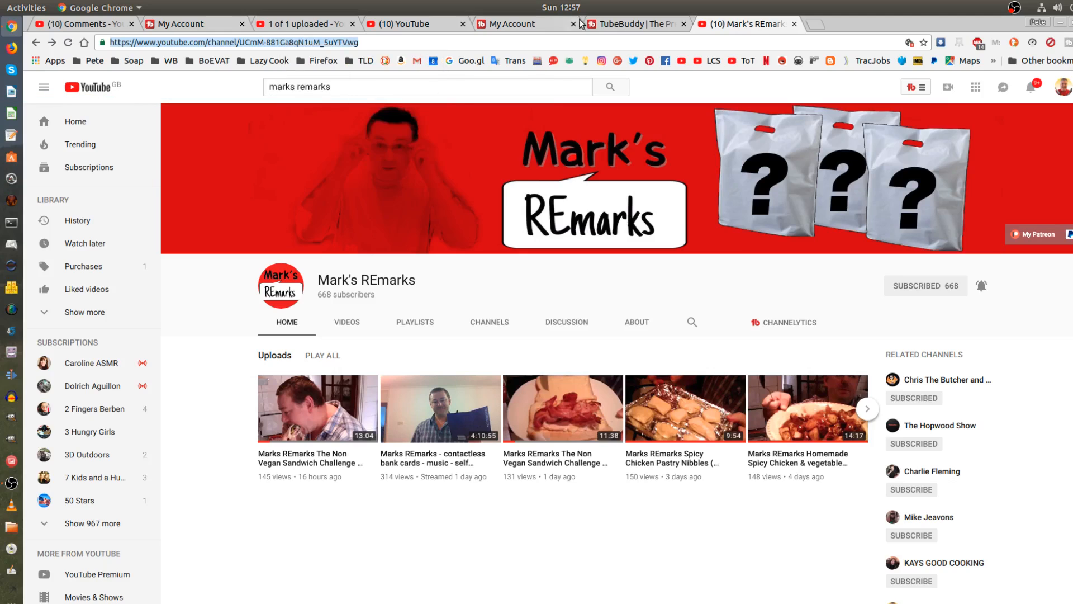
{"action": "left_click", "coordinate": [415, 26]}
Delete the Subscribe element from the end screen
{"action": "left_click", "coordinate": [450, 317]}
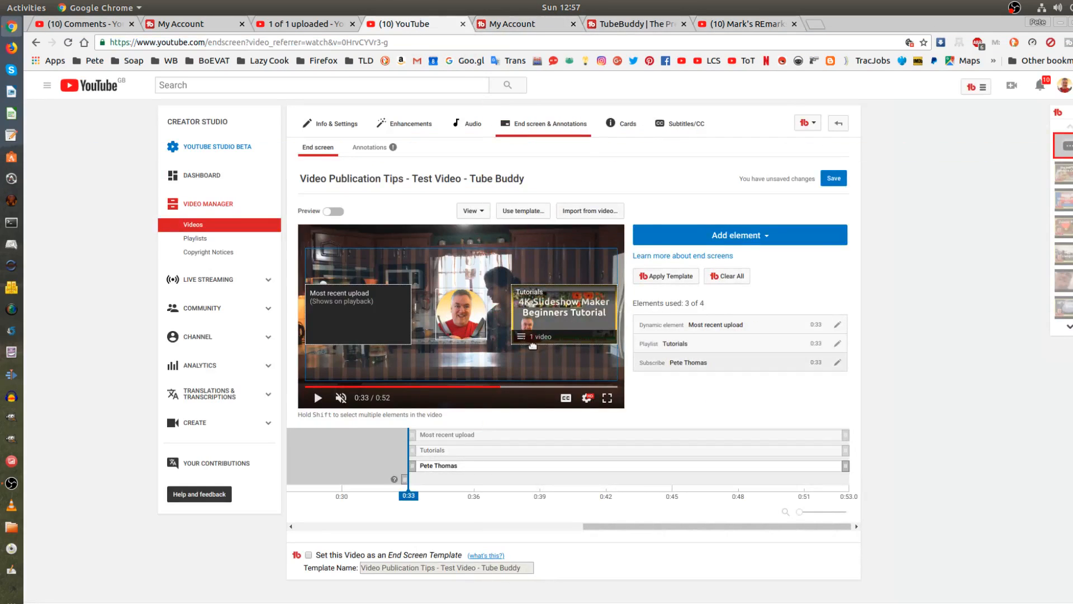
{"action": "left_click", "coordinate": [841, 372]}
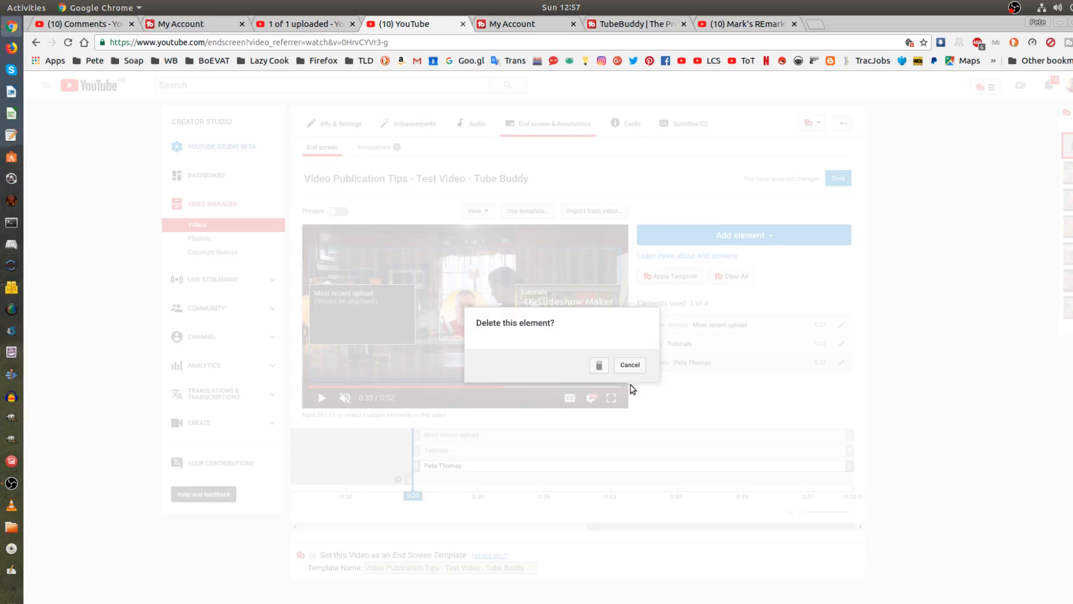
{"action": "left_click", "coordinate": [607, 369]}
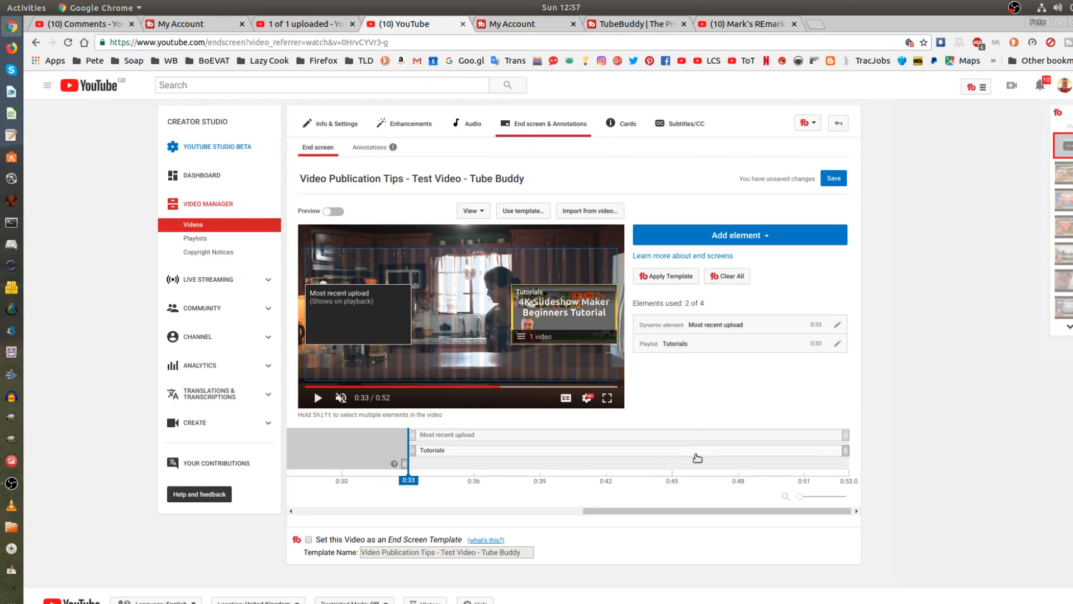
Add a Channel element with the copied Mark's REmarks URL and a message to say hi to its owner, placed between the other two elements
{"action": "left_click", "coordinate": [759, 243]}
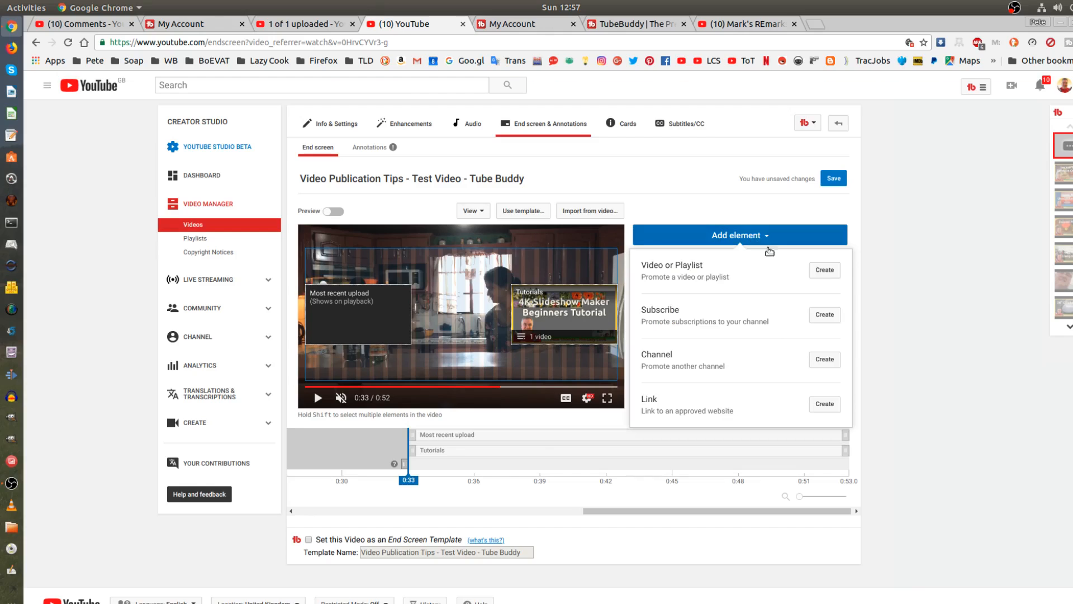
{"action": "left_click", "coordinate": [824, 359]}
{"action": "right_click", "coordinate": [482, 346]}
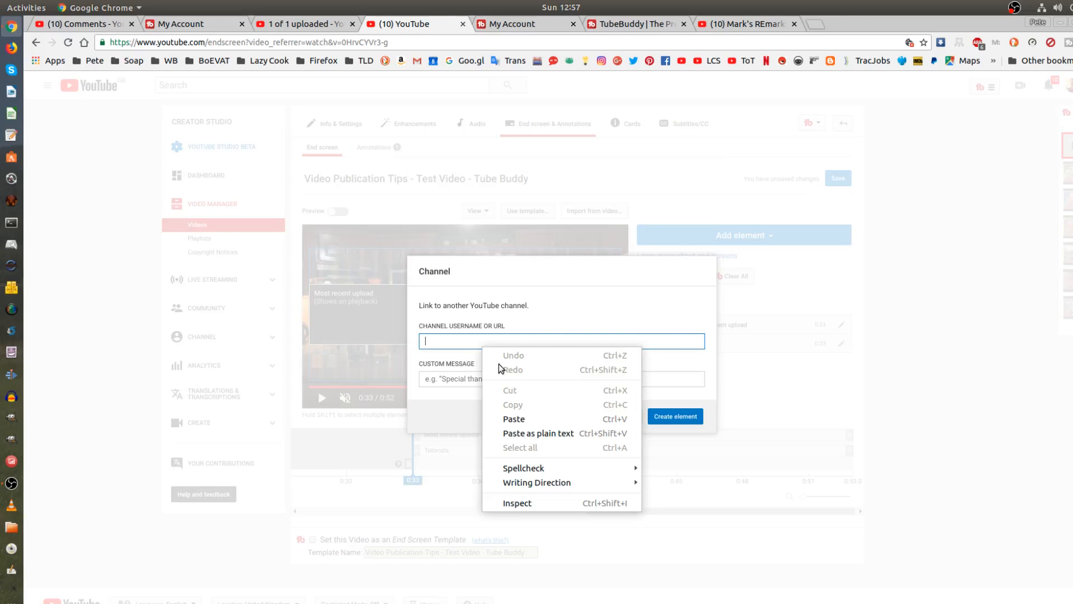
{"action": "left_click", "coordinate": [513, 419]}
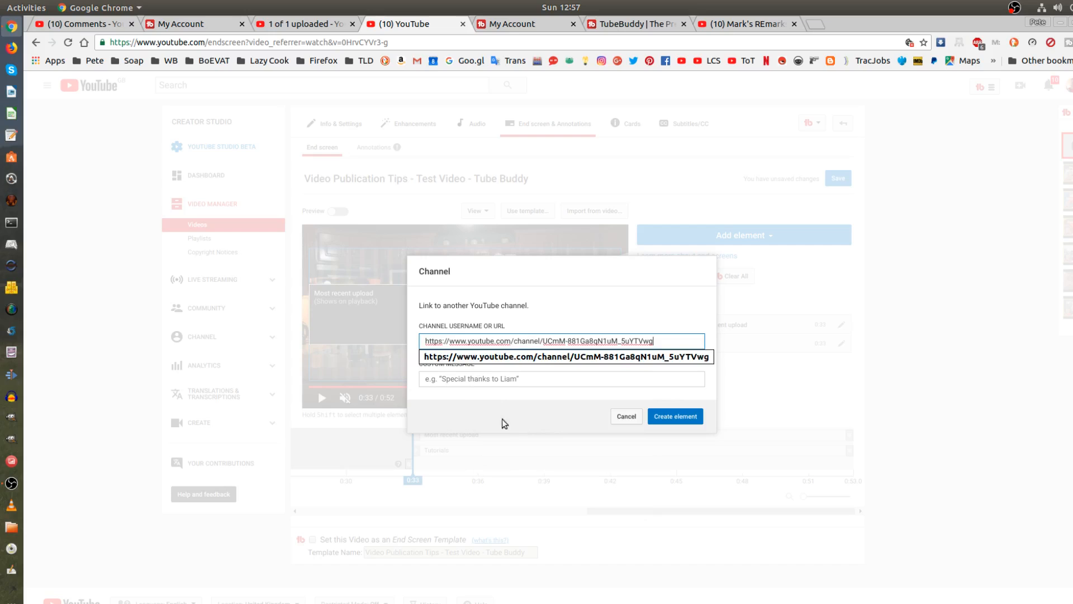
{"action": "left_click", "coordinate": [448, 378]}
{"action": "type", "text": "Sa"}
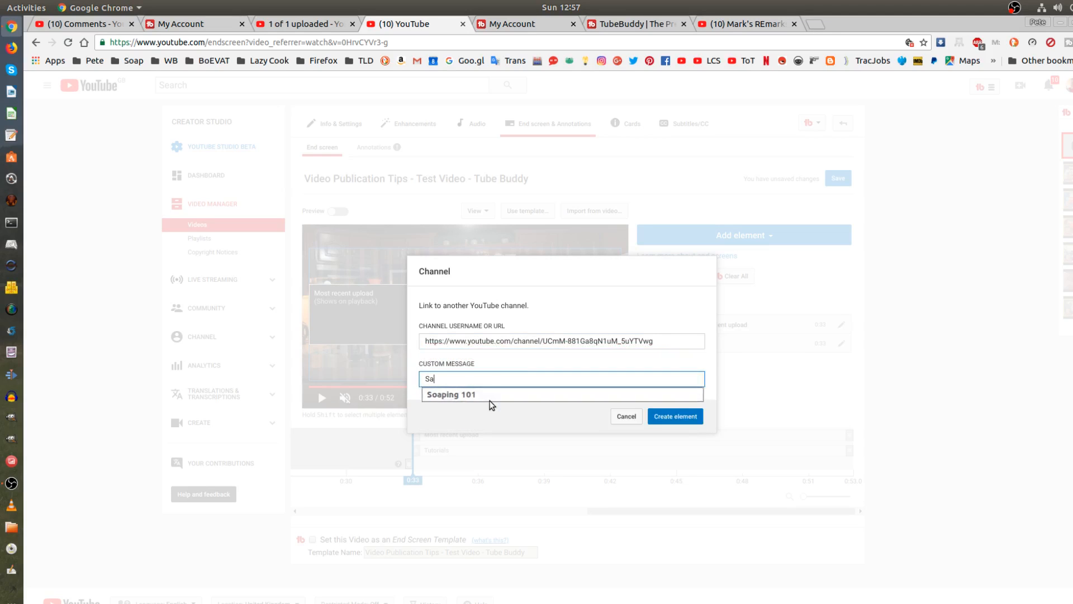
{"action": "type", "text": "y hi to Mark"}
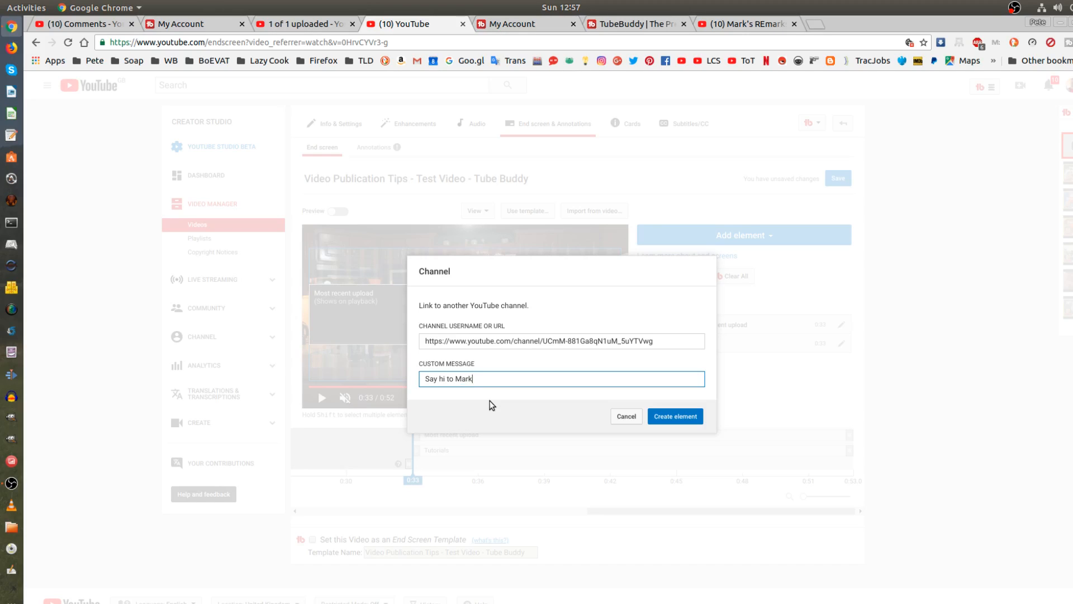
{"action": "left_click", "coordinate": [691, 419]}
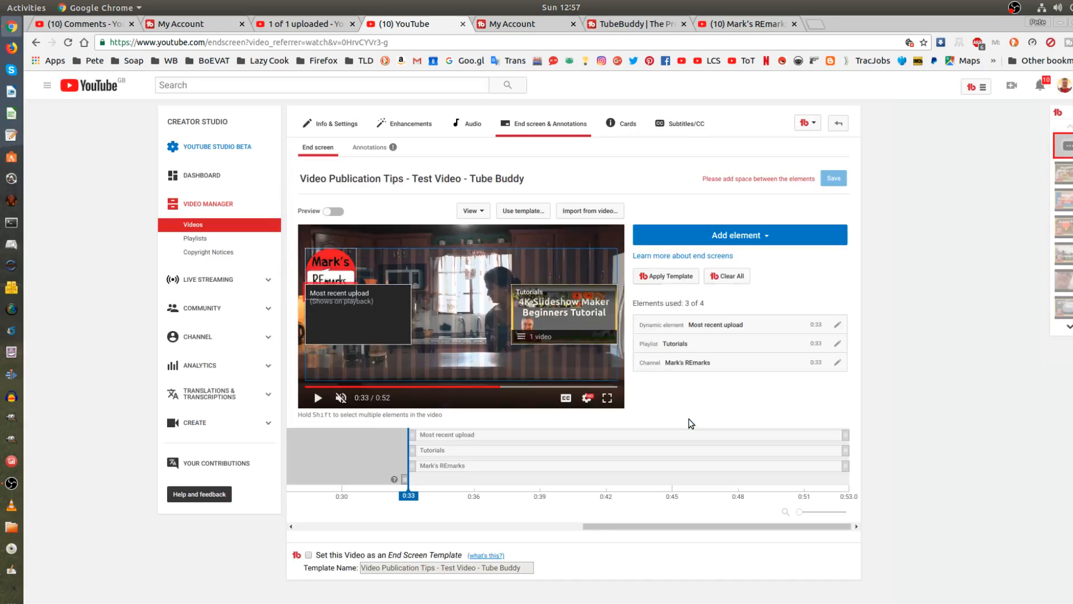
{"action": "left_click_drag", "start_coordinate": [332, 268], "coordinate": [465, 310]}
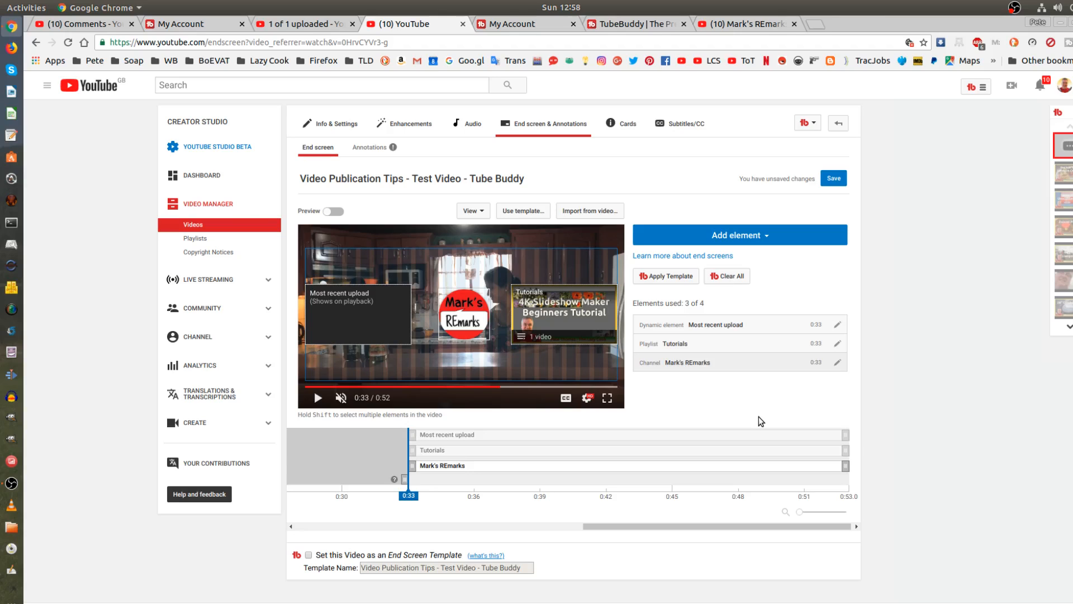
Save the end screen with its most recent upload, Tutorials and Mark's REmarks elements
{"action": "left_click", "coordinate": [766, 239]}
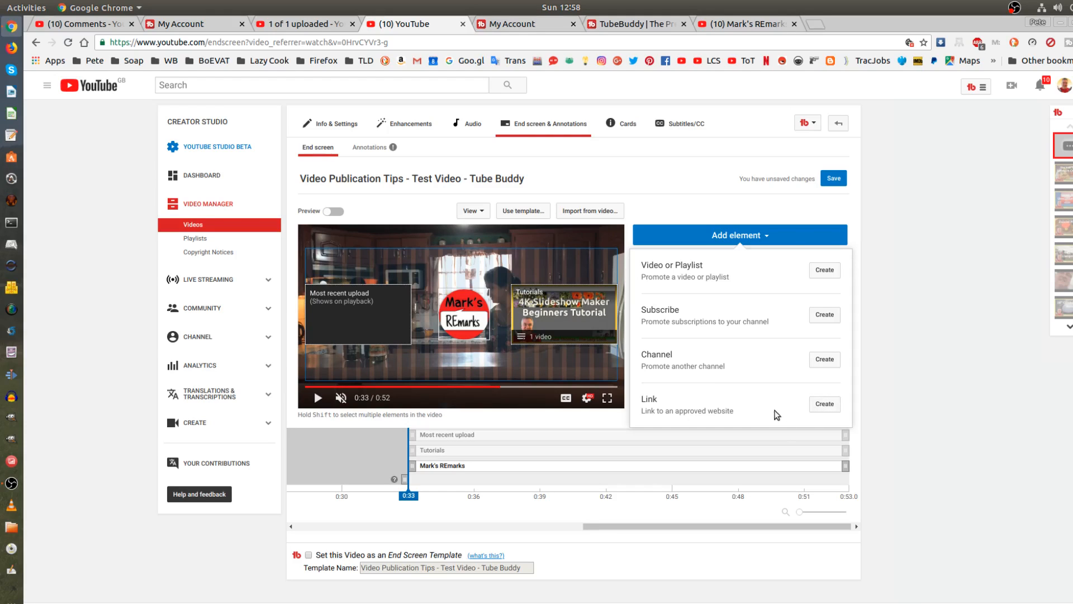
{"action": "left_click", "coordinate": [633, 180]}
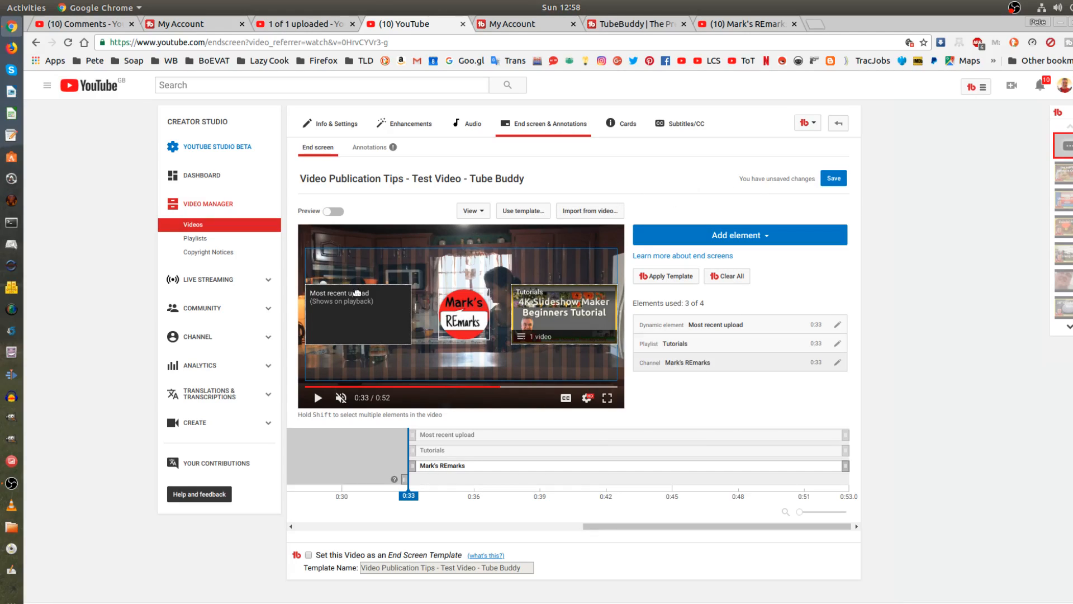
{"action": "left_click", "coordinate": [833, 179]}
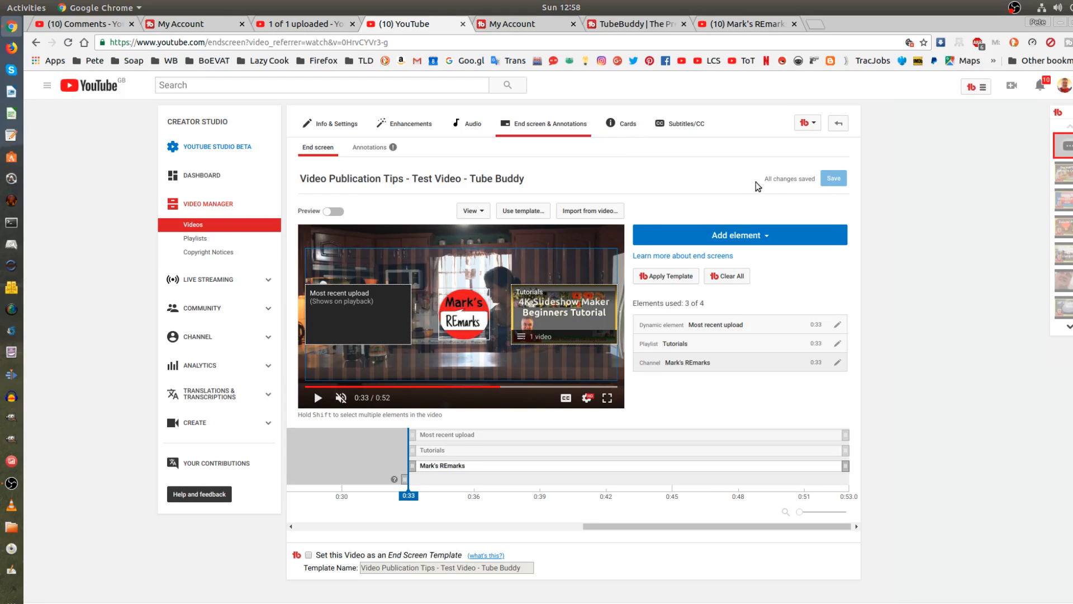
Return to the test video's upload page and review its basic info beside the upload checklist
{"action": "left_click", "coordinate": [624, 124]}
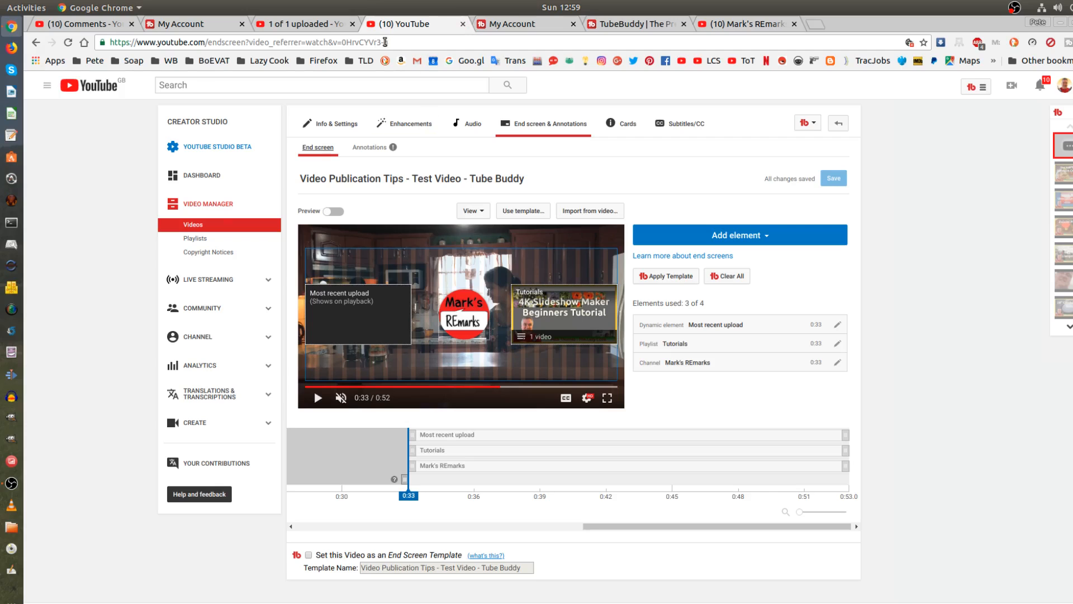
{"action": "left_click", "coordinate": [302, 25]}
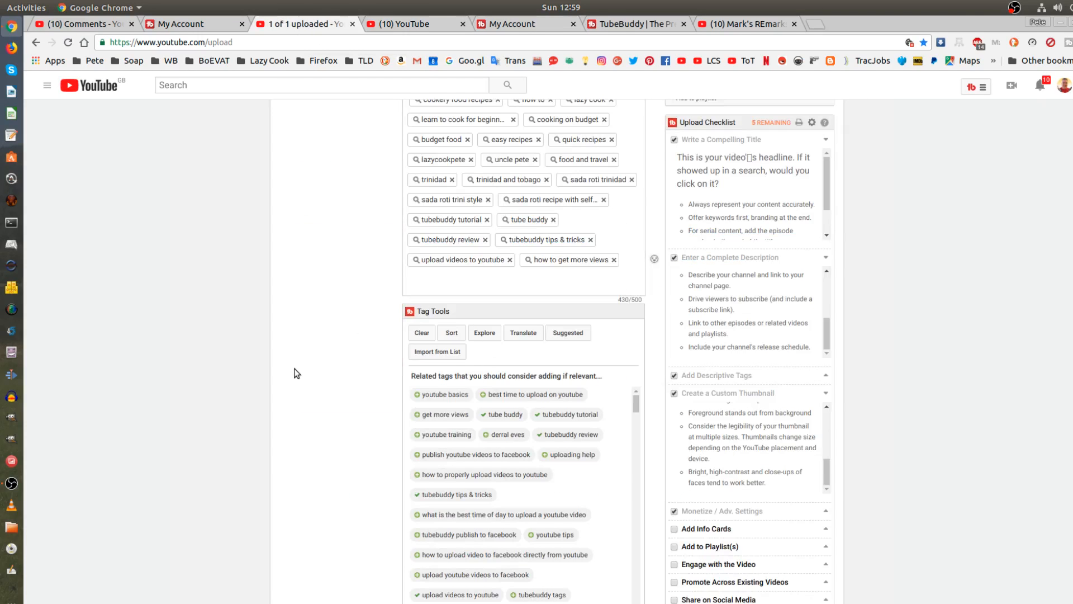
{"action": "scroll", "coordinate": [295, 373], "scroll_direction": "up", "scroll_amount": 3}
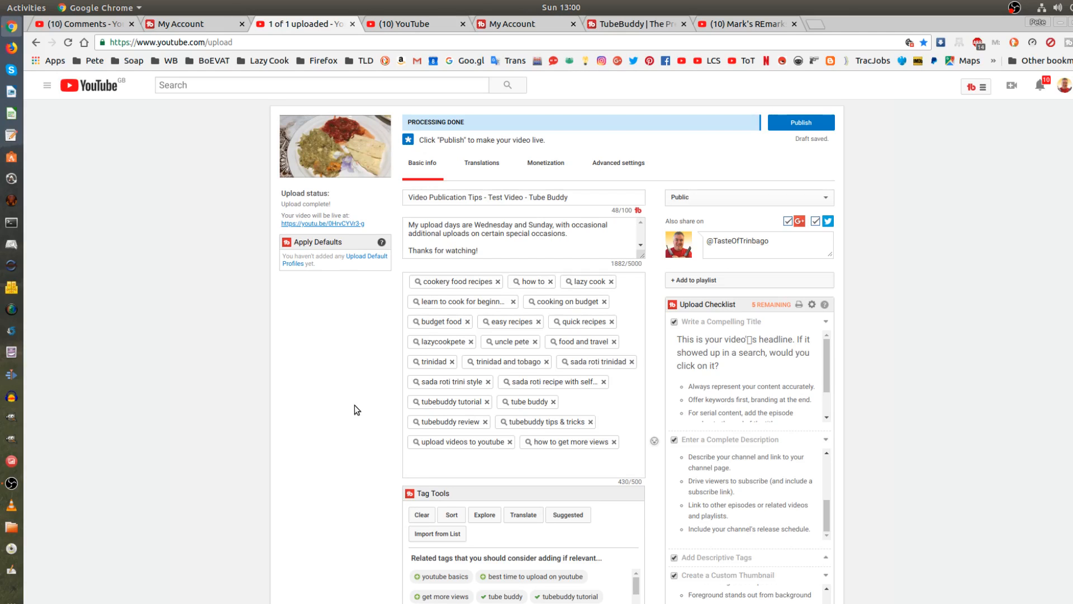
Open TubeBuddy's pricing page and examine the Free, Pro, Star and Legend plans and their productivity tools comparison
{"action": "left_click", "coordinate": [628, 21]}
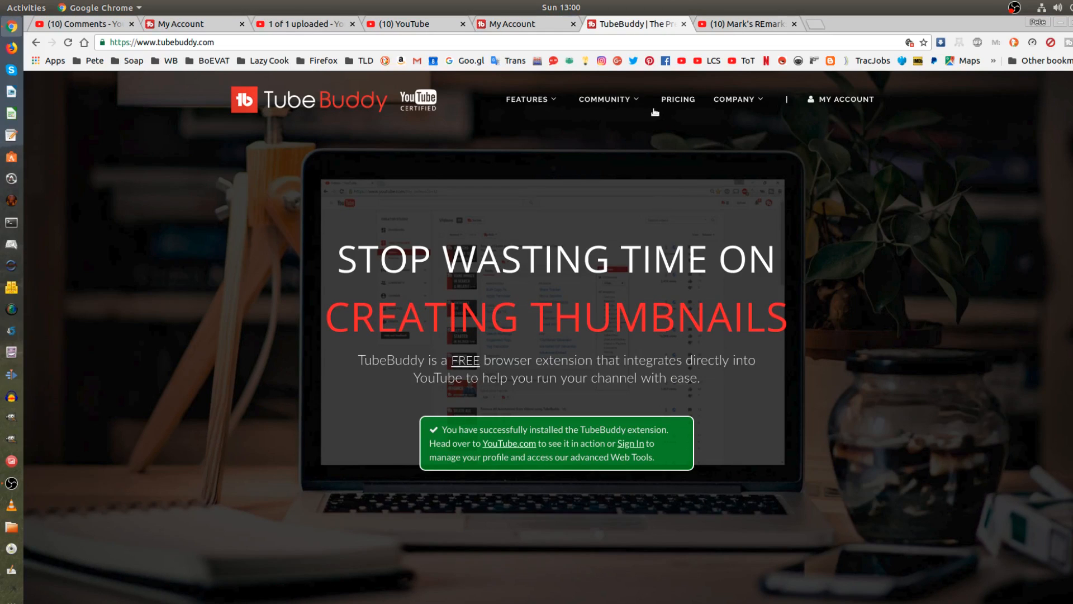
{"action": "left_click", "coordinate": [678, 101]}
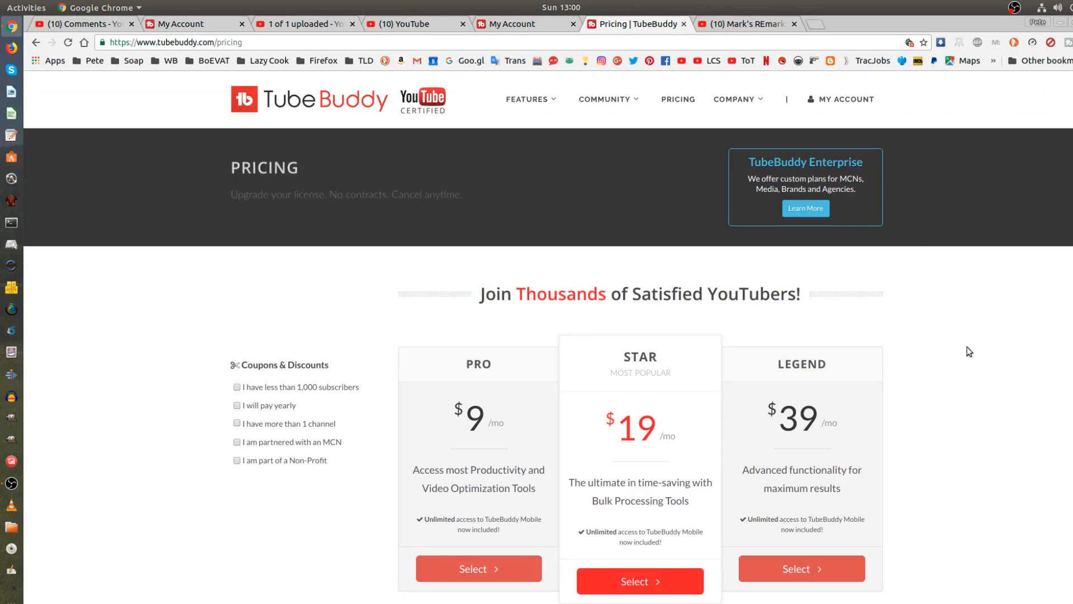
{"action": "scroll", "coordinate": [981, 391], "scroll_direction": "down", "scroll_amount": 2}
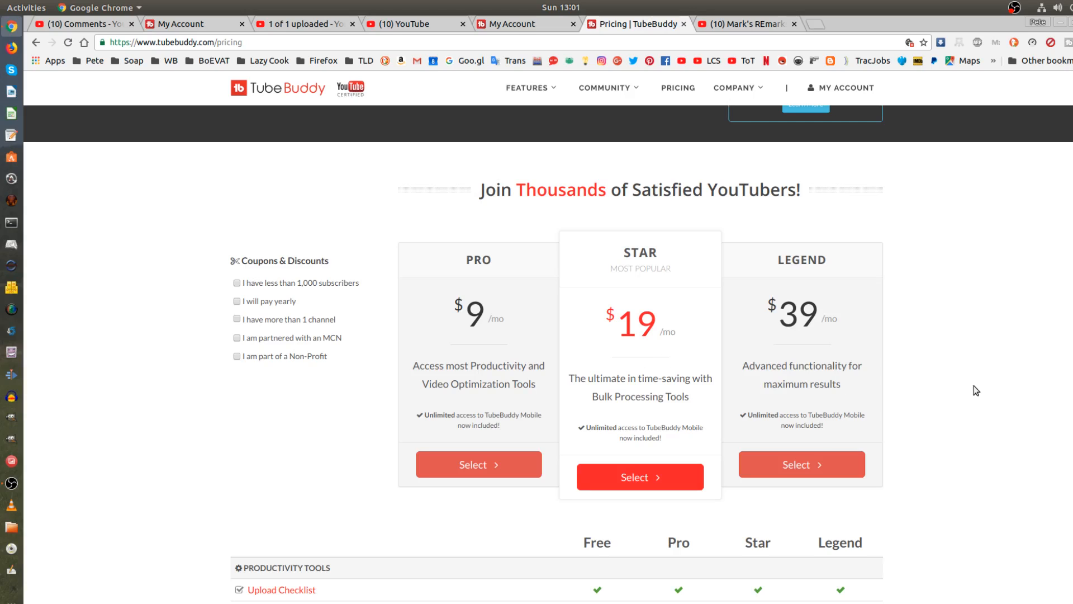
{"action": "scroll", "coordinate": [1004, 371], "scroll_direction": "down", "scroll_amount": 7}
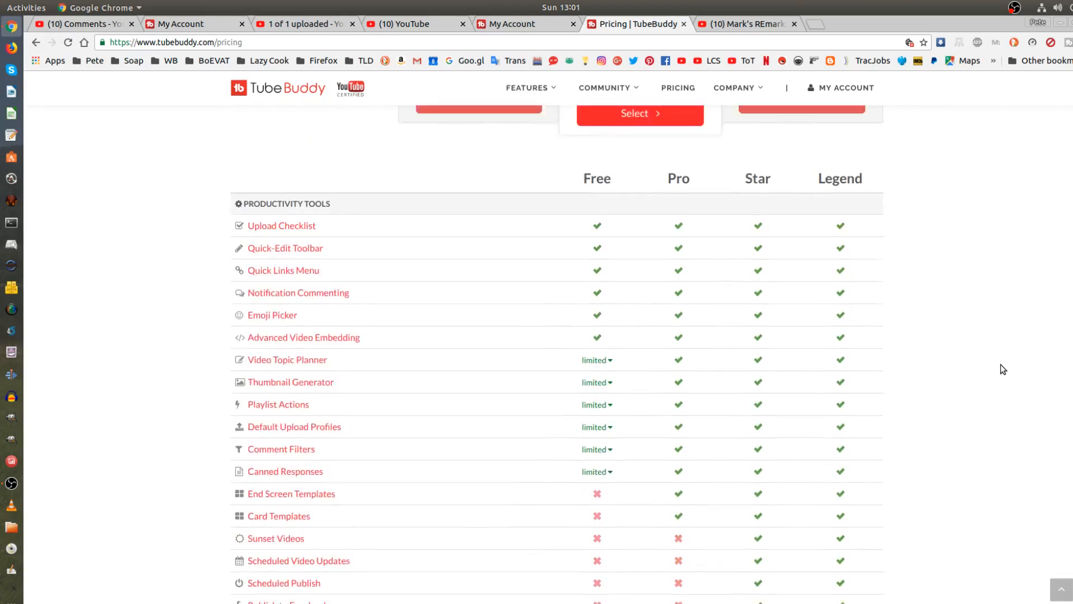
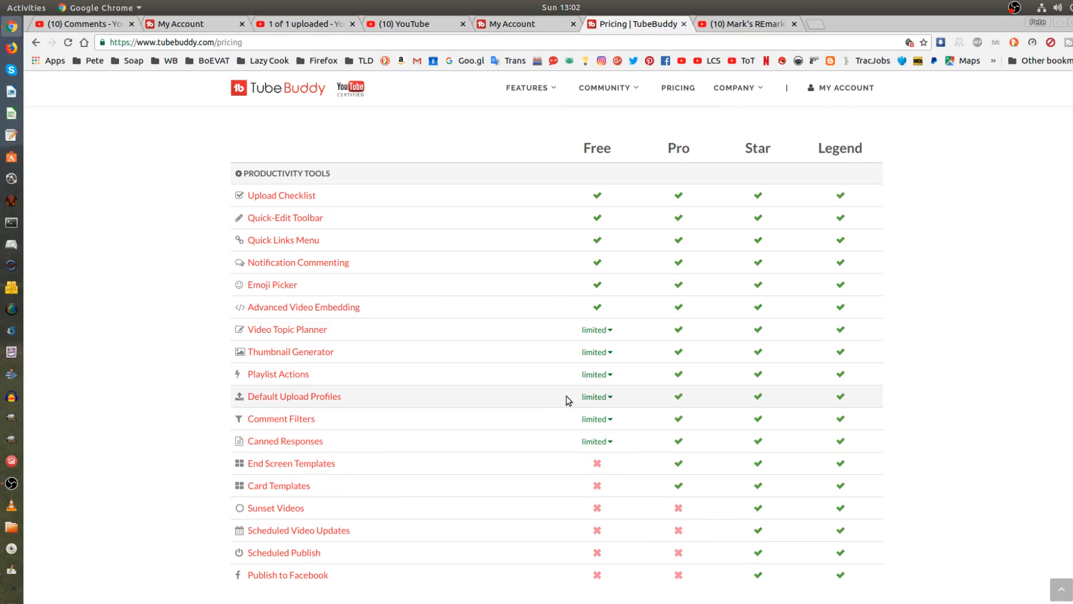
Switch to the channel's Comments page and look through the published comments and replies
{"action": "left_click", "coordinate": [61, 24]}
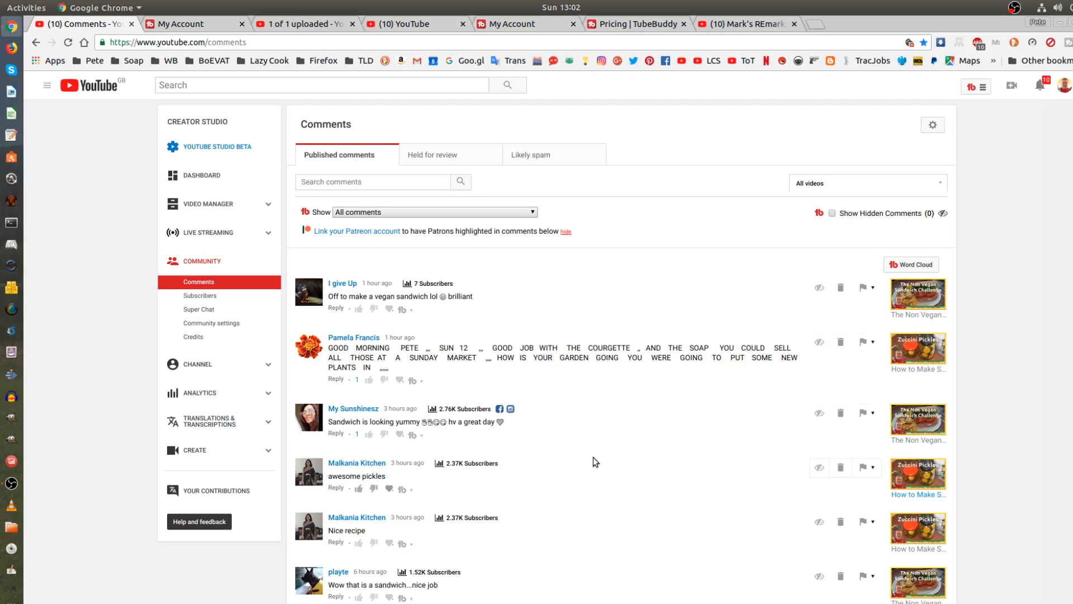
{"action": "scroll", "coordinate": [604, 467], "scroll_direction": "down", "scroll_amount": 3}
{"action": "scroll", "coordinate": [603, 470], "scroll_direction": "down", "scroll_amount": 4}
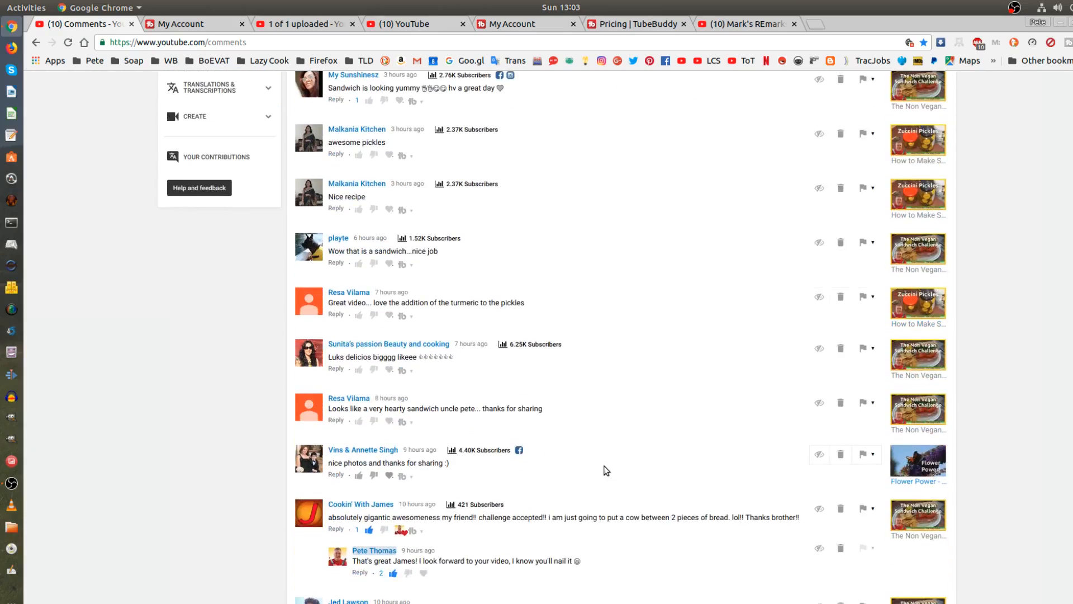
{"action": "scroll", "coordinate": [603, 469], "scroll_direction": "up", "scroll_amount": 5}
{"action": "scroll", "coordinate": [604, 447], "scroll_direction": "up", "scroll_amount": 2}
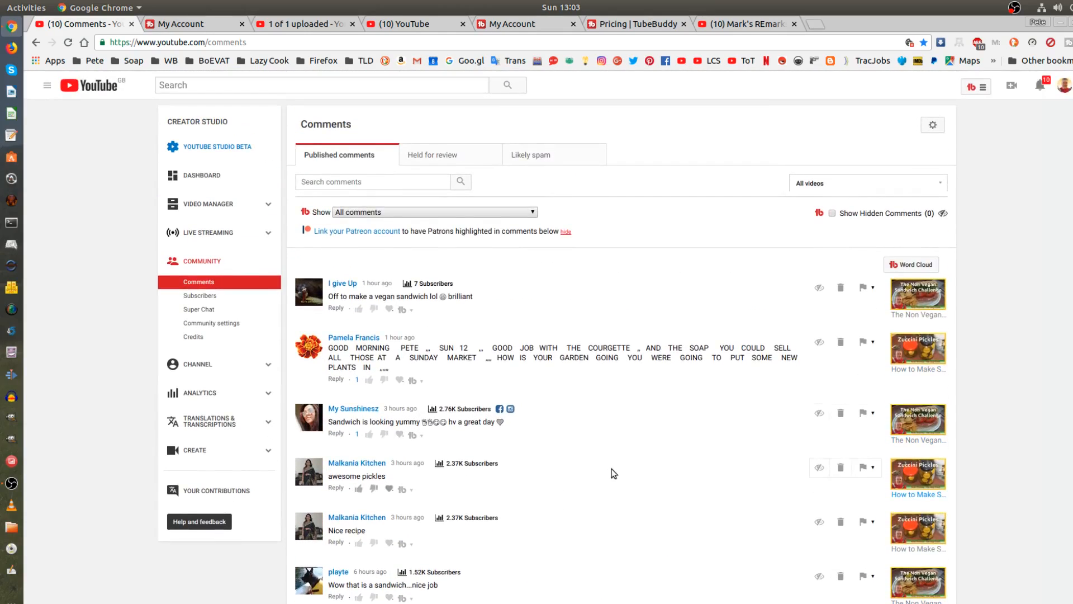
{"action": "scroll", "coordinate": [612, 468], "scroll_direction": "down", "scroll_amount": 6}
{"action": "scroll", "coordinate": [615, 483], "scroll_direction": "down", "scroll_amount": 3}
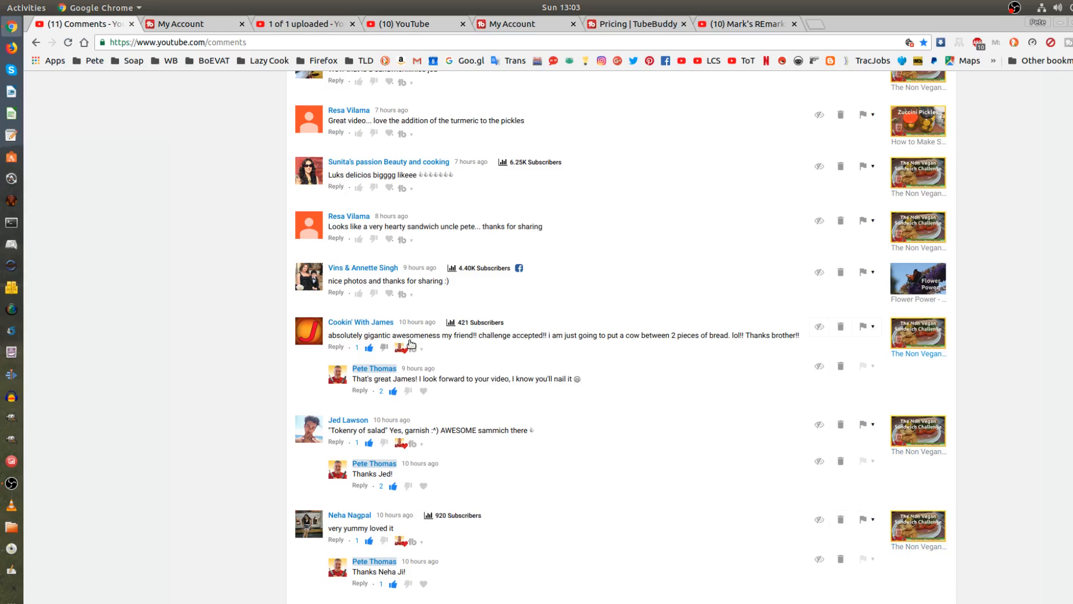
{"action": "scroll", "coordinate": [410, 343], "scroll_direction": "up", "scroll_amount": 4}
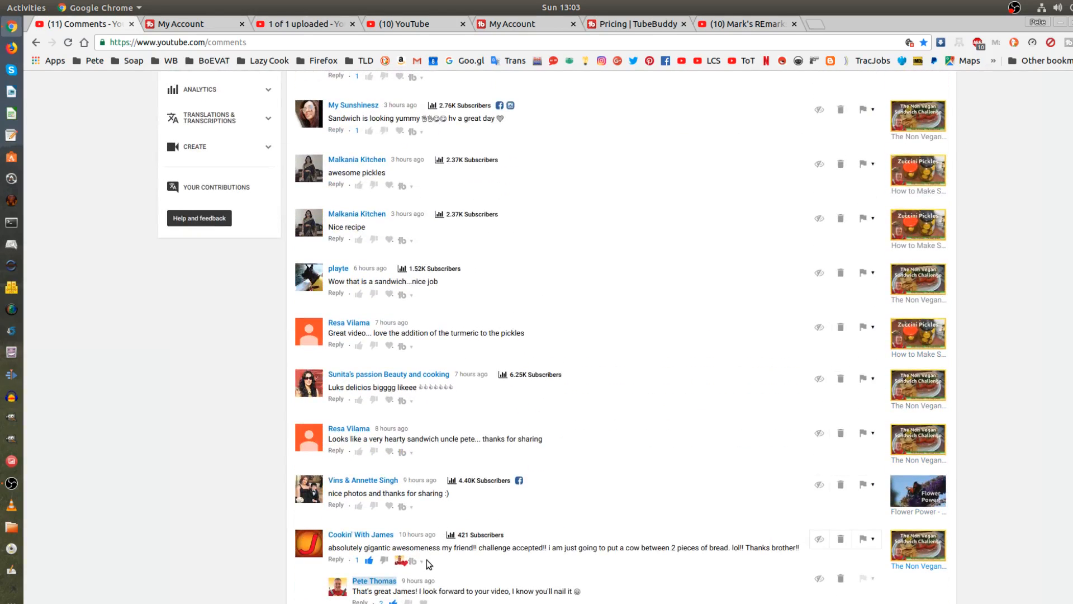
{"action": "scroll", "coordinate": [471, 364], "scroll_direction": "up", "scroll_amount": 4}
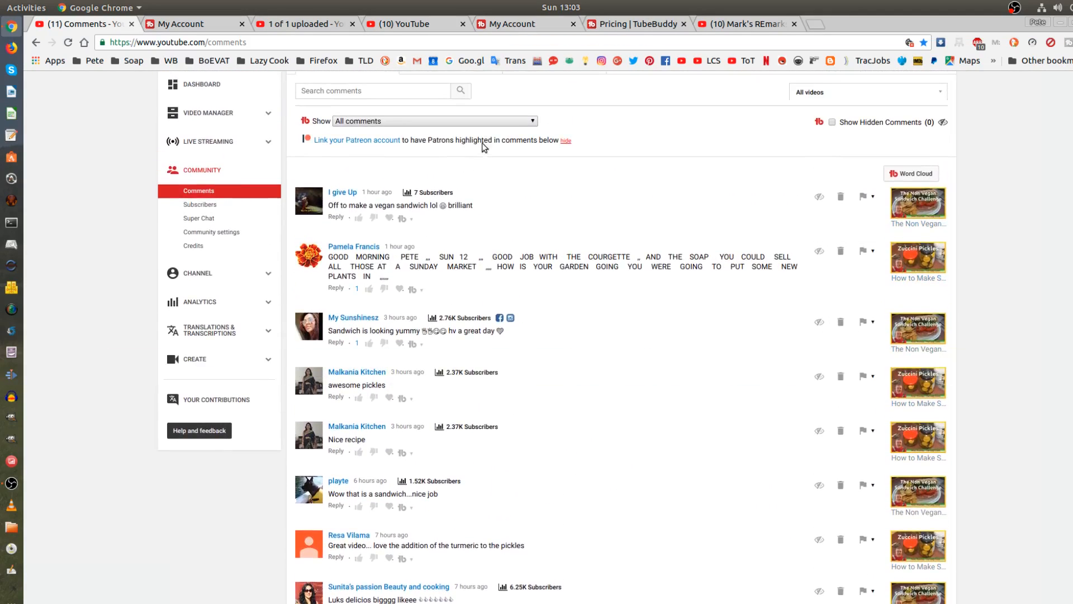
Filter the published comments to those not yet replied to and look through them
{"action": "left_click", "coordinate": [533, 121]}
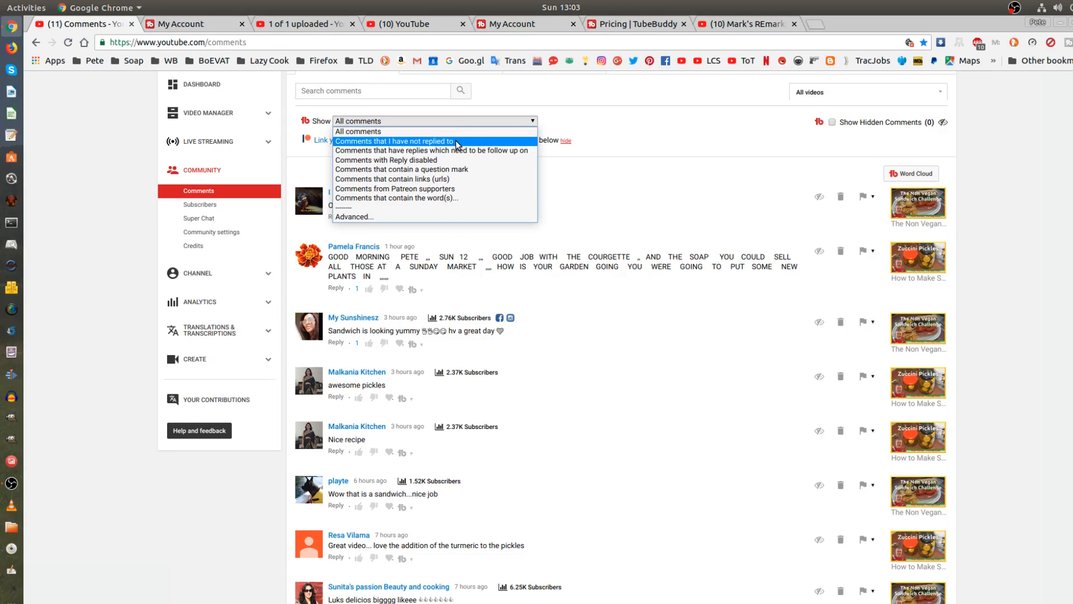
{"action": "left_click", "coordinate": [416, 143]}
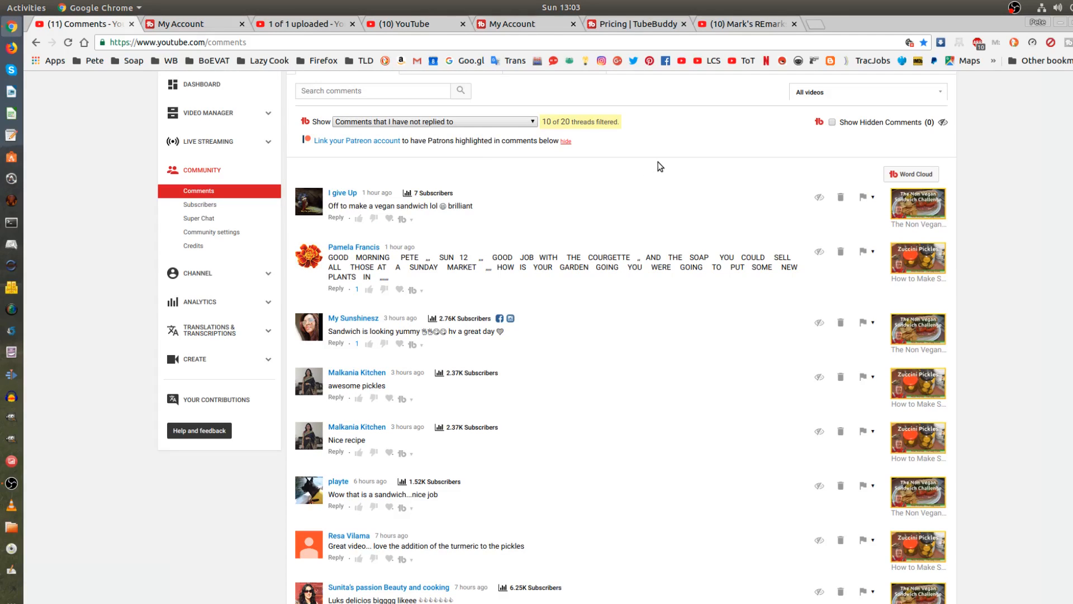
{"action": "scroll", "coordinate": [669, 250], "scroll_direction": "down", "scroll_amount": 5}
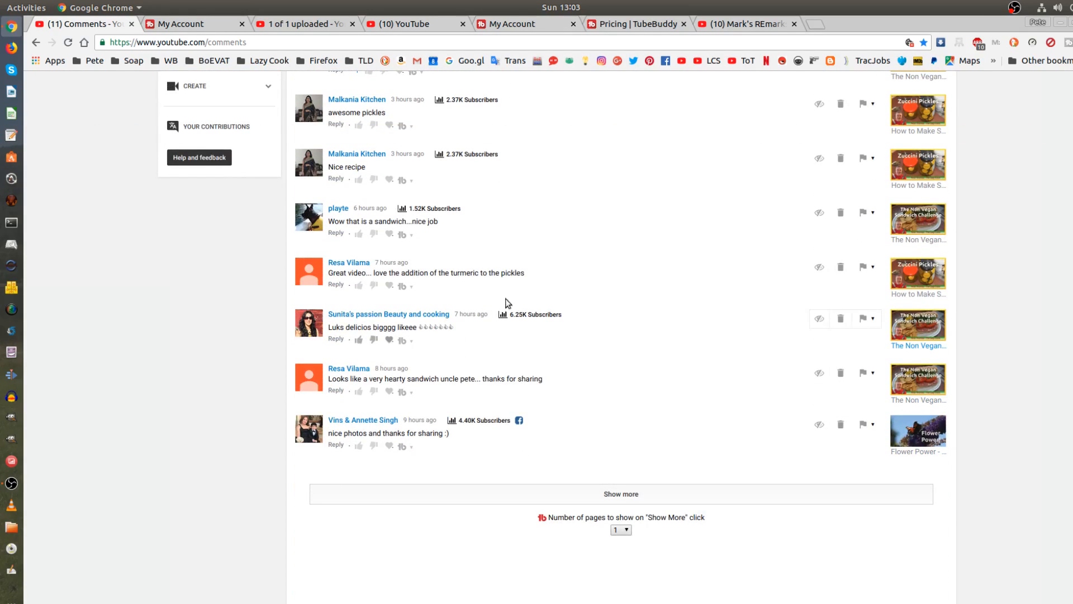
{"action": "scroll", "coordinate": [519, 254], "scroll_direction": "up", "scroll_amount": 7}
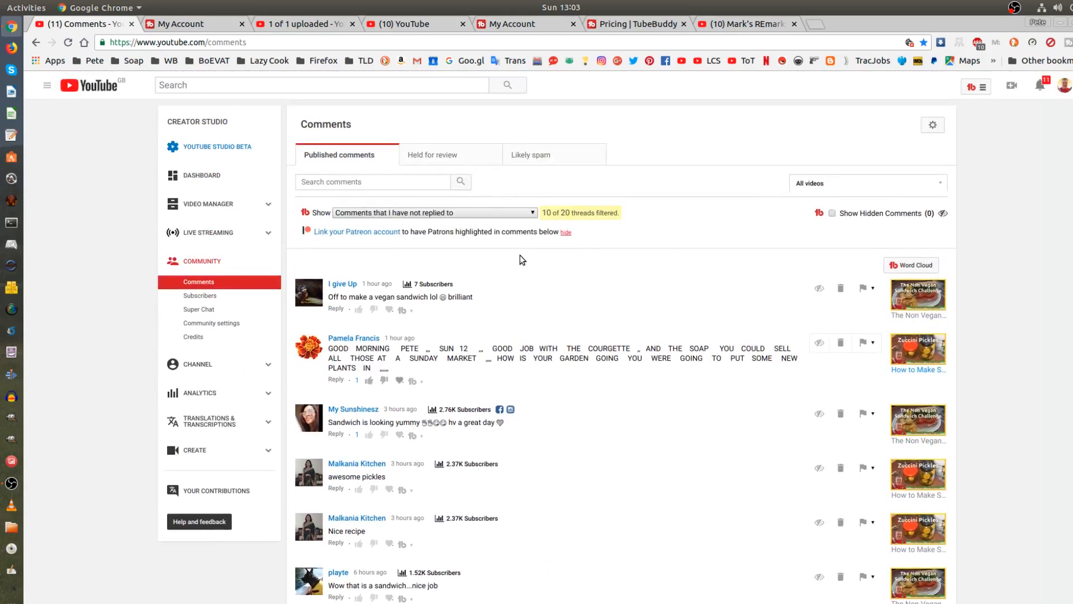
Filter to comments that have replies needing follow-up, load more threads and read through them
{"action": "left_click", "coordinate": [534, 215]}
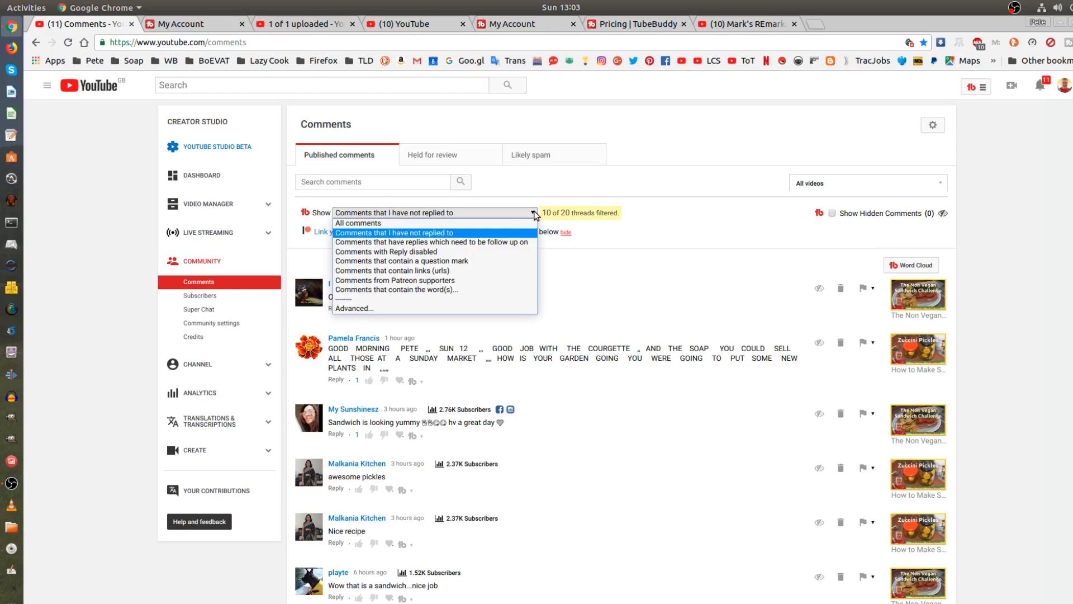
{"action": "left_click", "coordinate": [507, 239]}
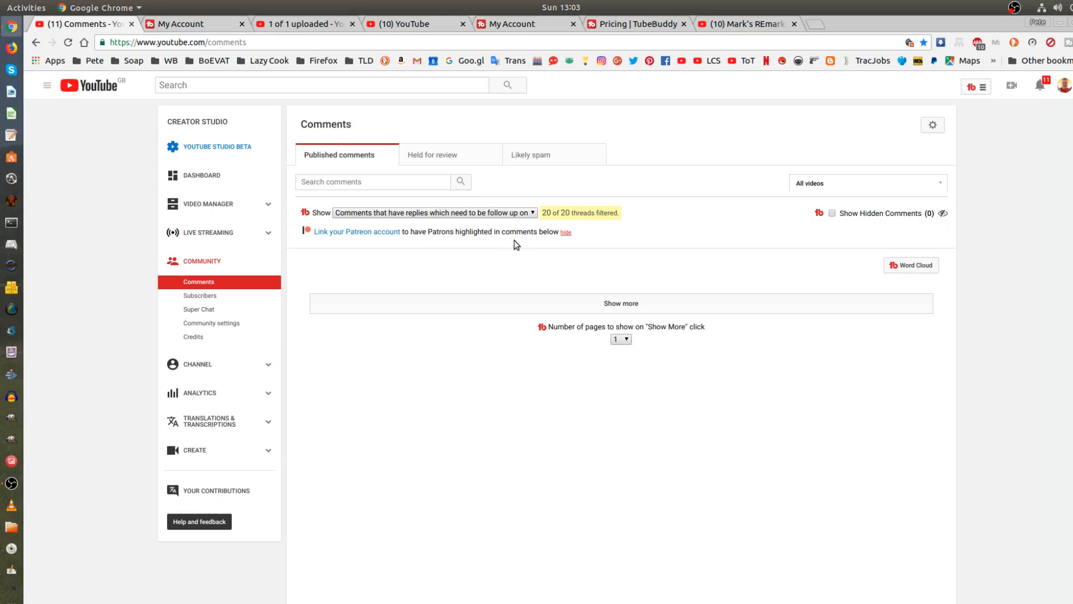
{"action": "left_click", "coordinate": [608, 312]}
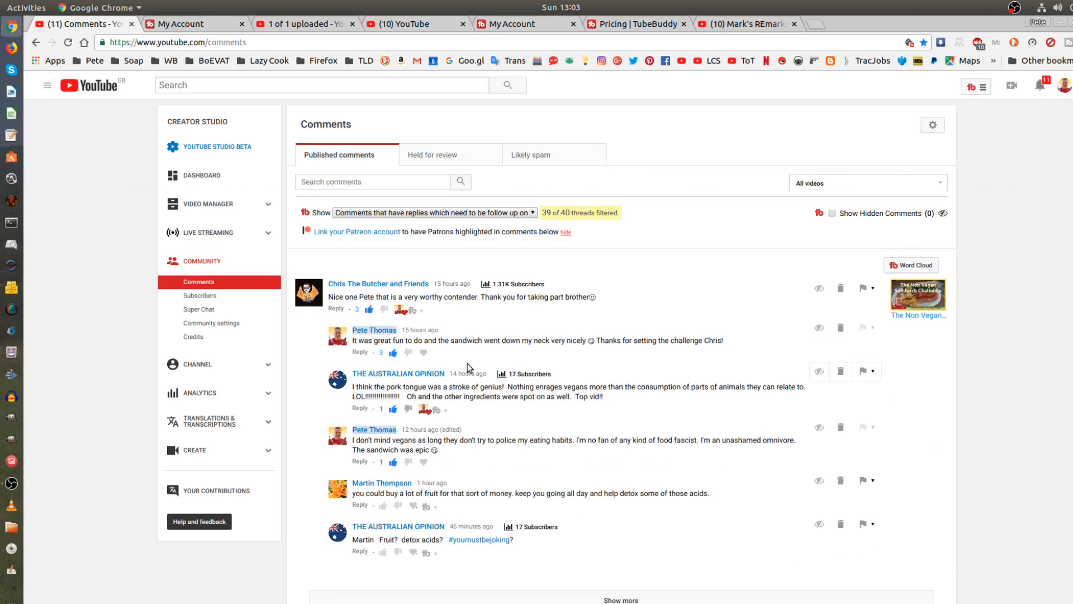
{"action": "scroll", "coordinate": [467, 363], "scroll_direction": "down", "scroll_amount": 2}
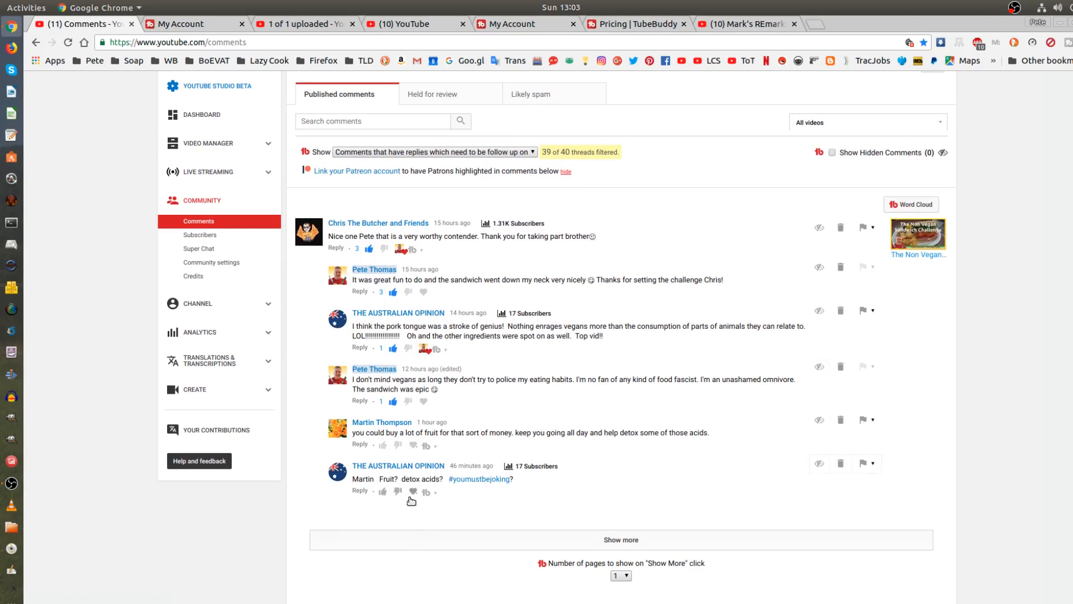
{"action": "scroll", "coordinate": [412, 500], "scroll_direction": "down", "scroll_amount": 3}
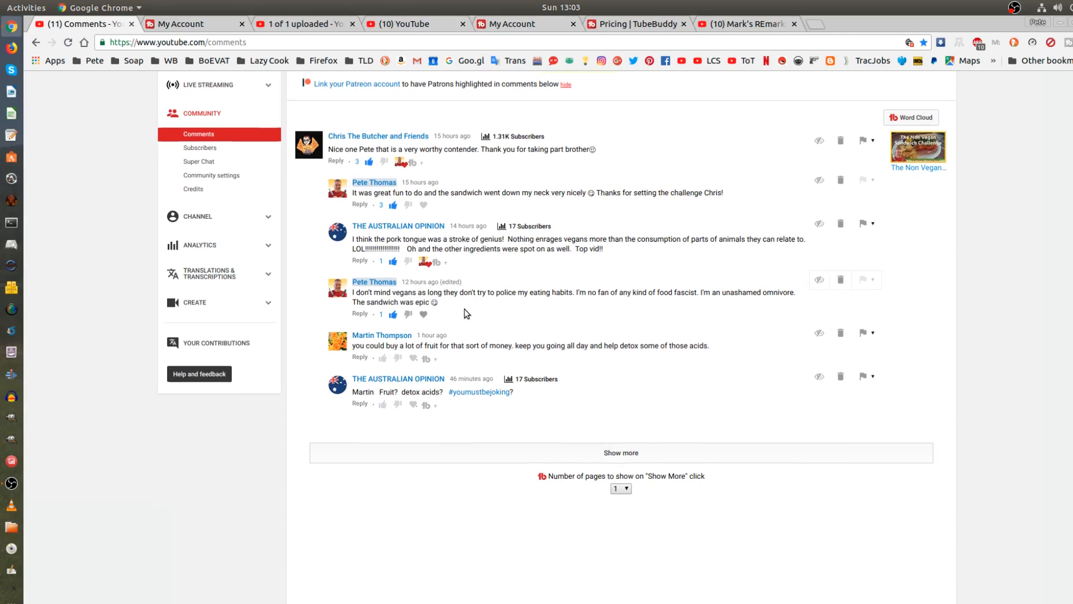
{"action": "scroll", "coordinate": [470, 313], "scroll_direction": "up", "scroll_amount": 3}
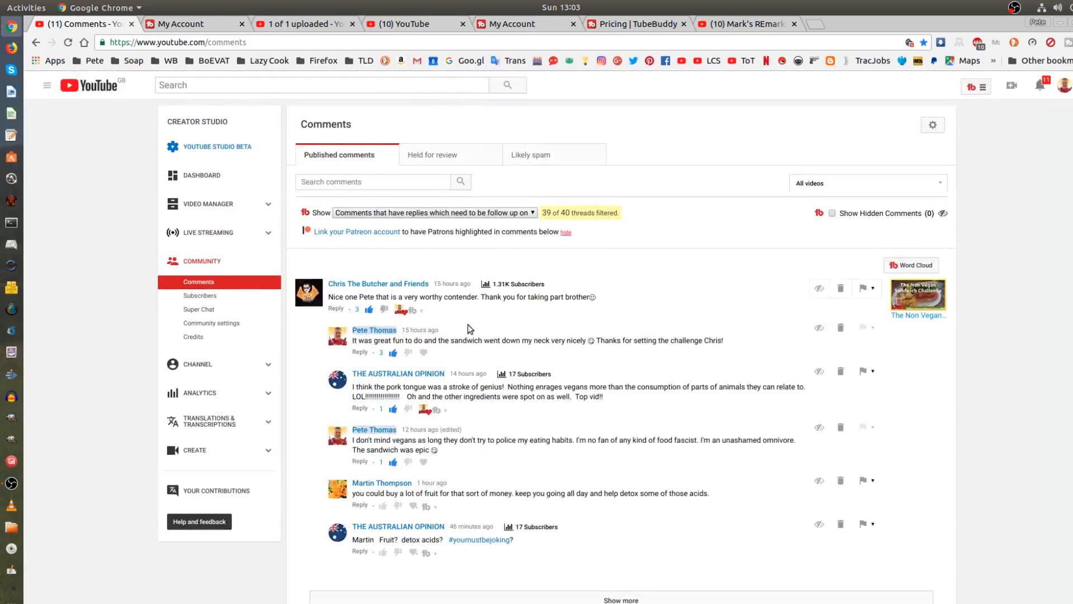
Show all comments again and give the newest comment, about the vegan sandwich, a like and a heart
{"action": "left_click", "coordinate": [531, 213]}
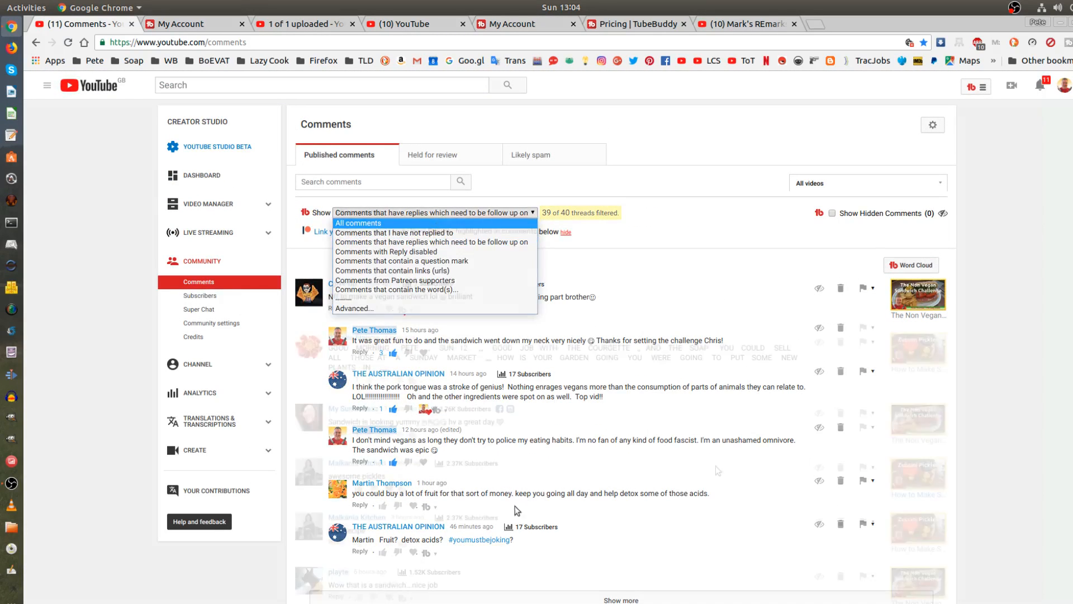
{"action": "left_click", "coordinate": [435, 223]}
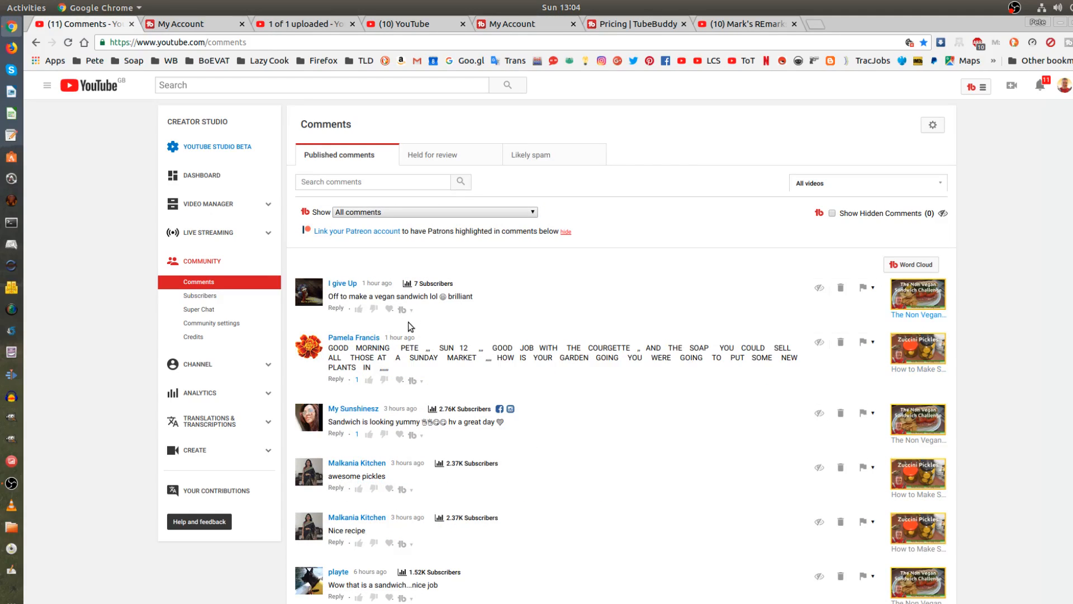
{"action": "left_click", "coordinate": [359, 312]}
{"action": "left_click", "coordinate": [399, 310]}
Reply to the vegan sandwich comment with the TY canned response, add "Your support is much appreciated." and post it
{"action": "left_click", "coordinate": [414, 310]}
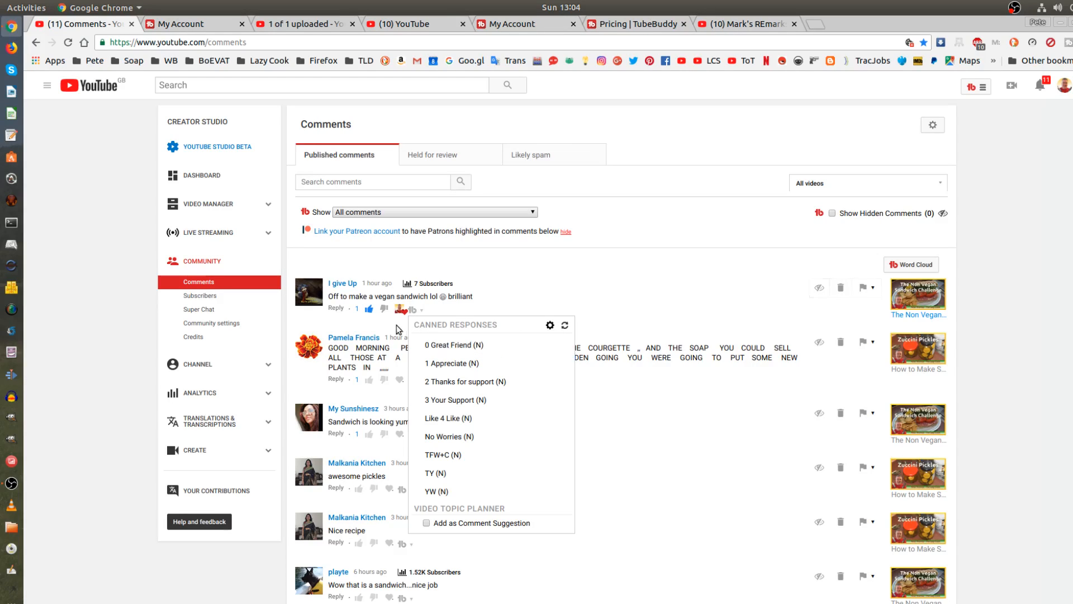
{"action": "left_click", "coordinate": [552, 282]}
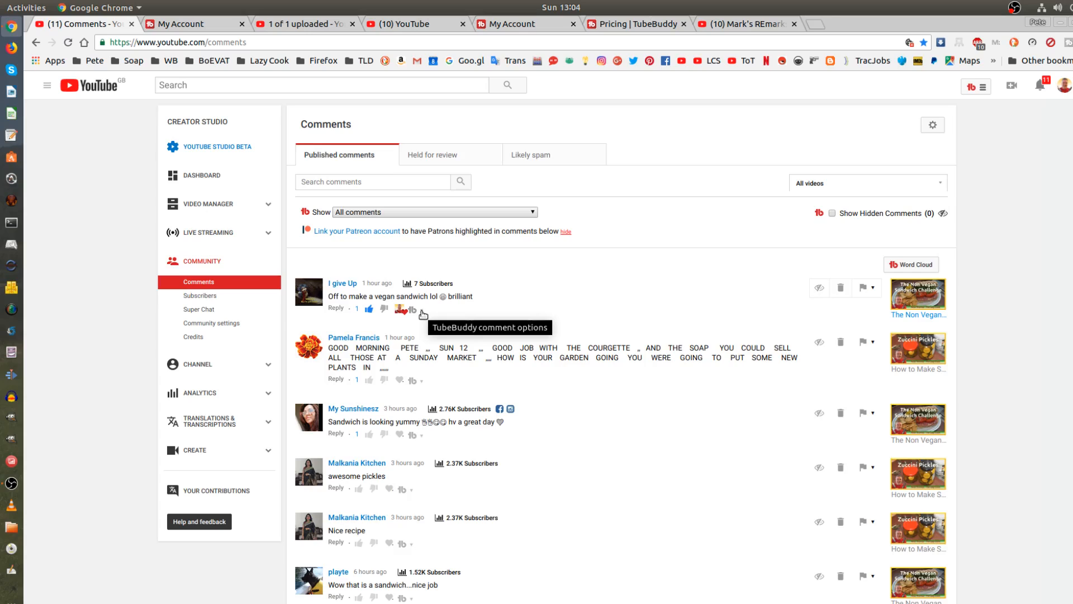
{"action": "left_click", "coordinate": [422, 314]}
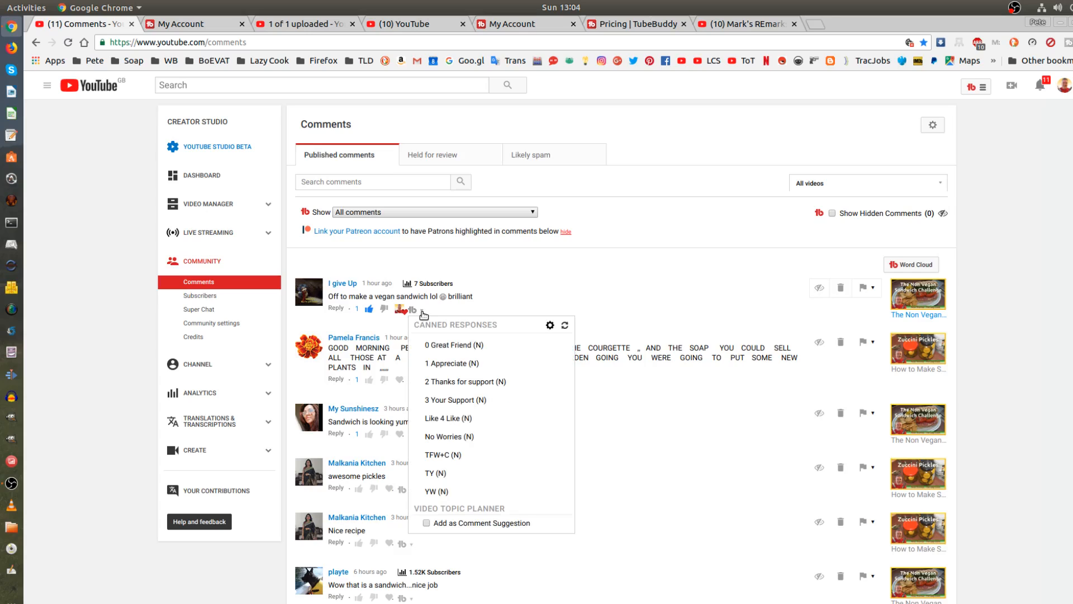
{"action": "left_click", "coordinate": [449, 479]}
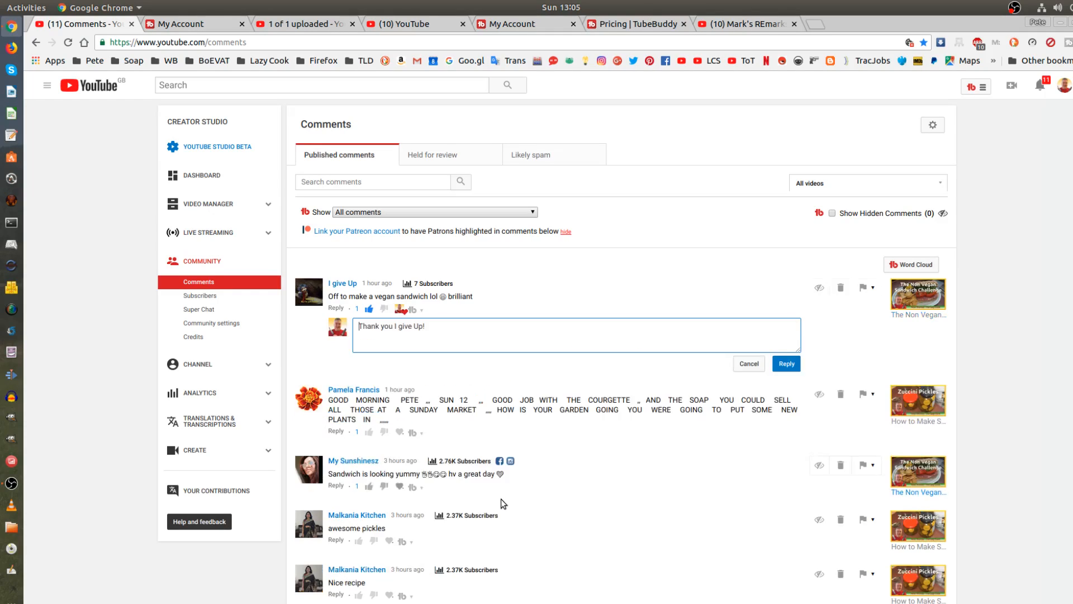
{"action": "left_click", "coordinate": [428, 327]}
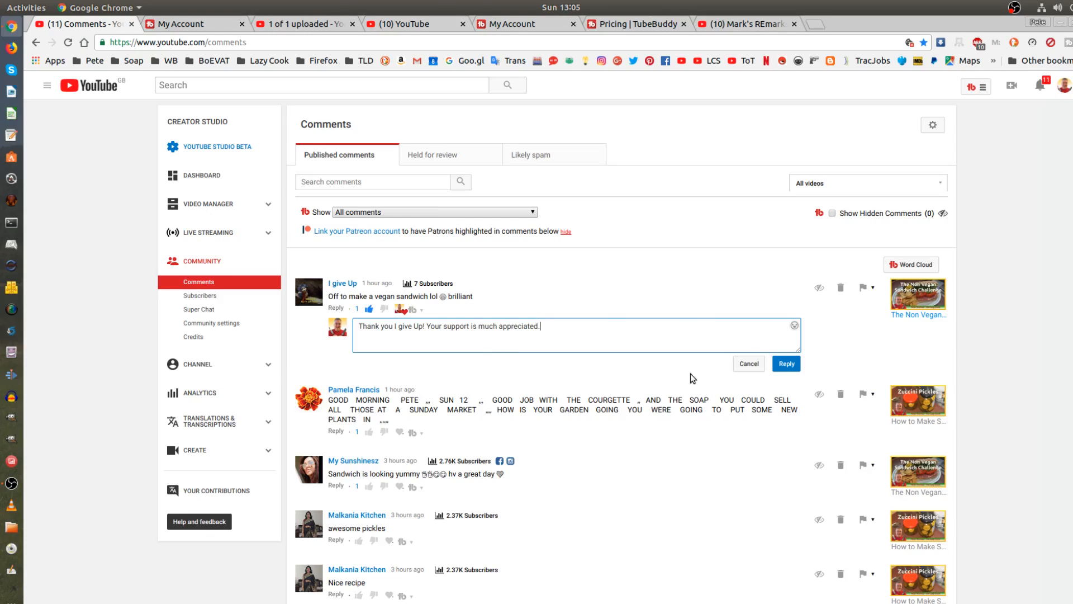
{"action": "left_click", "coordinate": [786, 364]}
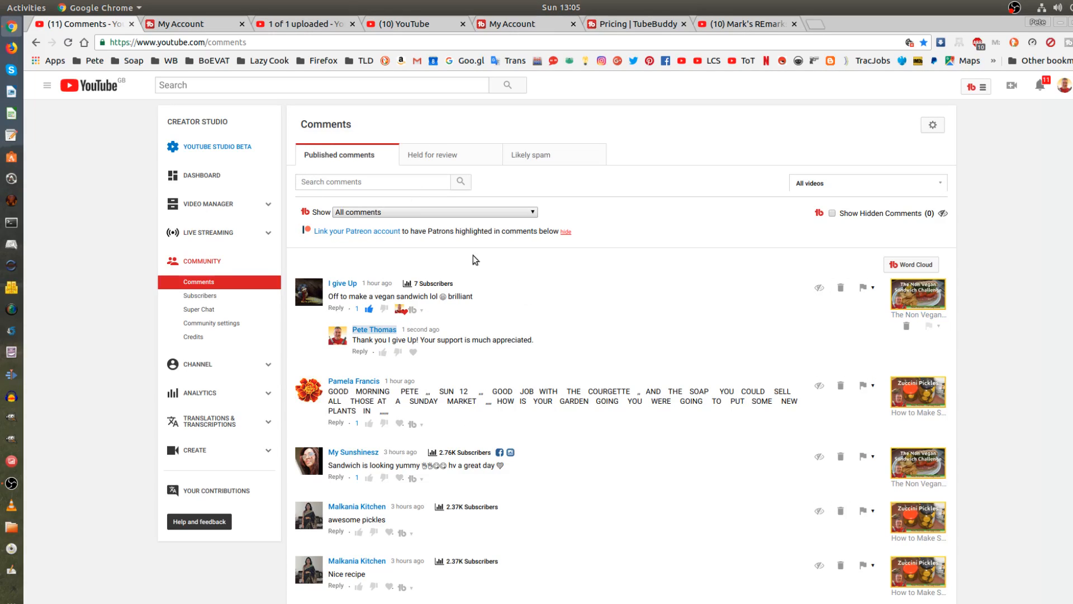
Open the canned response settings from the vegan sandwich comment and look through the saved TubeBuddy responses
{"action": "left_click", "coordinate": [420, 311]}
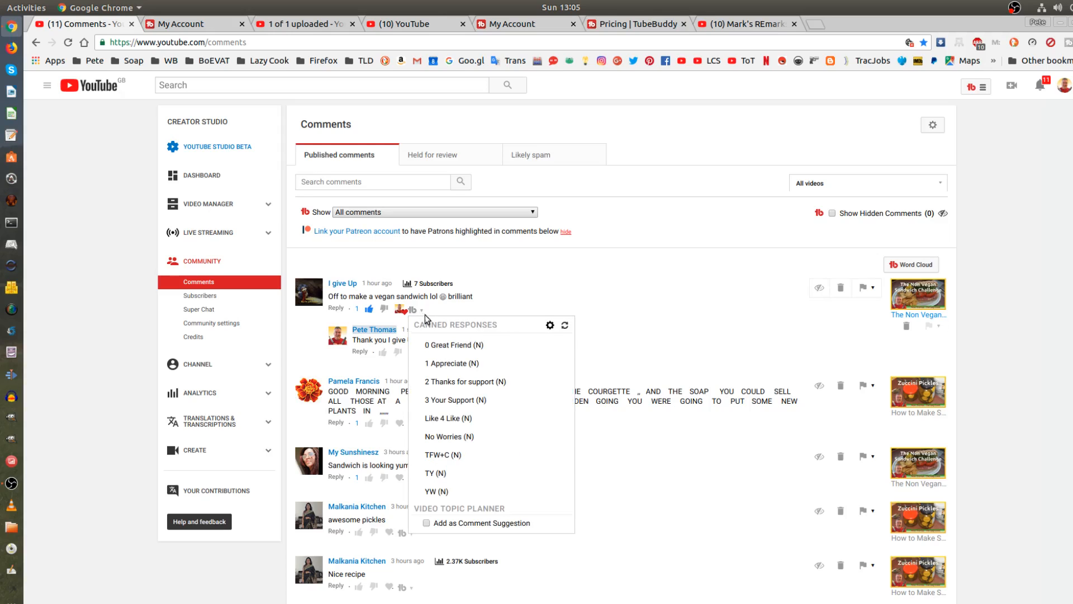
{"action": "left_click", "coordinate": [549, 325]}
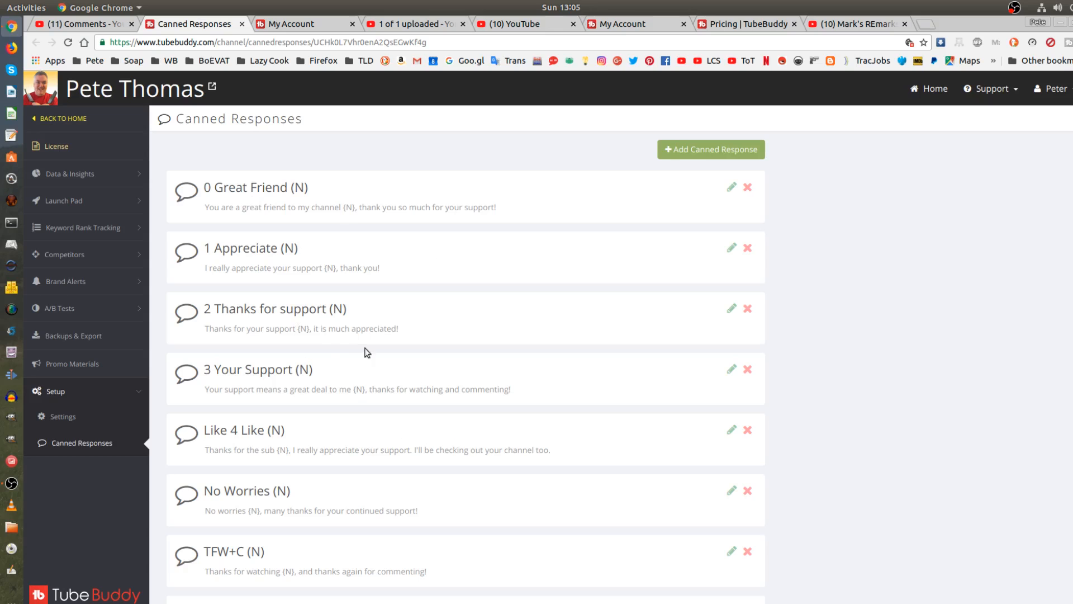
{"action": "scroll", "coordinate": [492, 419], "scroll_direction": "down", "scroll_amount": 3}
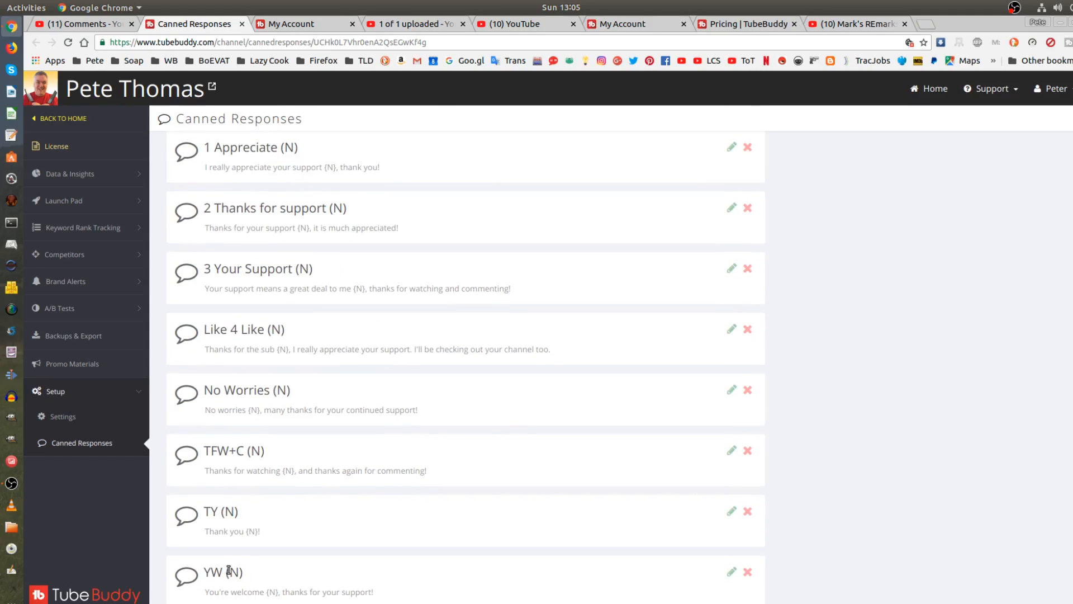
Open the TY (N) canned response for editing and save it with the text "Thank you {N}!"
{"action": "left_click", "coordinate": [732, 510]}
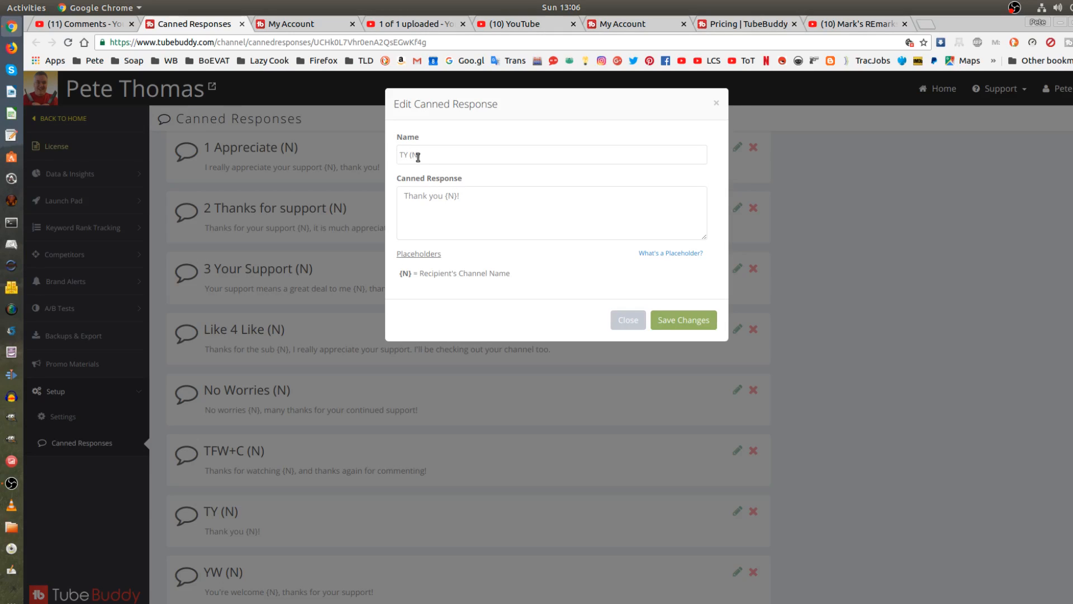
{"action": "left_click", "coordinate": [695, 324]}
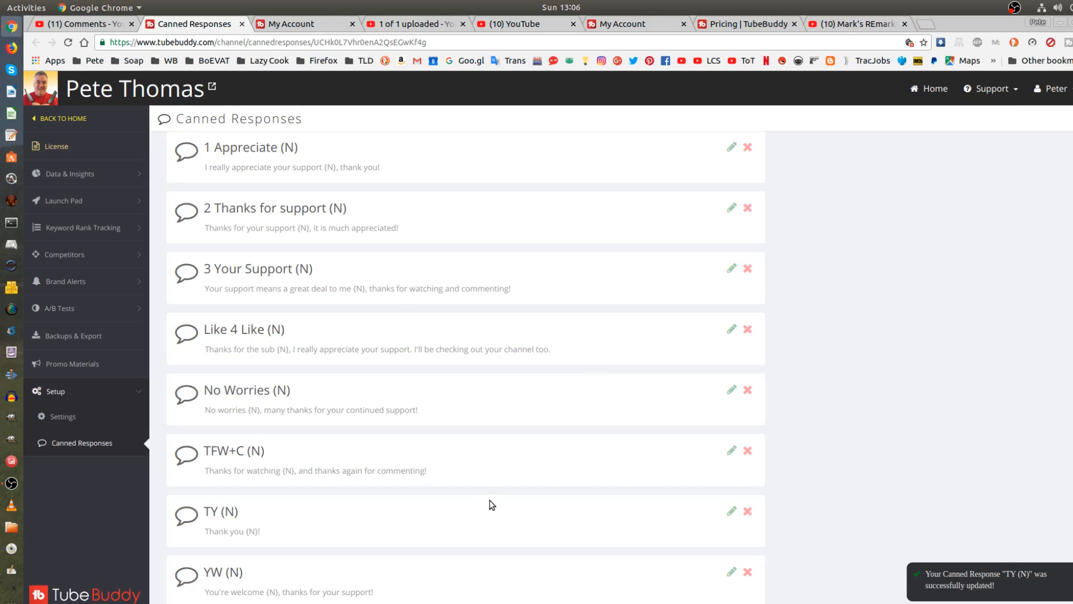
{"action": "scroll", "coordinate": [496, 491], "scroll_direction": "up", "scroll_amount": 3}
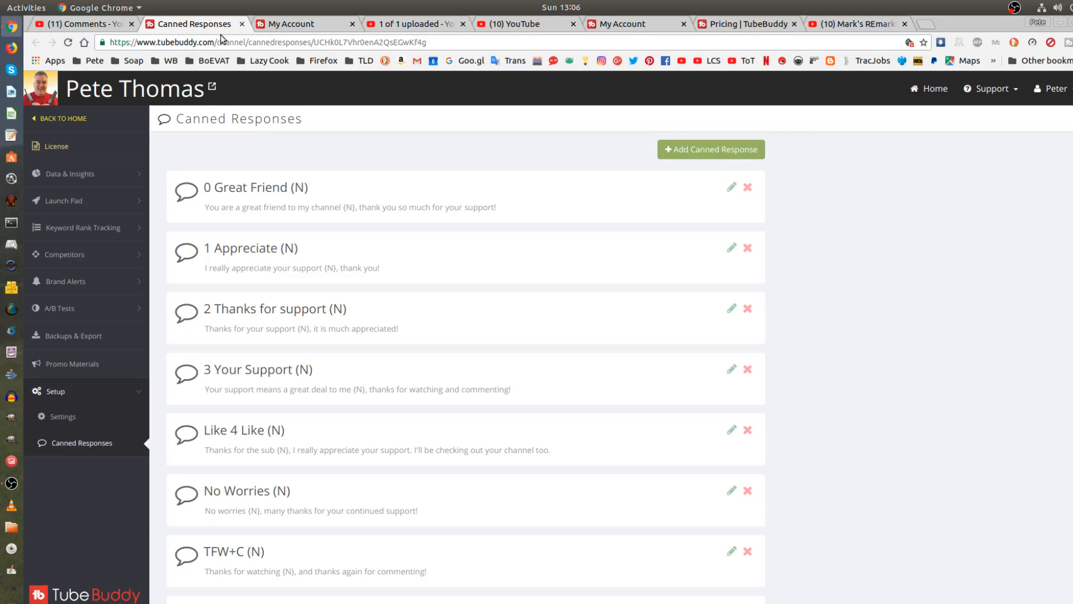
Return to the YouTube comments page and look through the published comments and their replies
{"action": "left_click", "coordinate": [92, 25]}
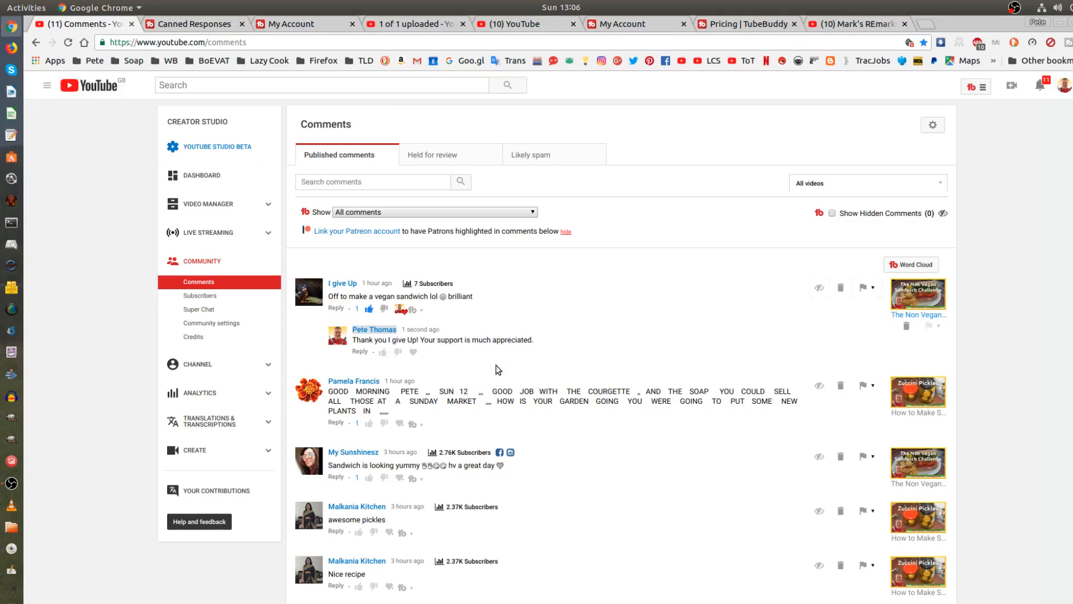
{"action": "scroll", "coordinate": [525, 371], "scroll_direction": "down", "scroll_amount": 4}
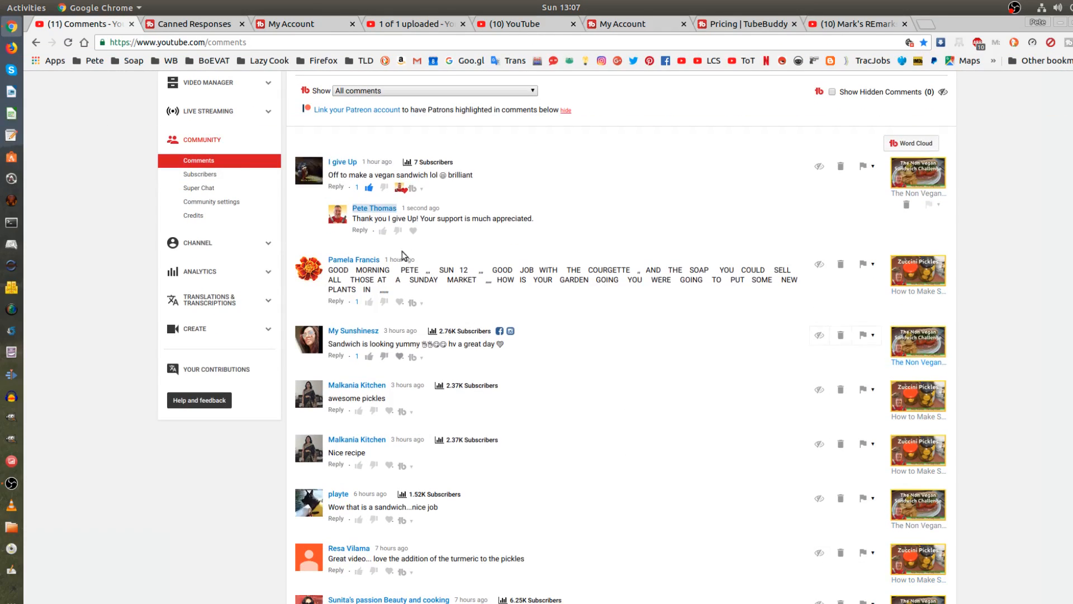
{"action": "scroll", "coordinate": [530, 439], "scroll_direction": "down", "scroll_amount": 15}
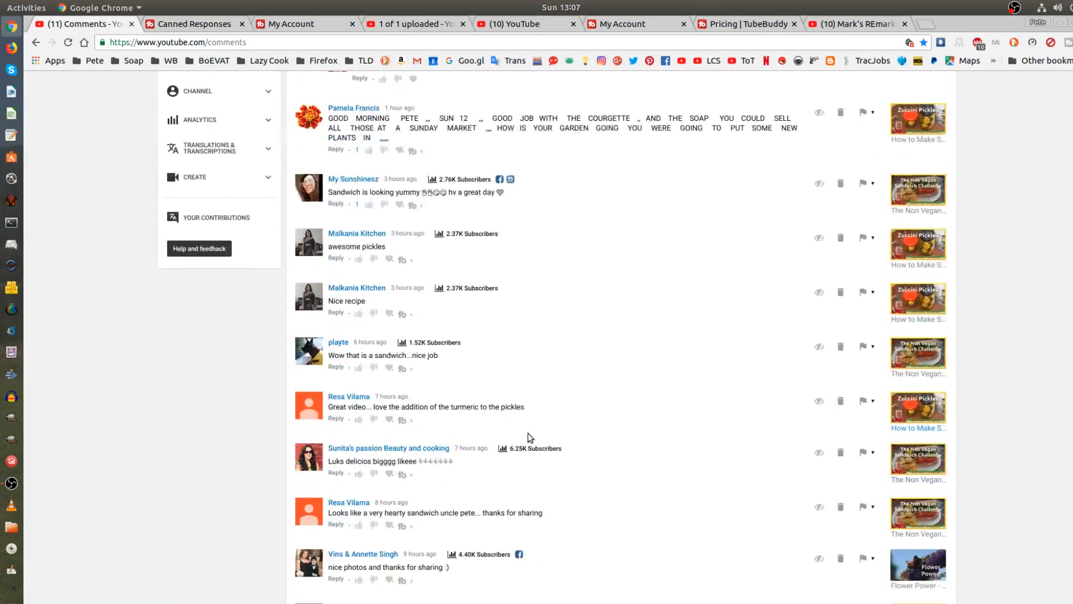
{"action": "scroll", "coordinate": [531, 478], "scroll_direction": "up", "scroll_amount": 12}
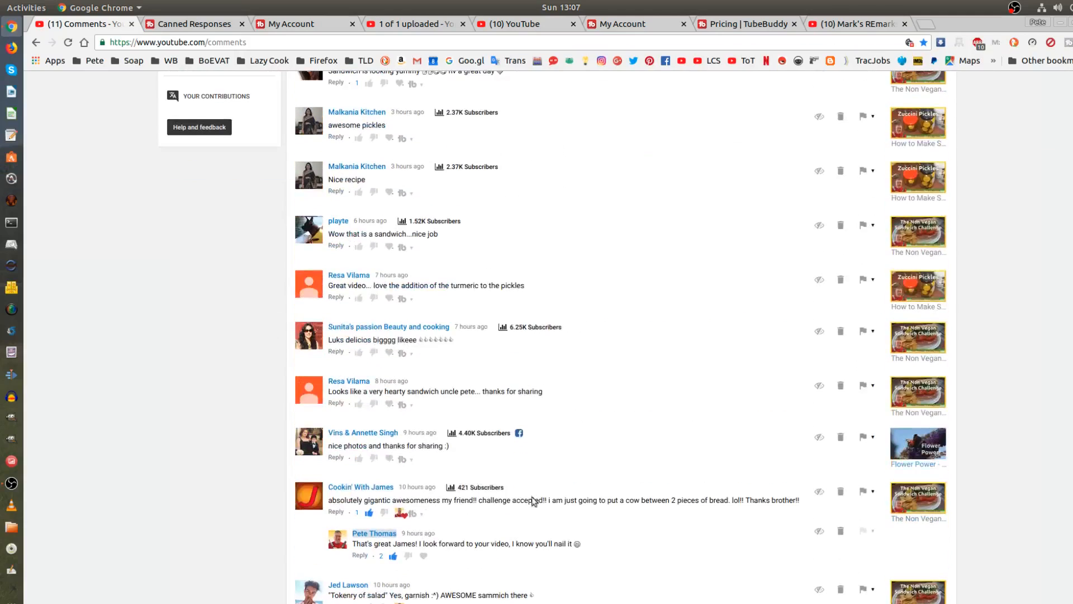
{"action": "scroll", "coordinate": [559, 519], "scroll_direction": "up", "scroll_amount": 6}
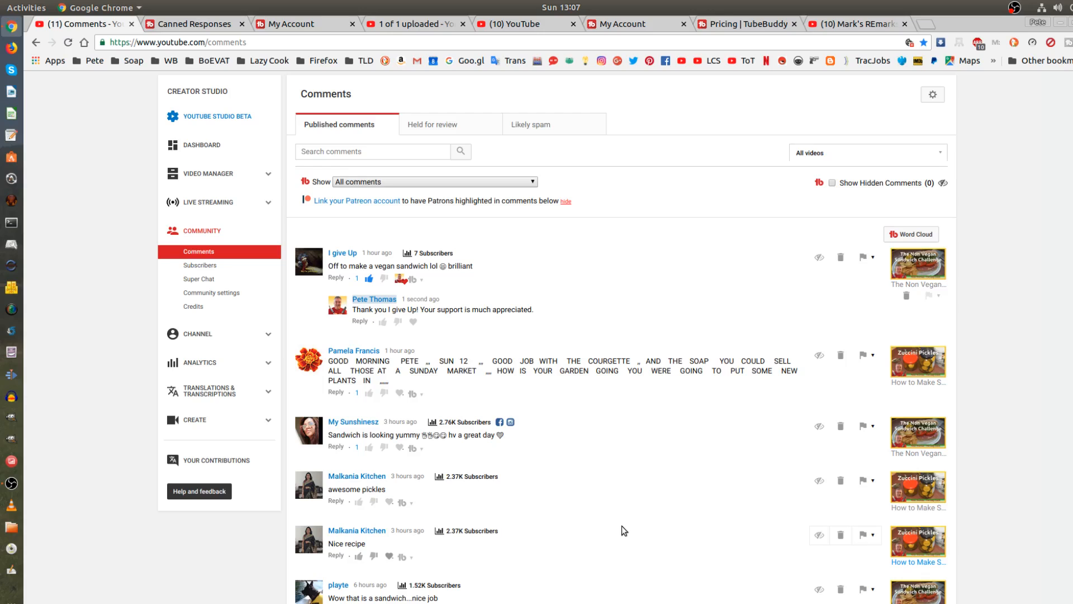
{"action": "scroll", "coordinate": [605, 503], "scroll_direction": "down", "scroll_amount": 6}
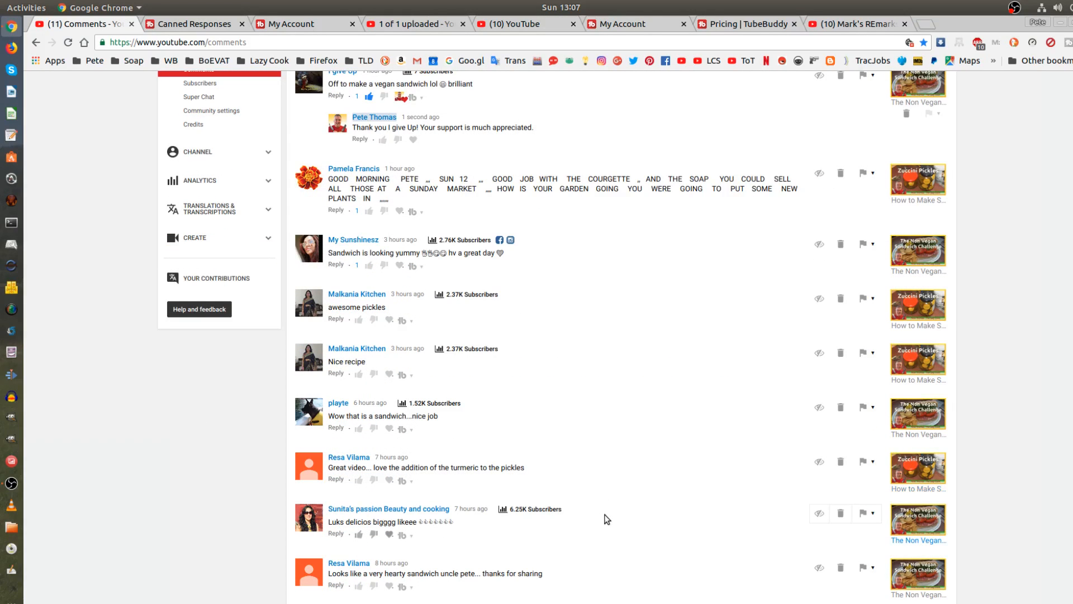
{"action": "scroll", "coordinate": [607, 518], "scroll_direction": "down", "scroll_amount": 5}
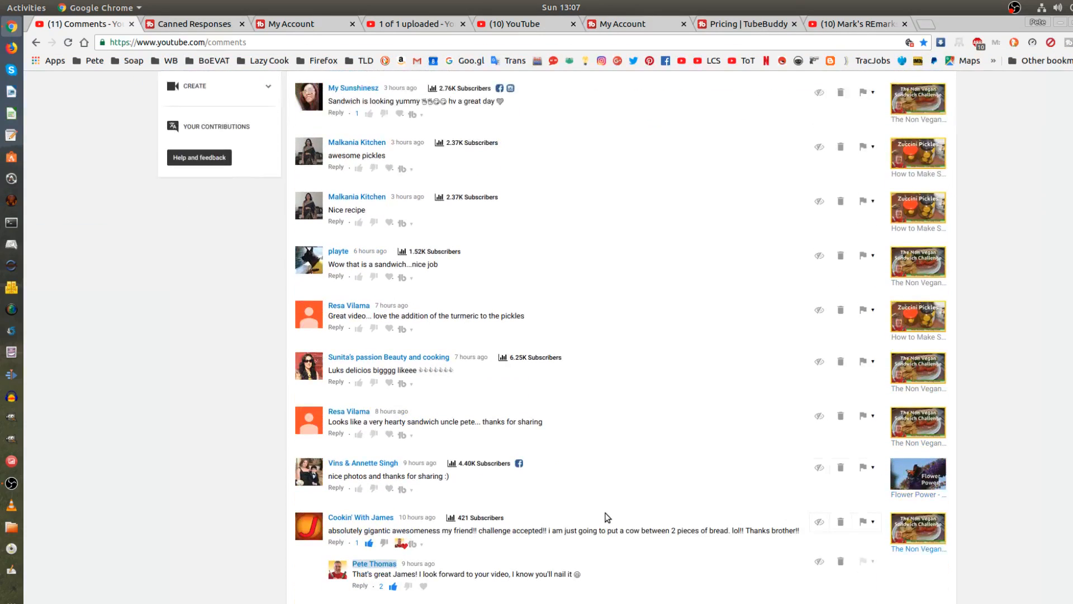
{"action": "scroll", "coordinate": [559, 526], "scroll_direction": "up", "scroll_amount": 12}
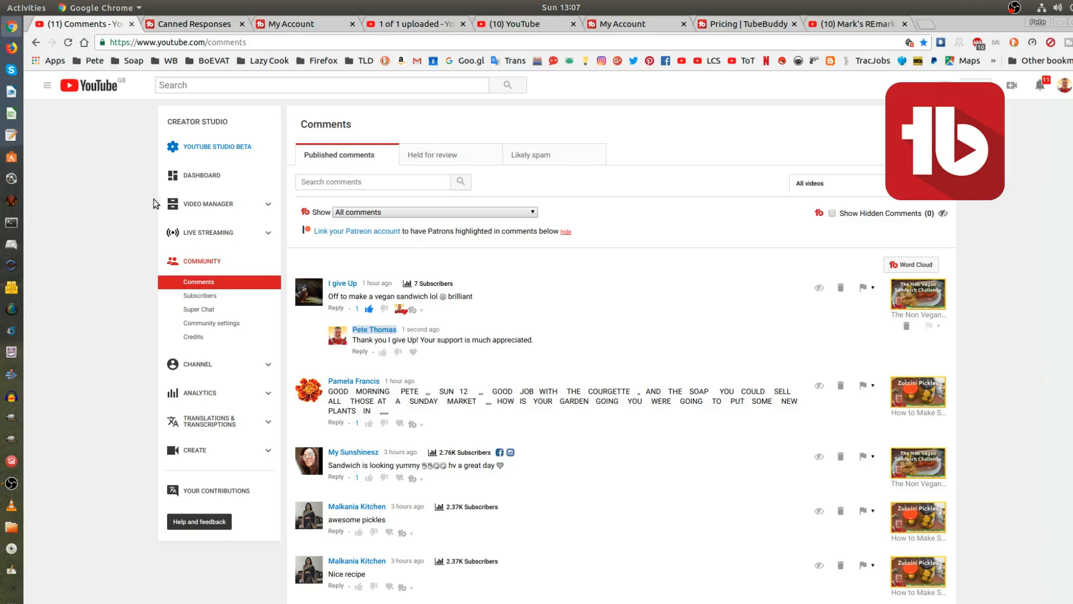
Go to the TubeBuddy pricing page and compare the productivity, bulk processing and video SEO tools across the plans
{"action": "left_click", "coordinate": [189, 26]}
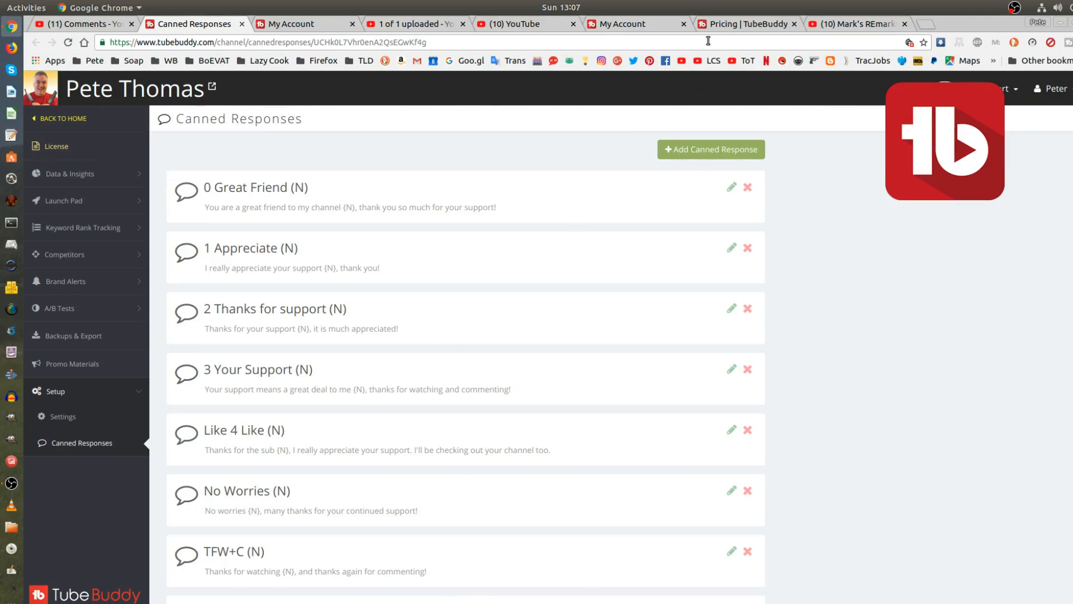
{"action": "left_click", "coordinate": [735, 25]}
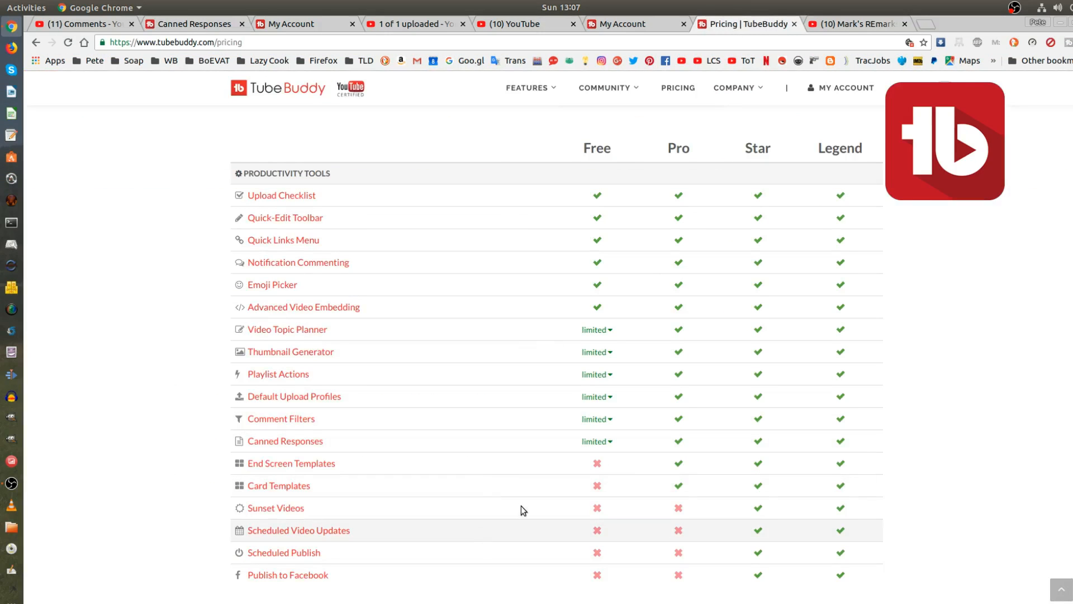
{"action": "scroll", "coordinate": [522, 505], "scroll_direction": "down", "scroll_amount": 3}
{"action": "scroll", "coordinate": [529, 561], "scroll_direction": "down", "scroll_amount": 9}
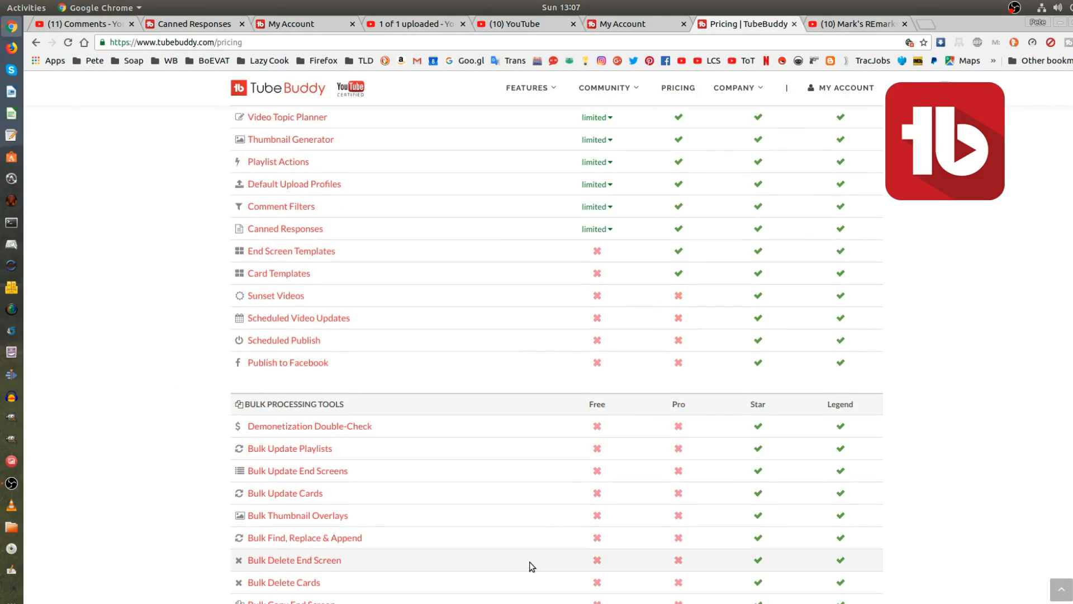
{"action": "scroll", "coordinate": [529, 561], "scroll_direction": "down", "scroll_amount": 4}
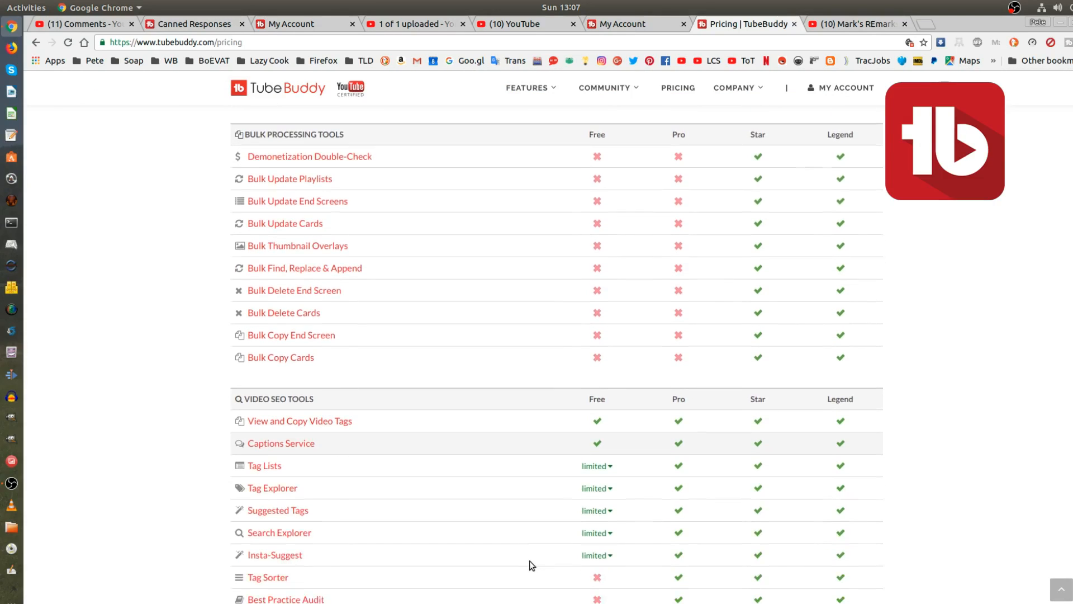
{"action": "scroll", "coordinate": [528, 561], "scroll_direction": "up", "scroll_amount": 6}
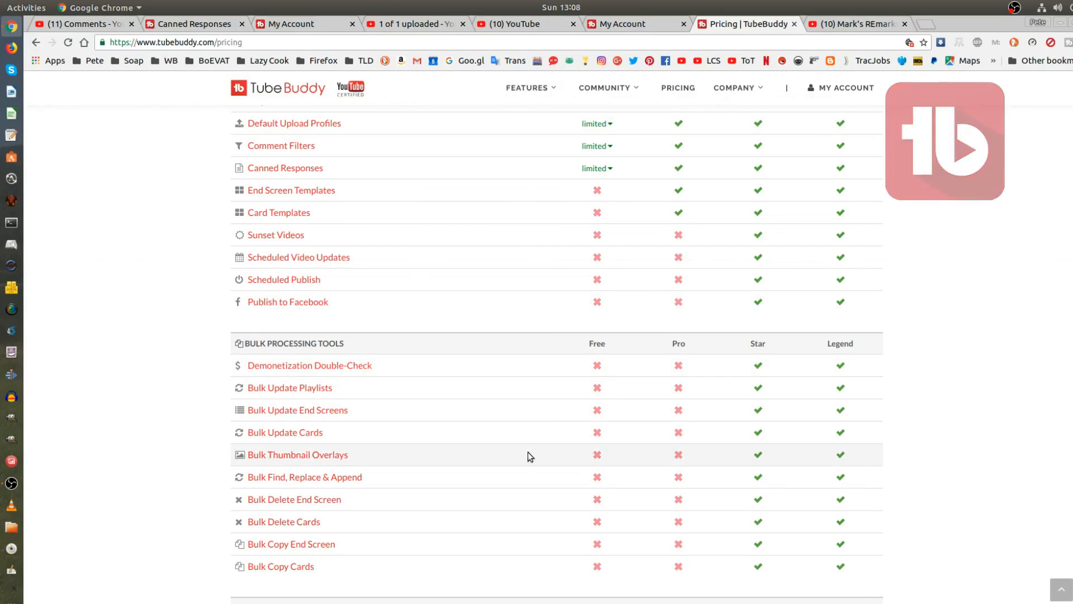
{"action": "scroll", "coordinate": [529, 456], "scroll_direction": "down", "scroll_amount": 10}
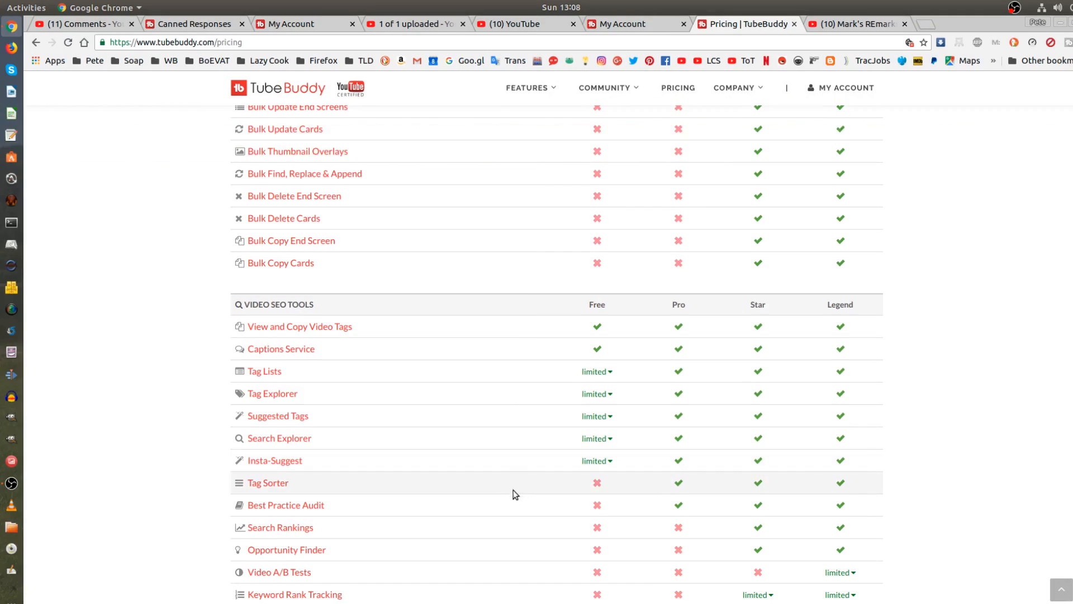
{"action": "scroll", "coordinate": [502, 383], "scroll_direction": "up", "scroll_amount": 8}
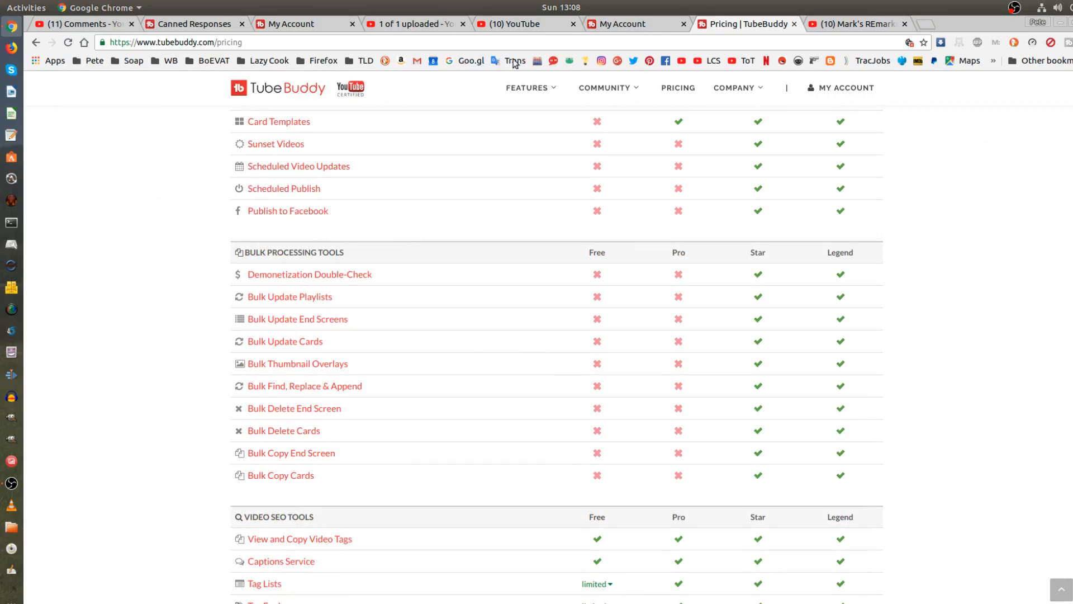
Examine the account's Integrations page and browse the Member Perks offers down to the YouTube Starter Kit
{"action": "left_click", "coordinate": [637, 25]}
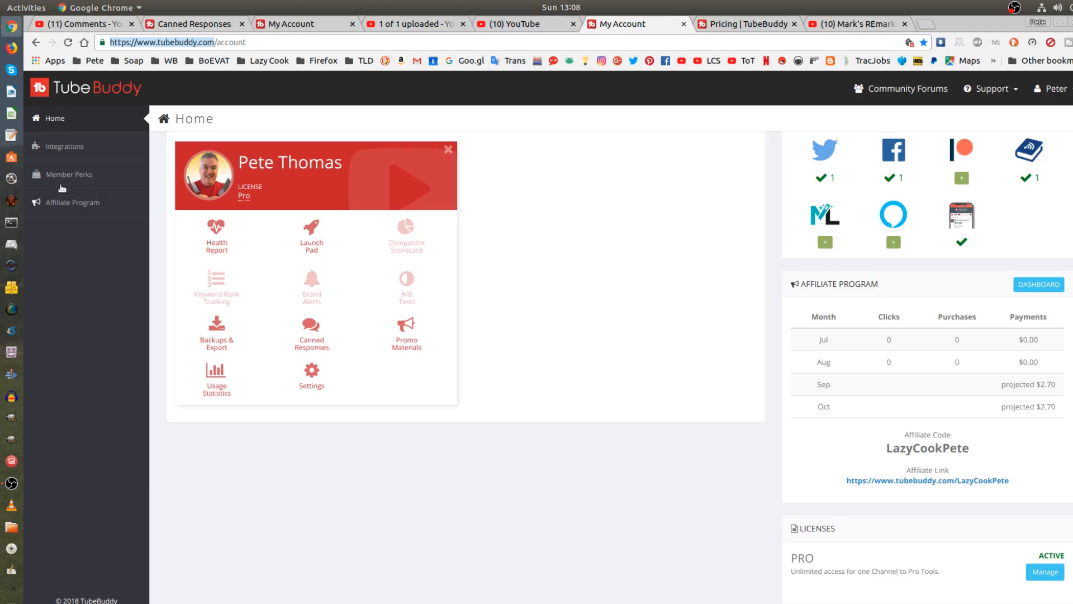
{"action": "left_click", "coordinate": [65, 148]}
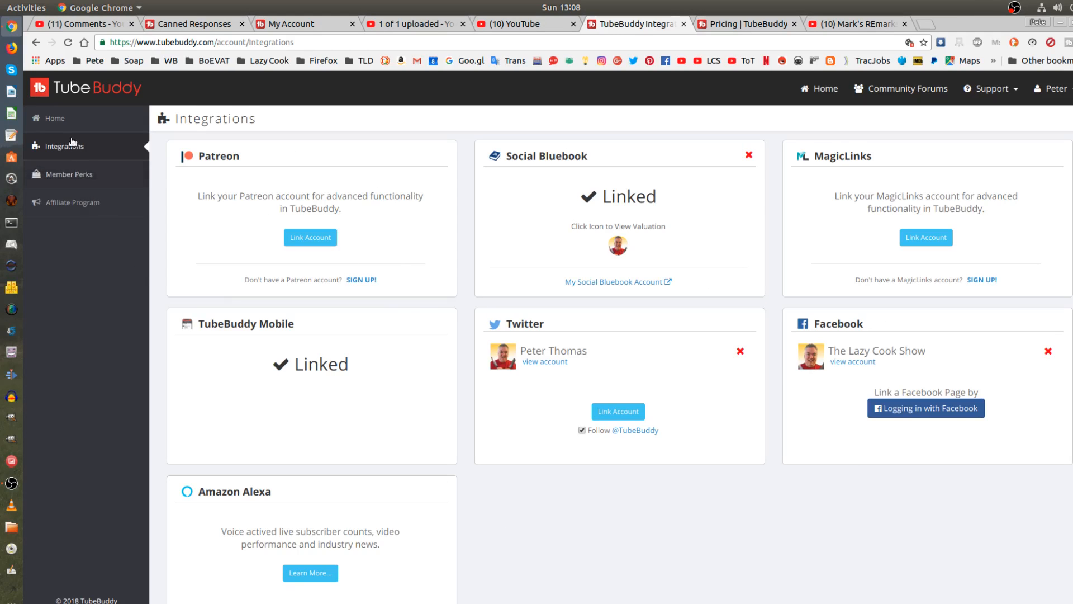
{"action": "left_click", "coordinate": [61, 177]}
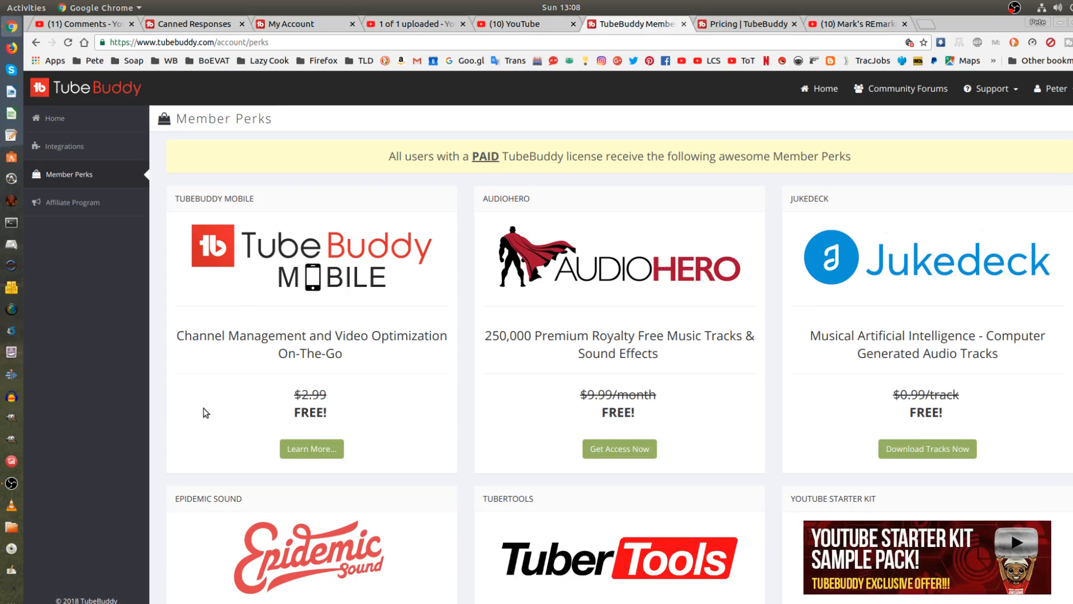
{"action": "scroll", "coordinate": [205, 413], "scroll_direction": "down", "scroll_amount": 1}
{"action": "scroll", "coordinate": [210, 411], "scroll_direction": "up", "scroll_amount": 1}
{"action": "scroll", "coordinate": [419, 455], "scroll_direction": "down", "scroll_amount": 3}
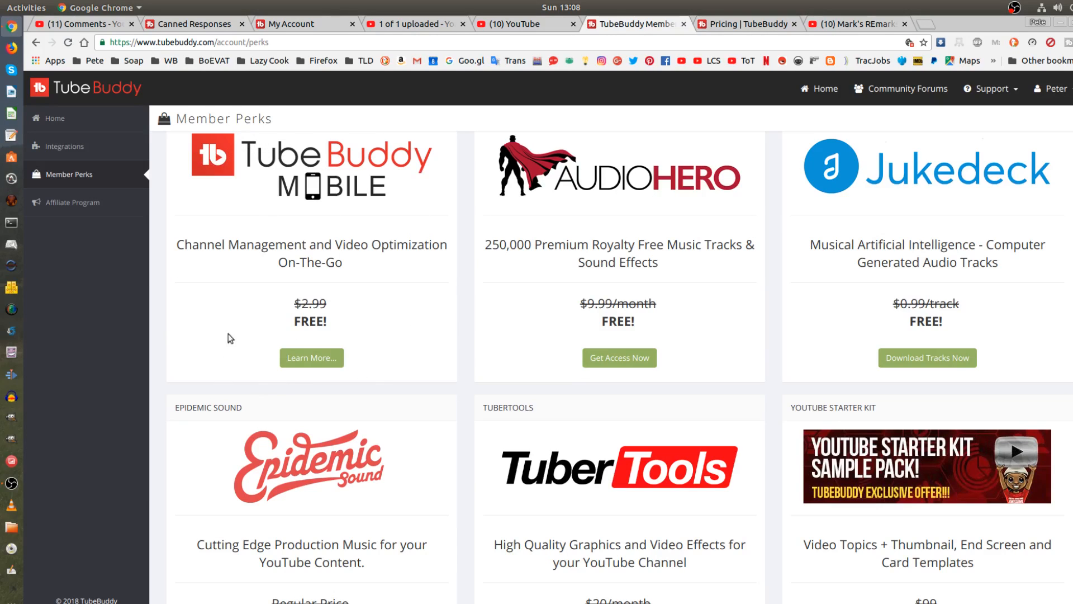
{"action": "scroll", "coordinate": [385, 351], "scroll_direction": "up", "scroll_amount": 3}
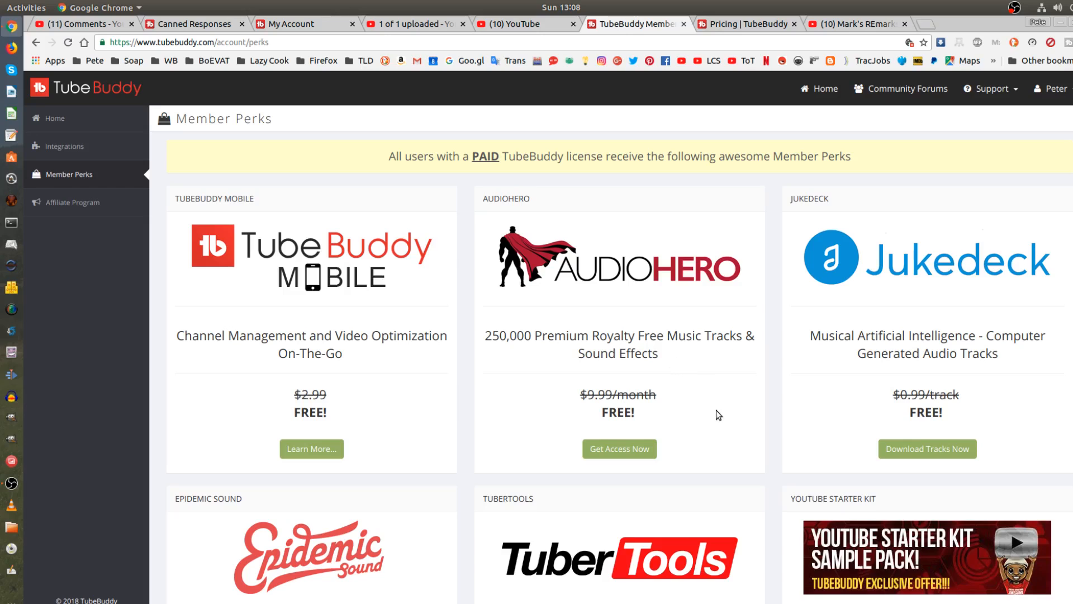
{"action": "scroll", "coordinate": [718, 415], "scroll_direction": "down", "scroll_amount": 2}
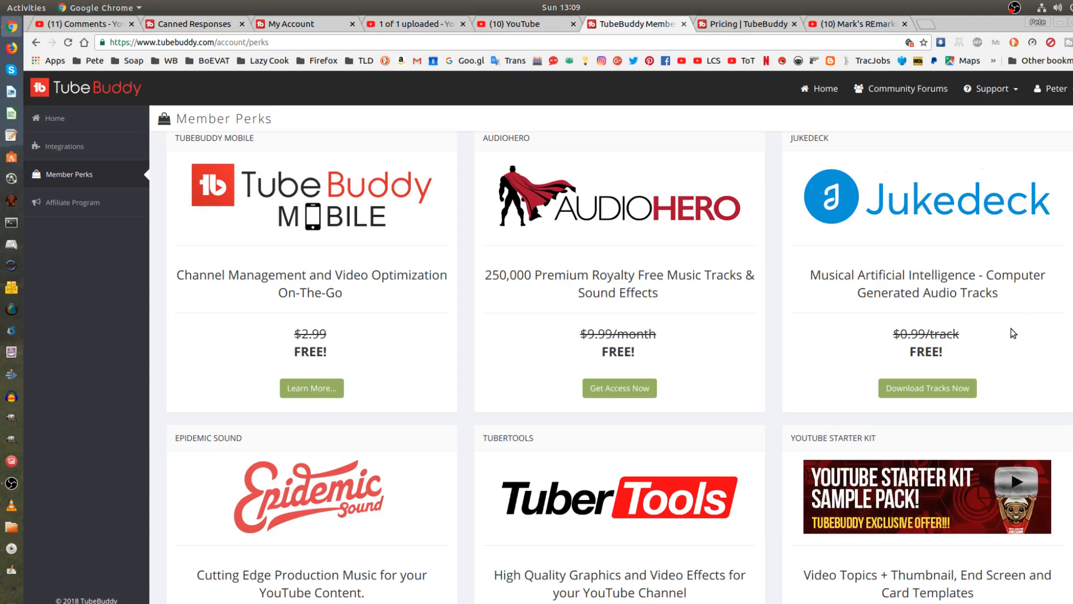
{"action": "scroll", "coordinate": [1015, 332], "scroll_direction": "down", "scroll_amount": 3}
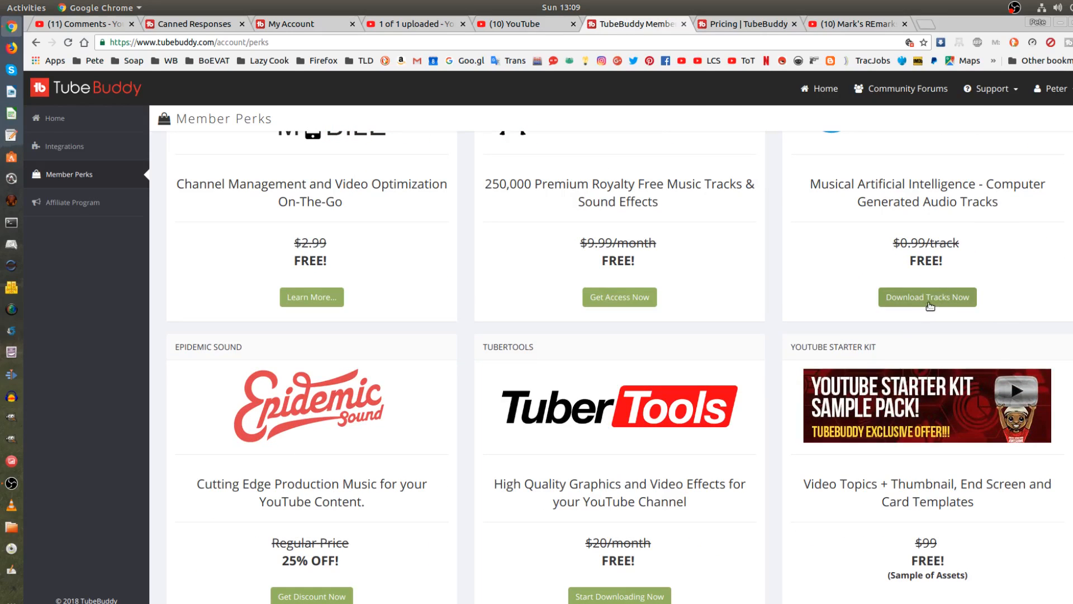
{"action": "scroll", "coordinate": [998, 251], "scroll_direction": "up", "scroll_amount": 4}
{"action": "scroll", "coordinate": [1001, 251], "scroll_direction": "down", "scroll_amount": 4}
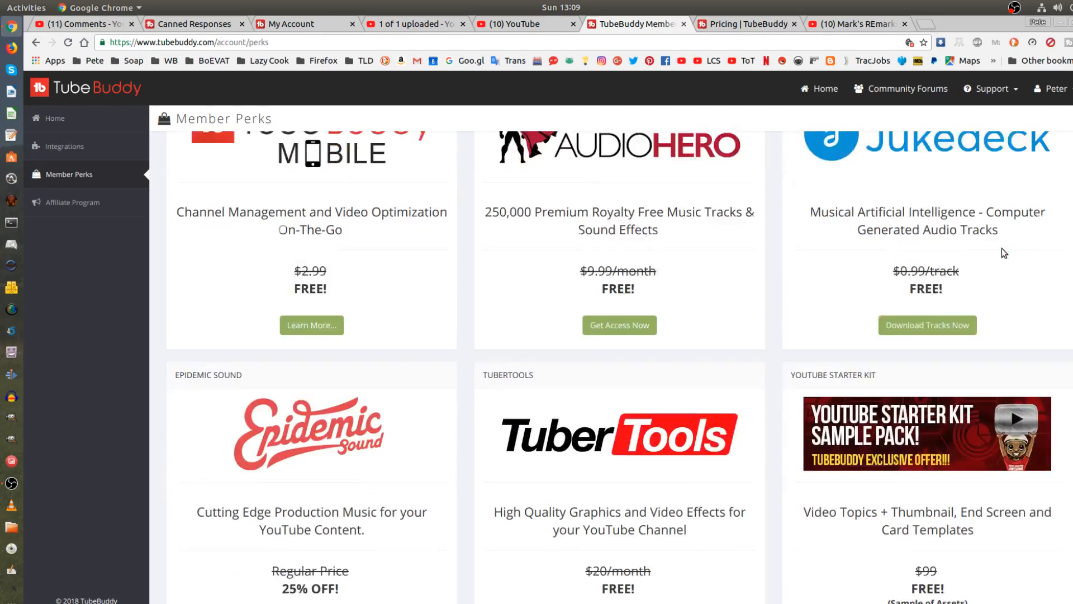
{"action": "scroll", "coordinate": [1001, 248], "scroll_direction": "down", "scroll_amount": 4}
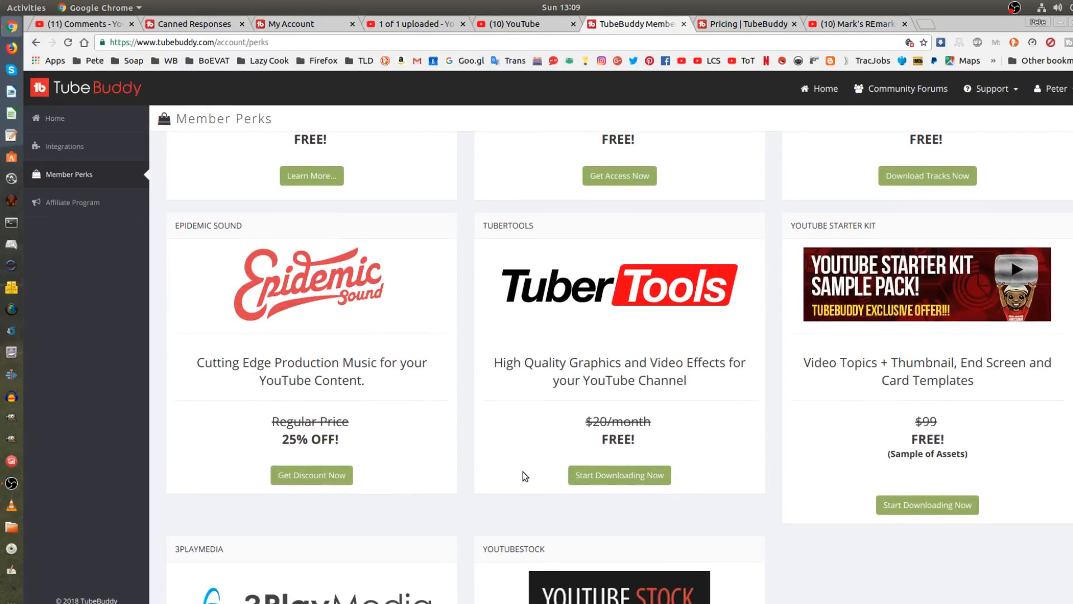
{"action": "scroll", "coordinate": [400, 542], "scroll_direction": "down", "scroll_amount": 2}
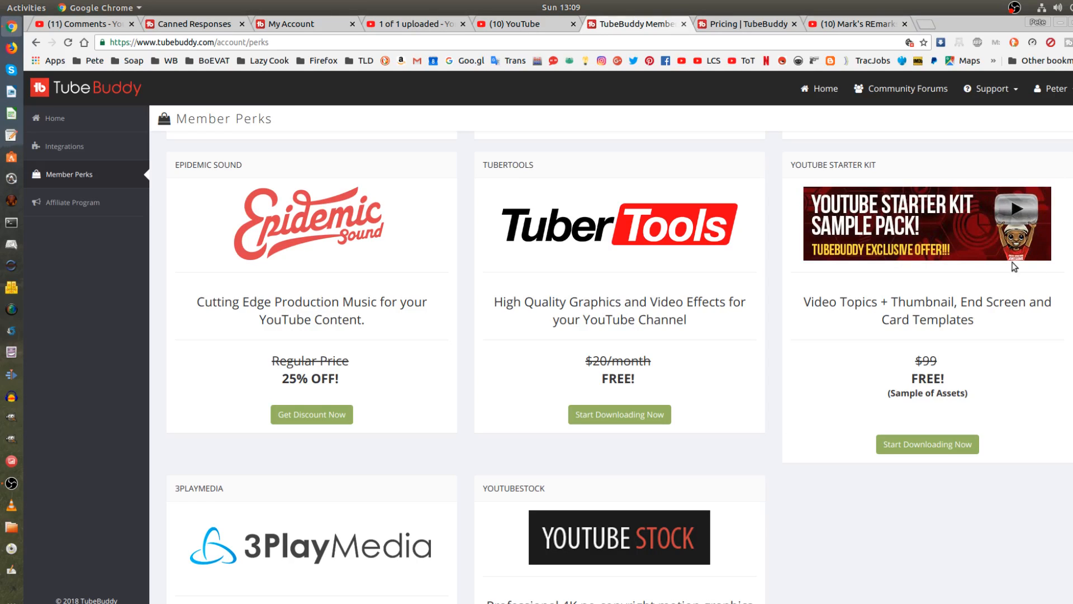
Open the YouTube Starter Kit perk, preview the Angle Borders thumbnail template and show the Channel Art templates
{"action": "left_click", "coordinate": [927, 448]}
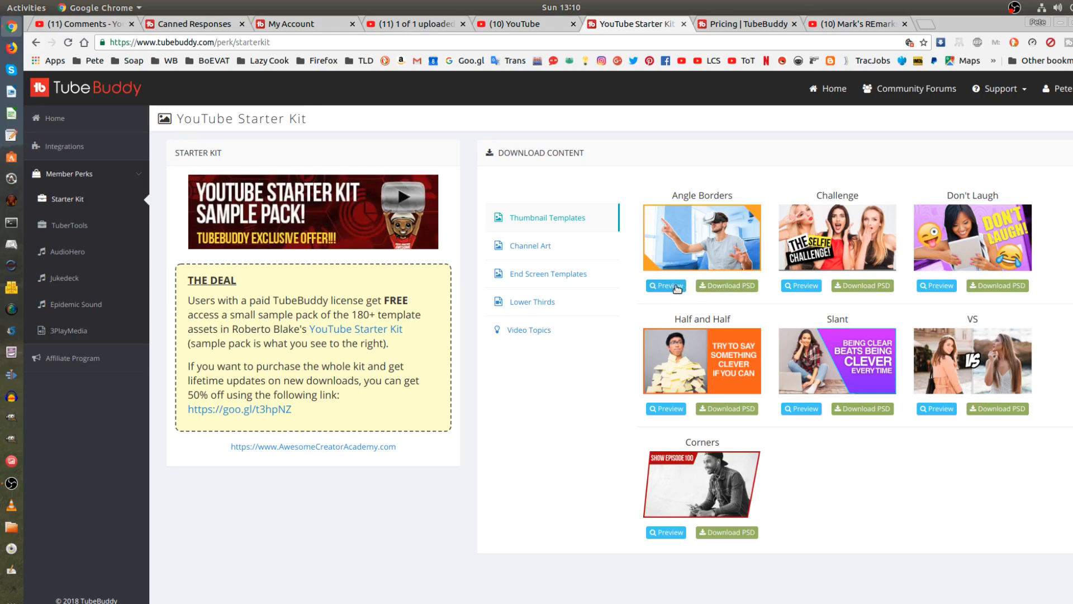
{"action": "left_click", "coordinate": [672, 288]}
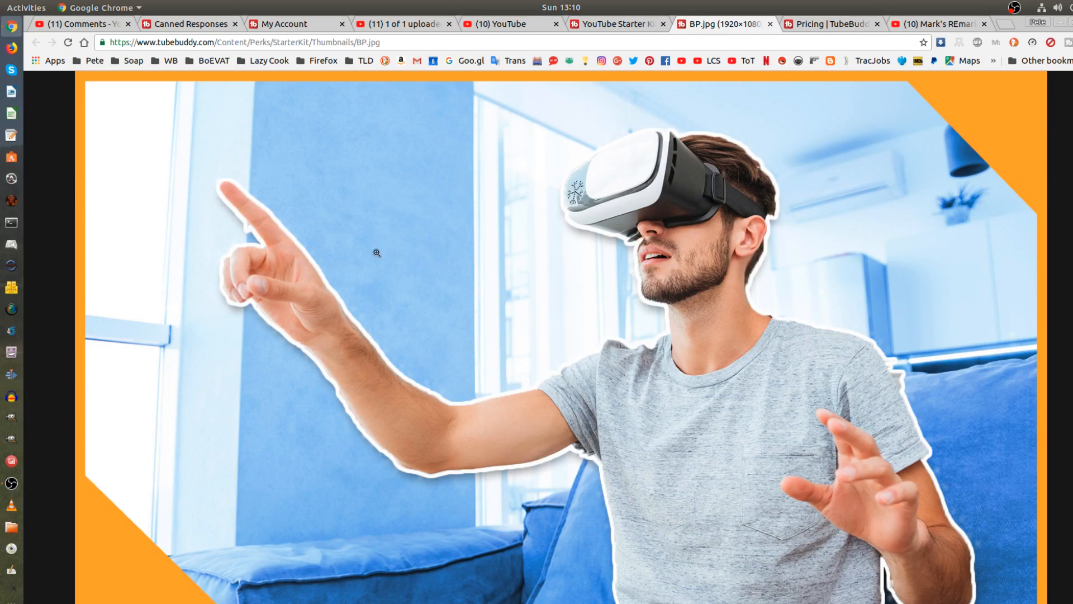
{"action": "left_click", "coordinate": [770, 24]}
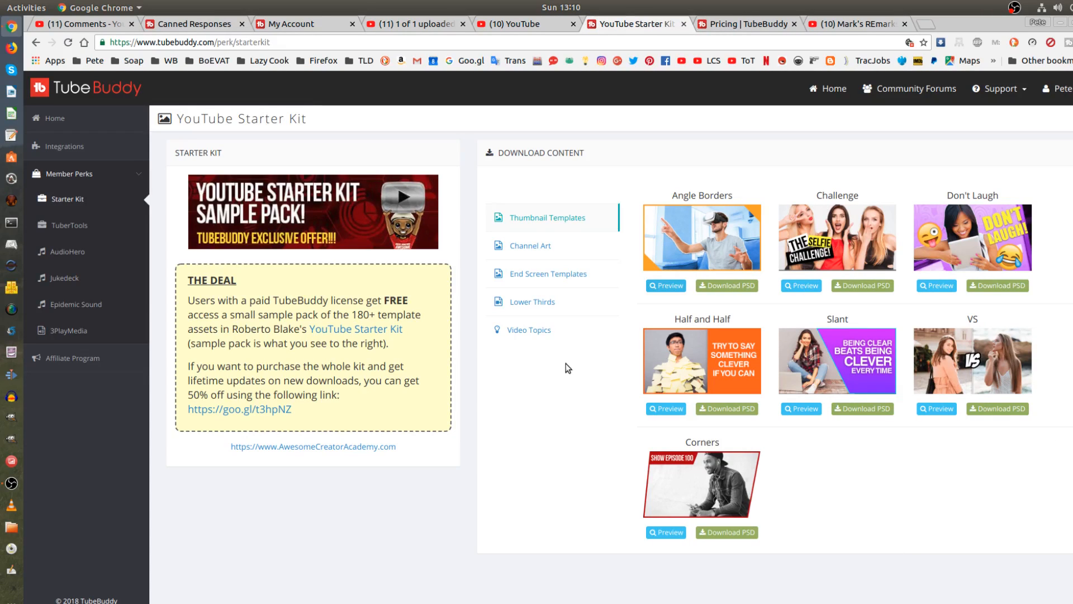
{"action": "left_click", "coordinate": [546, 250]}
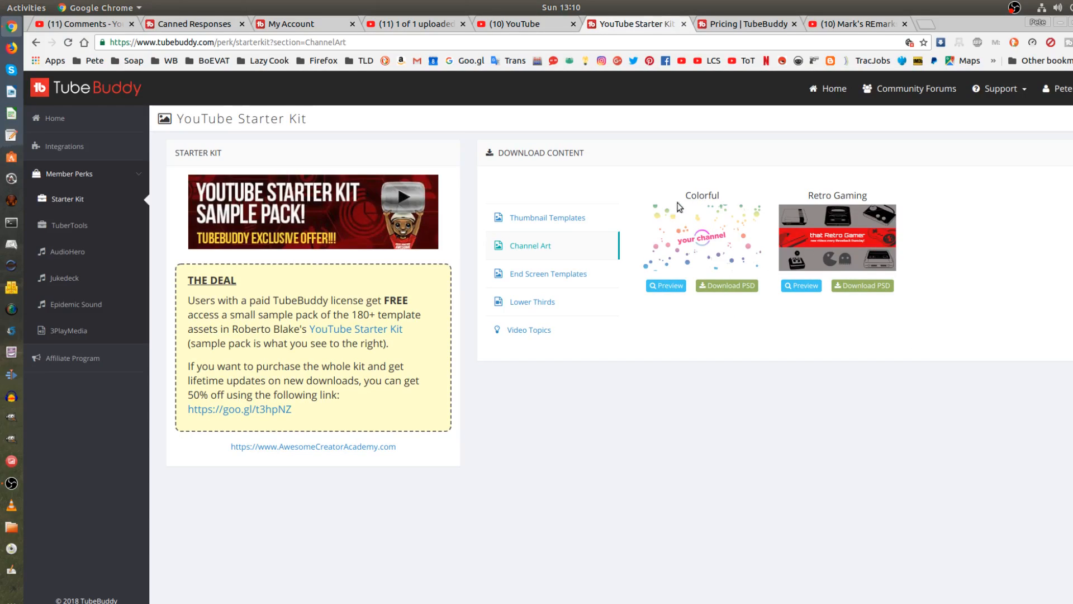
Browse the Starter Kit's End Screen Templates, Lower Thirds and Video Topics, reading through the suggested topic list
{"action": "left_click", "coordinate": [568, 282]}
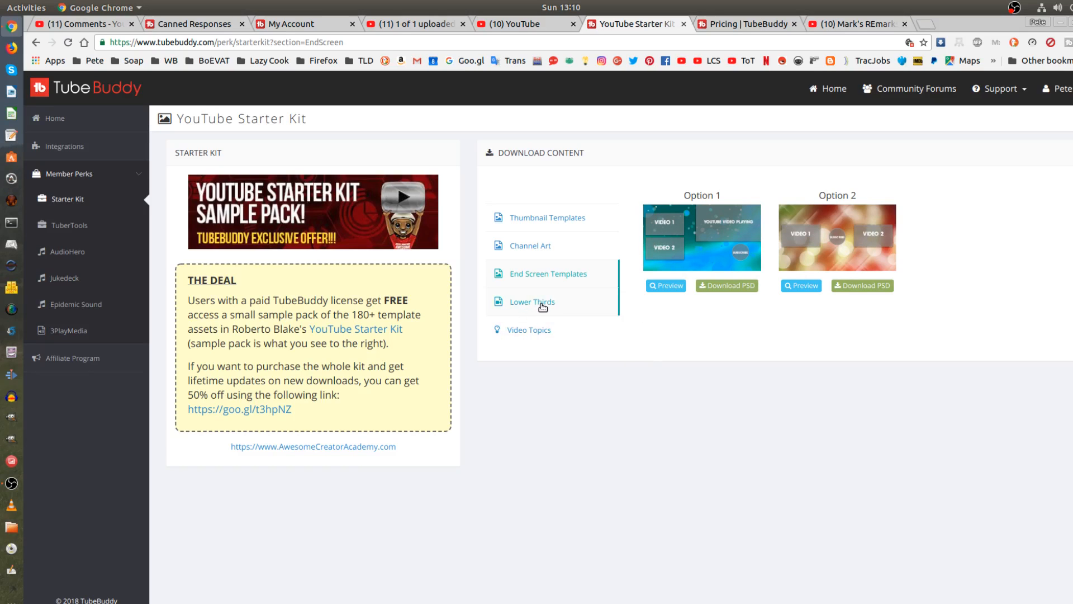
{"action": "left_click", "coordinate": [543, 304]}
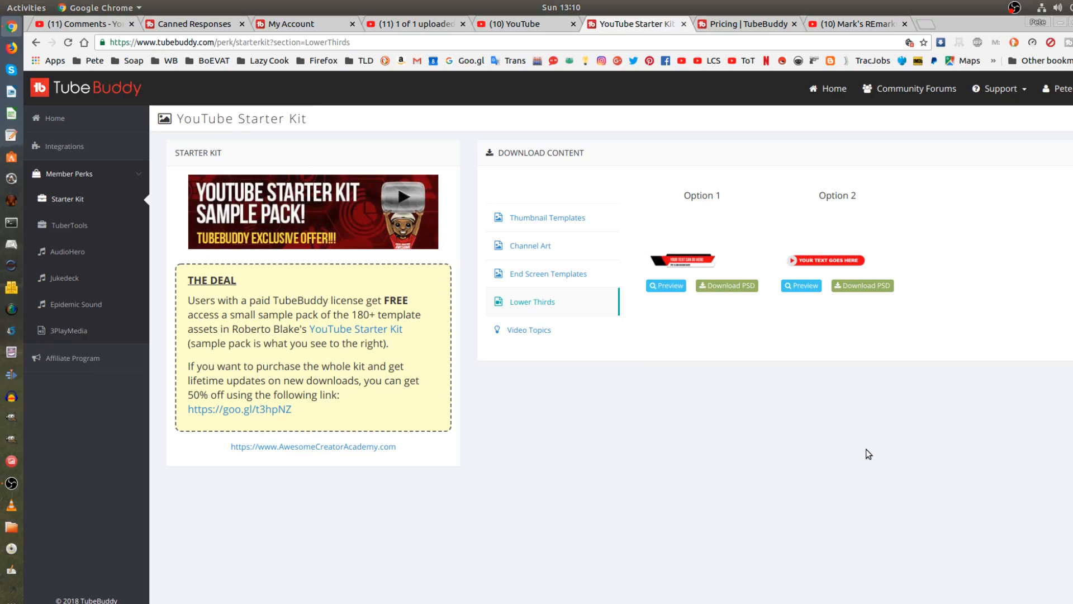
{"action": "left_click", "coordinate": [524, 331]}
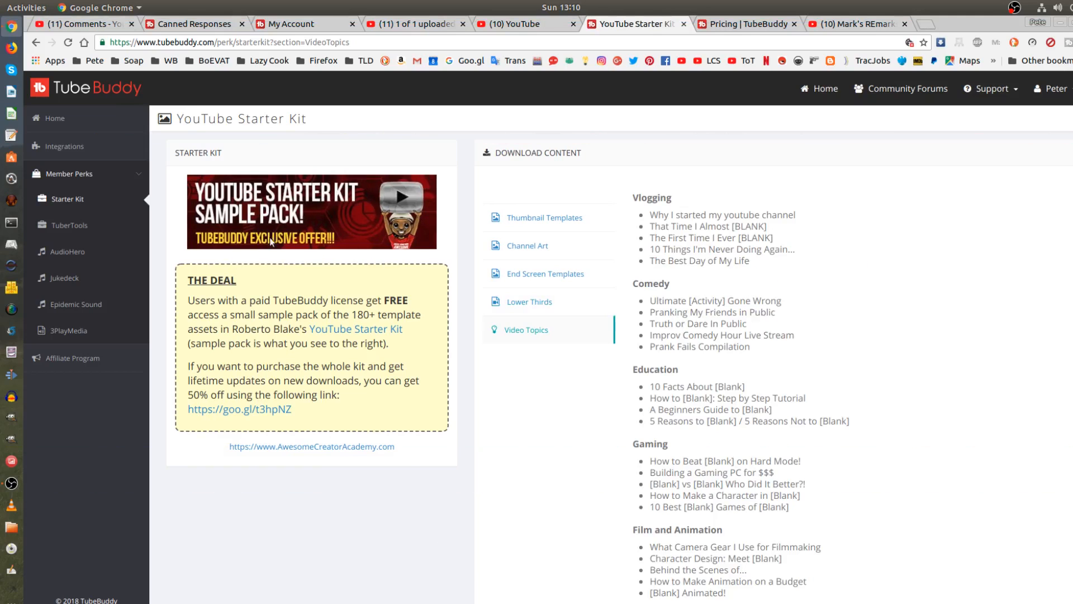
{"action": "scroll", "coordinate": [921, 418], "scroll_direction": "down", "scroll_amount": 7}
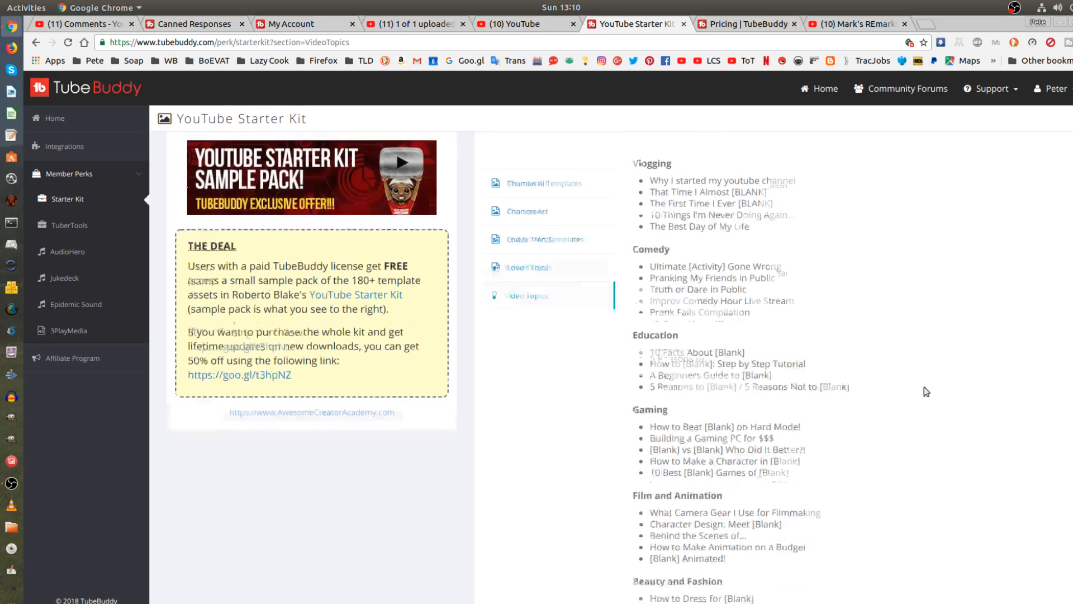
{"action": "scroll", "coordinate": [451, 294], "scroll_direction": "up", "scroll_amount": 5}
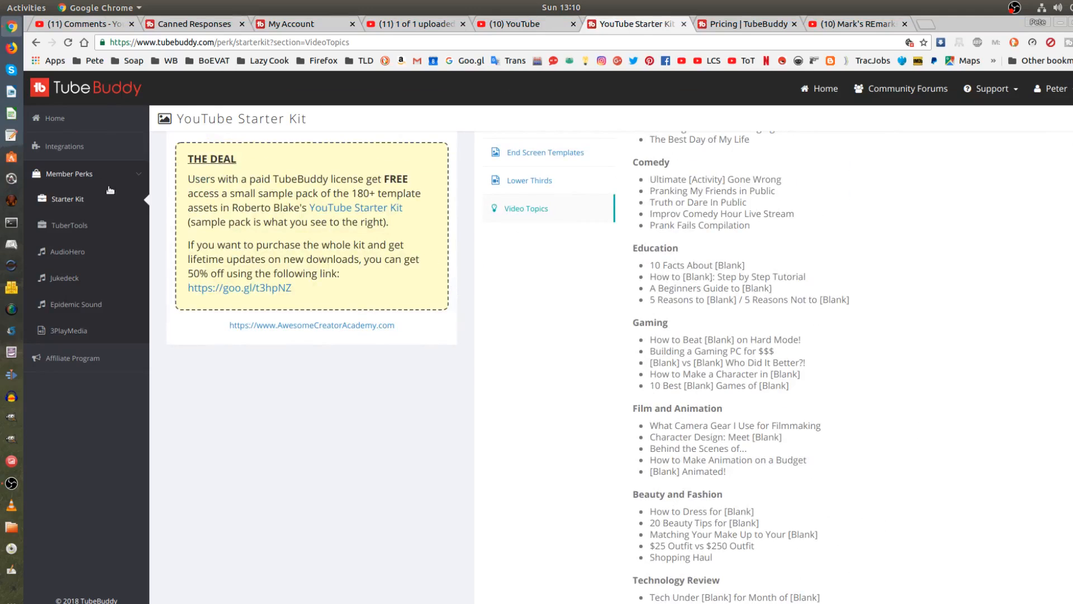
Return to the Member Perks page and review the remaining offers, including 3PlayMedia and YouTube Stock
{"action": "key", "text": "alt+Left"}
{"action": "scroll", "coordinate": [945, 476], "scroll_direction": "down", "scroll_amount": 1}
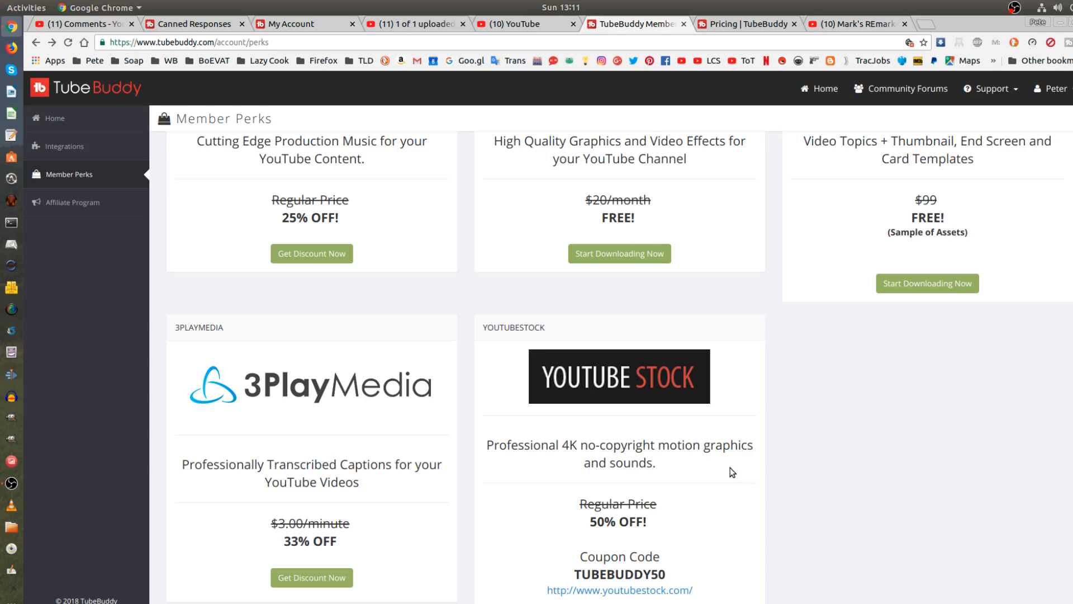
{"action": "scroll", "coordinate": [730, 467], "scroll_direction": "up", "scroll_amount": 7}
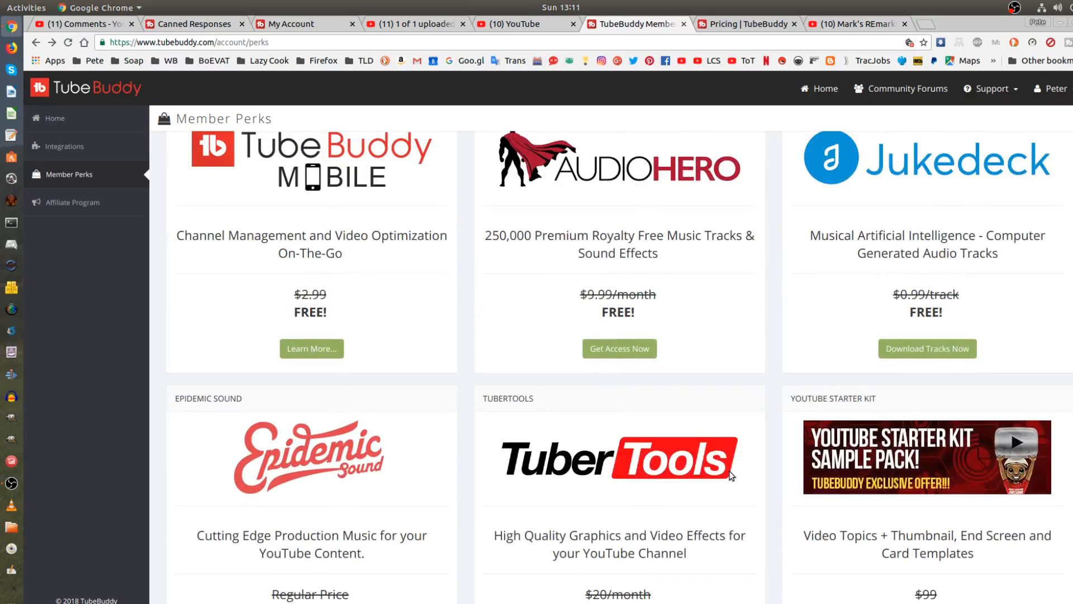
{"action": "scroll", "coordinate": [730, 473], "scroll_direction": "up", "scroll_amount": 2}
Open the Affiliate Program dashboard and highlight the personal affiliate link in the Overview
{"action": "left_click", "coordinate": [73, 202]}
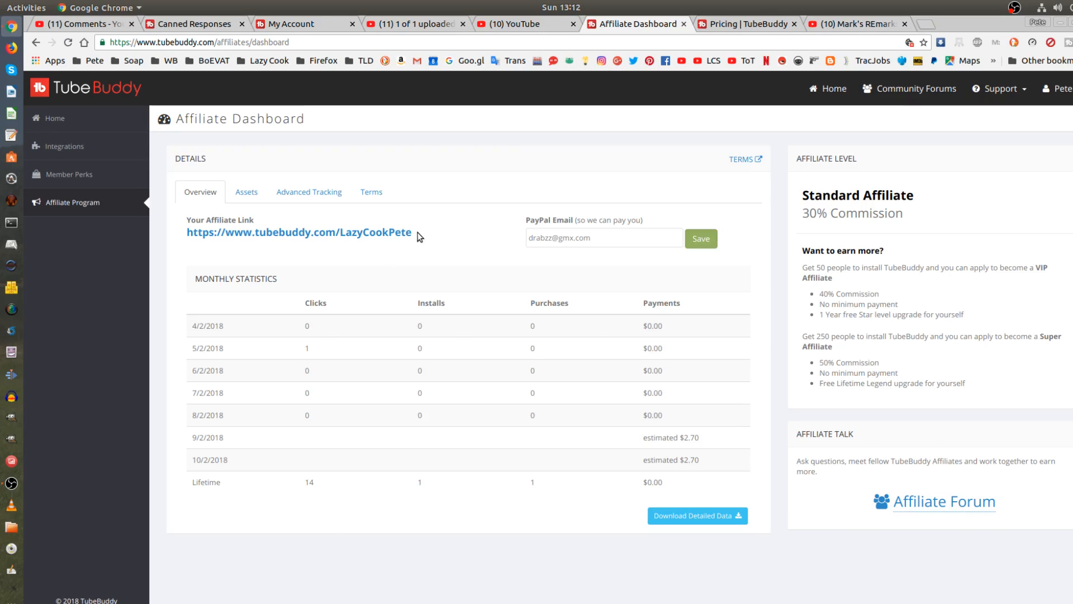
{"action": "left_click_drag", "start_coordinate": [420, 237], "coordinate": [183, 234]}
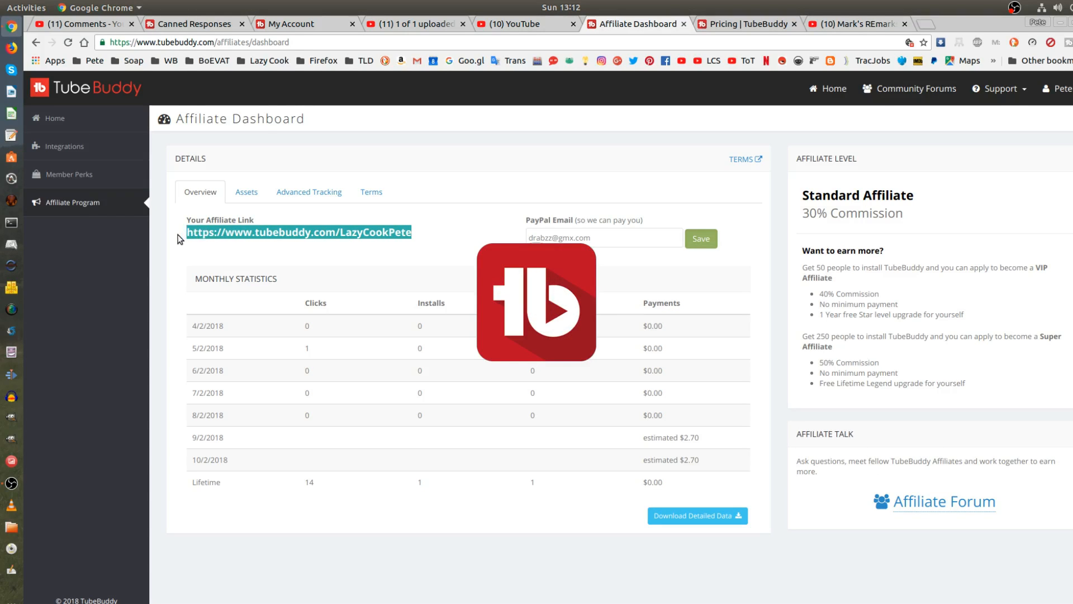